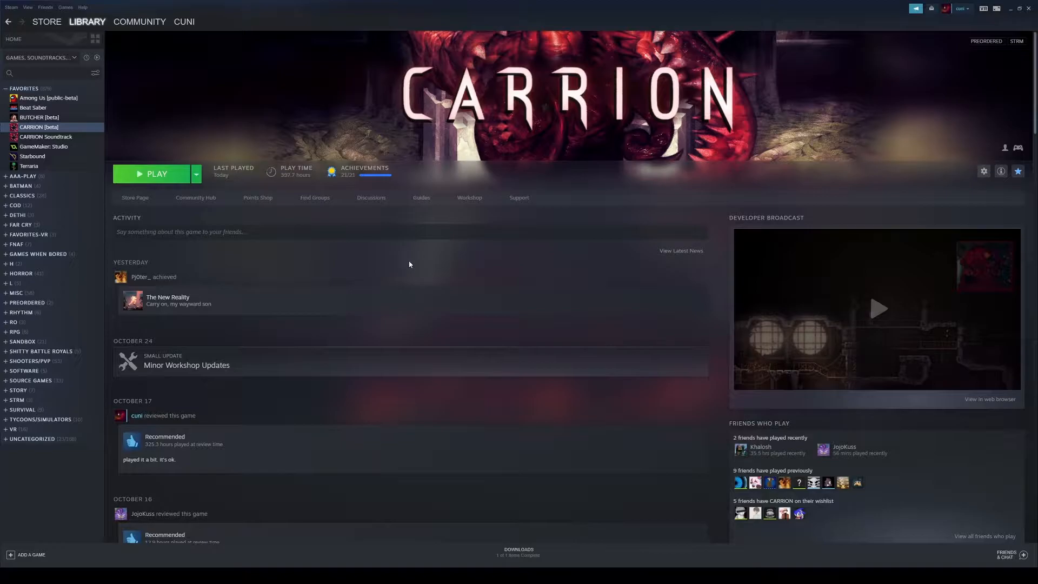
Step: Open CARRION's Steam Workshop and view the Official Workshop Tutorial item page
left_click(468, 198)
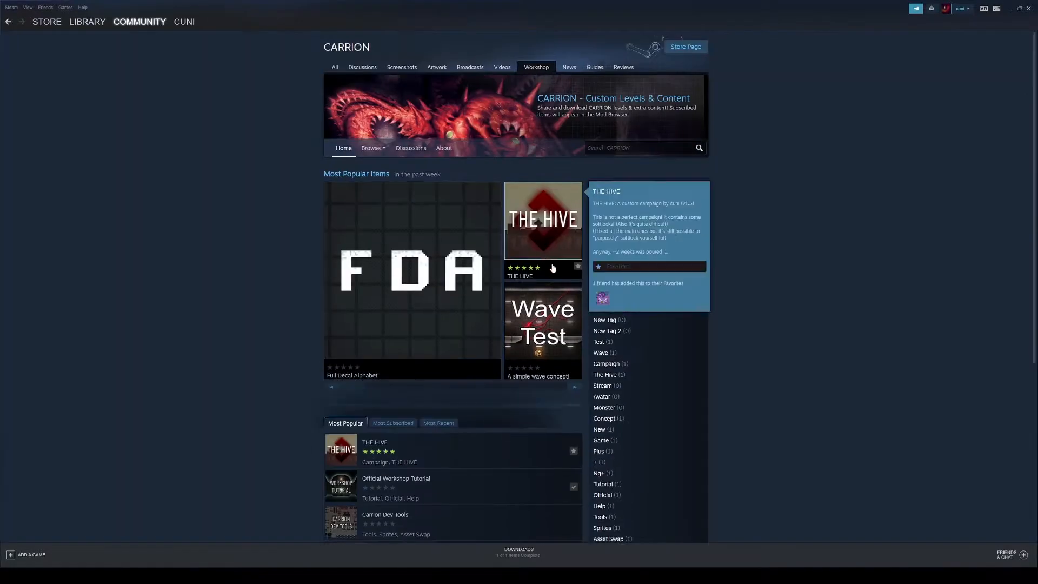
left_click(576, 387)
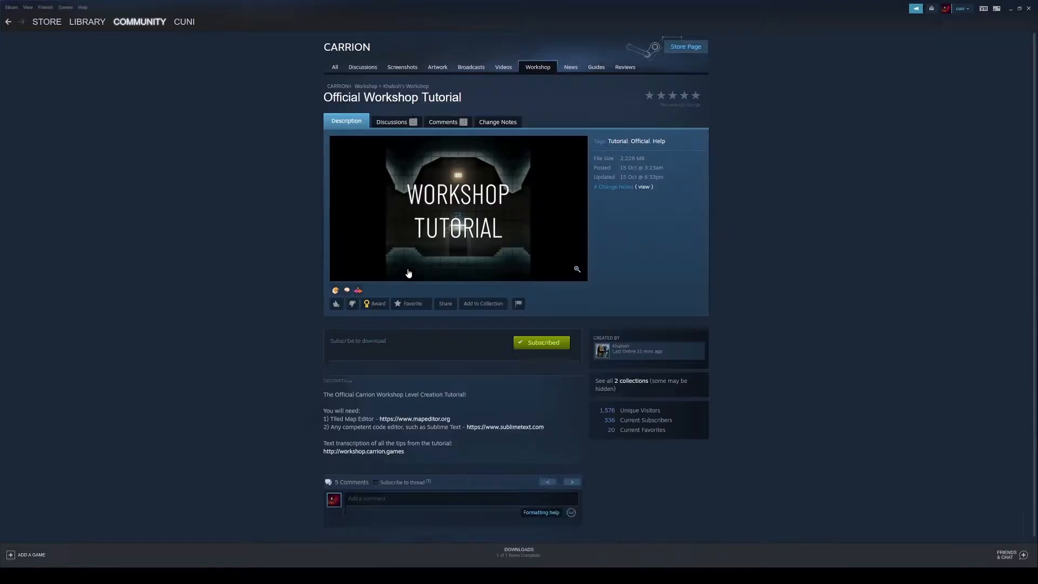
scroll(196, 263, "down", 4)
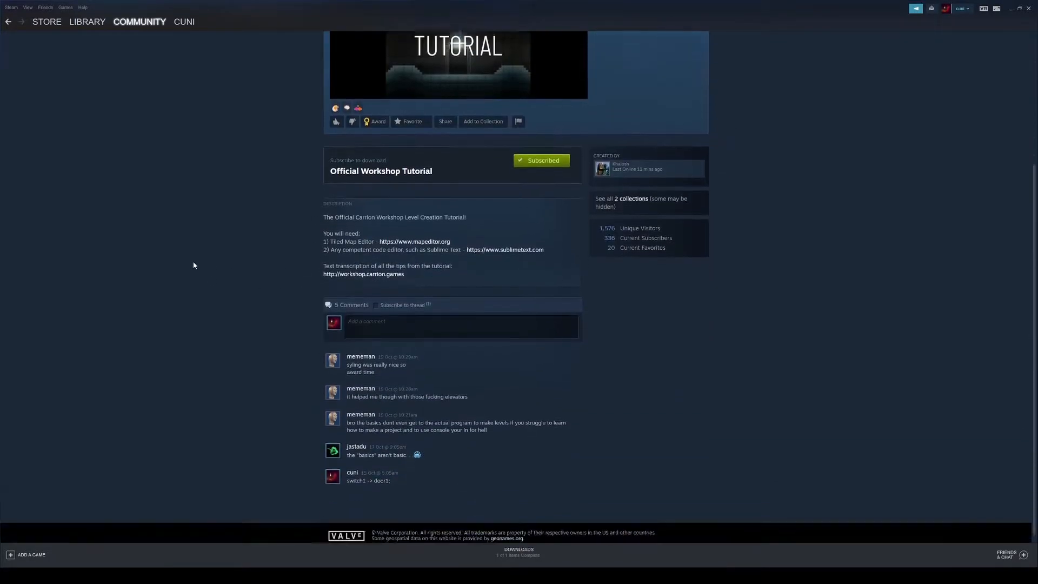
scroll(194, 264, "up", 4)
mouse_move(97, 23)
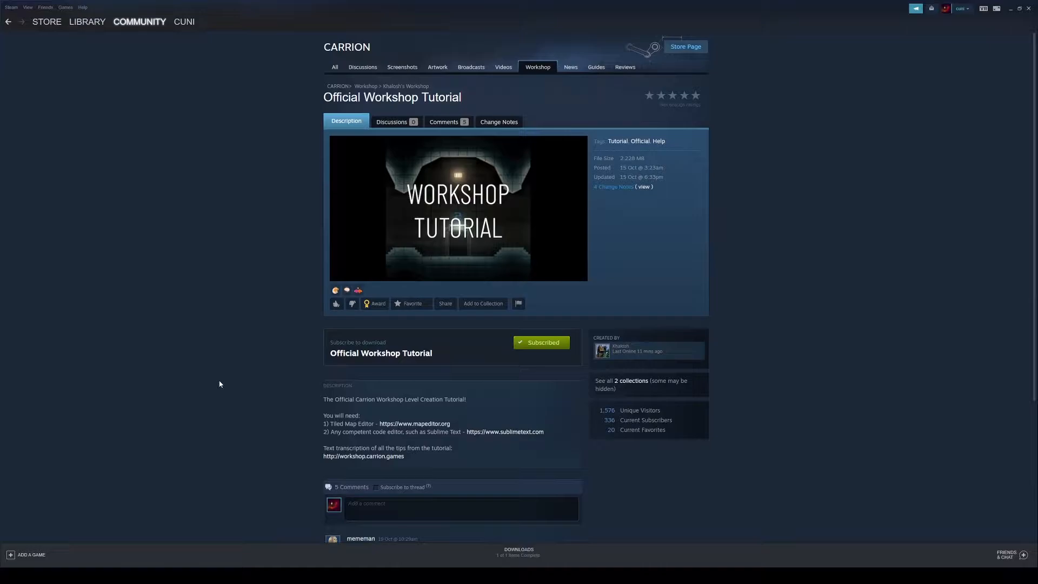
scroll(221, 383, "down", 3)
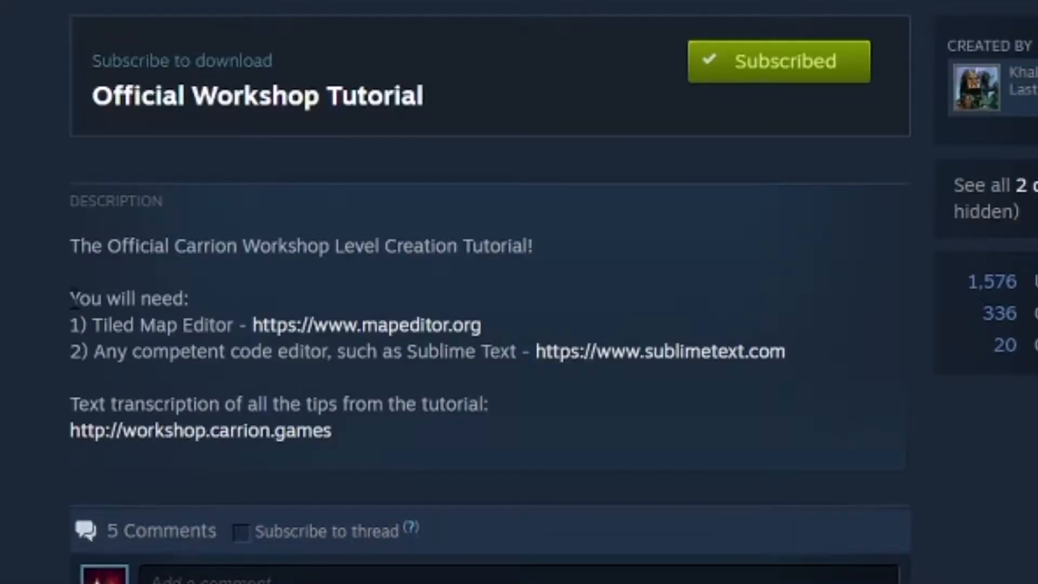
Step: Open the Tiled Map Editor website link from the tutorial's description
left_click_drag(323, 293, 553, 313)
left_click(815, 352)
left_click_drag(64, 326, 139, 326)
left_click(134, 326)
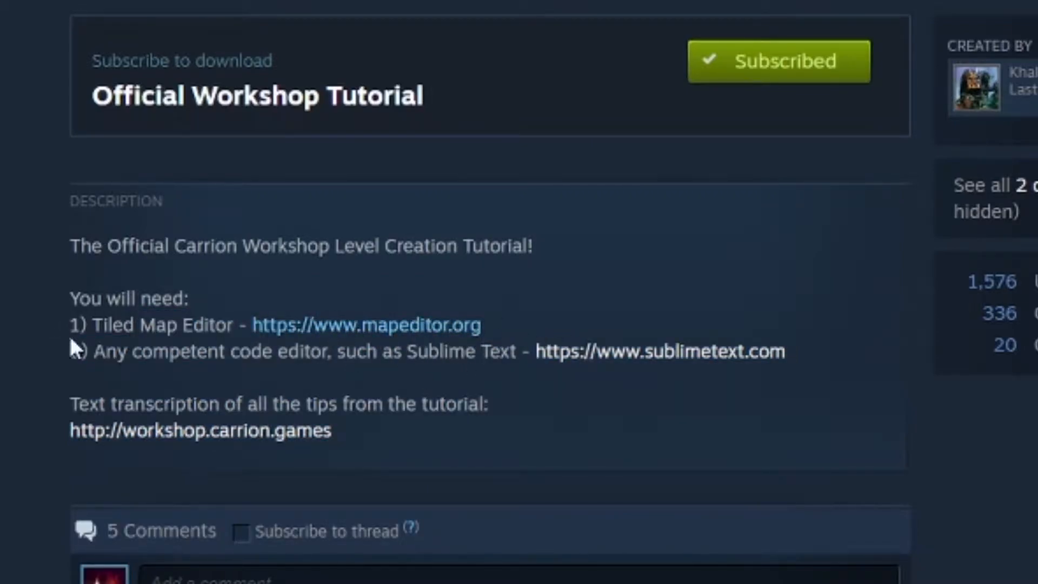
left_click(281, 325)
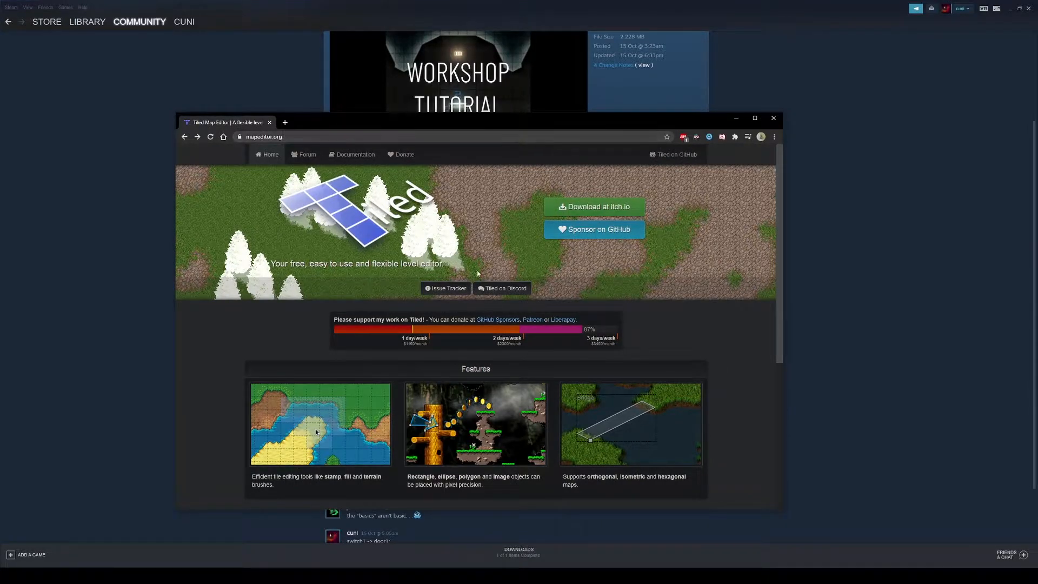
Step: Download the Tiled installer for Windows from itch.io, skipping the optional payment
left_click(583, 213)
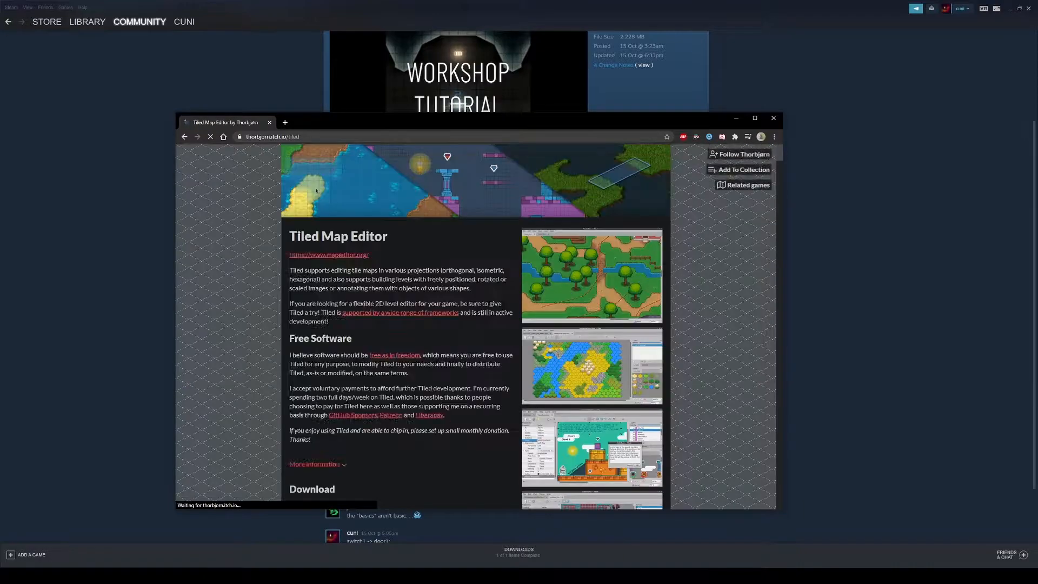
scroll(445, 316, "down", 4)
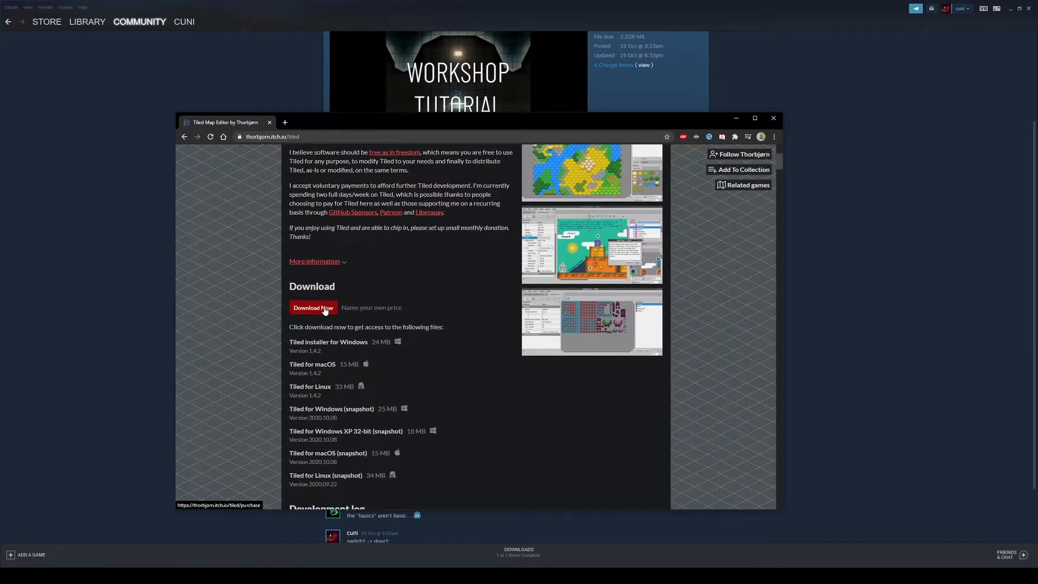
left_click(324, 307)
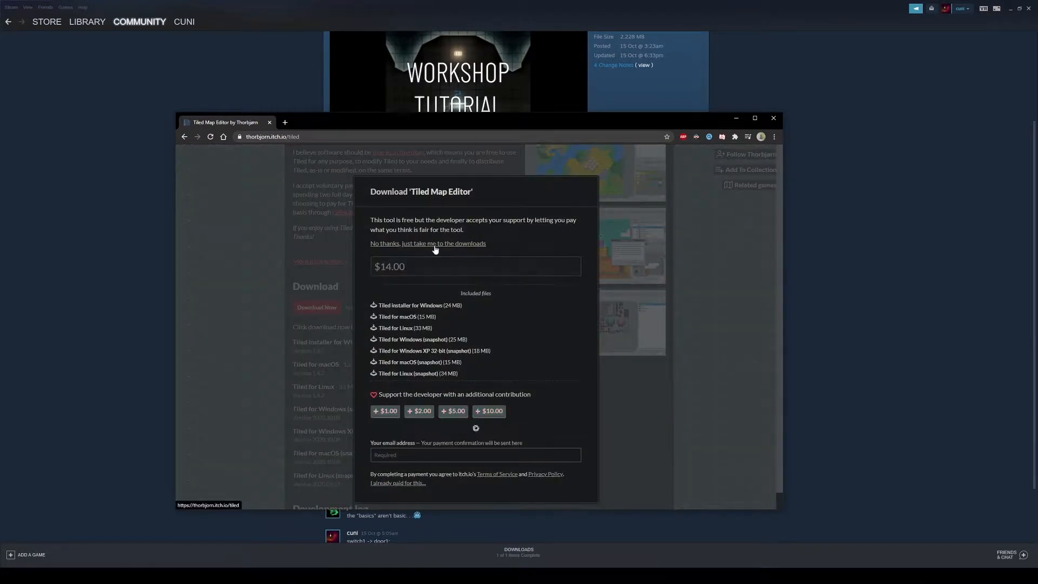
left_click(432, 244)
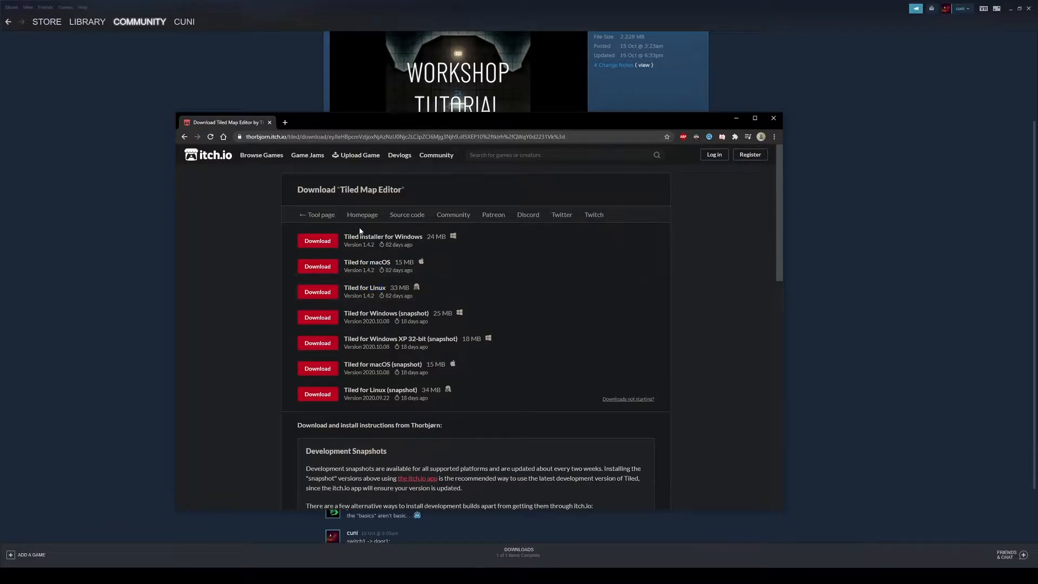
left_click(324, 243)
left_click_drag(344, 125, 0, 135)
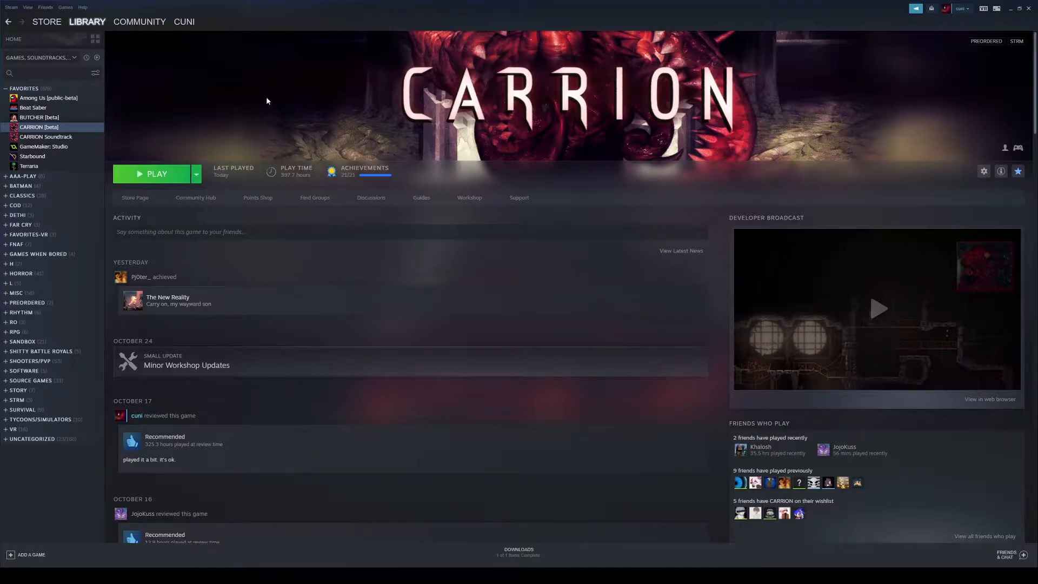
Step: Open CARRION's properties and browse its local game files
right_click(53, 132)
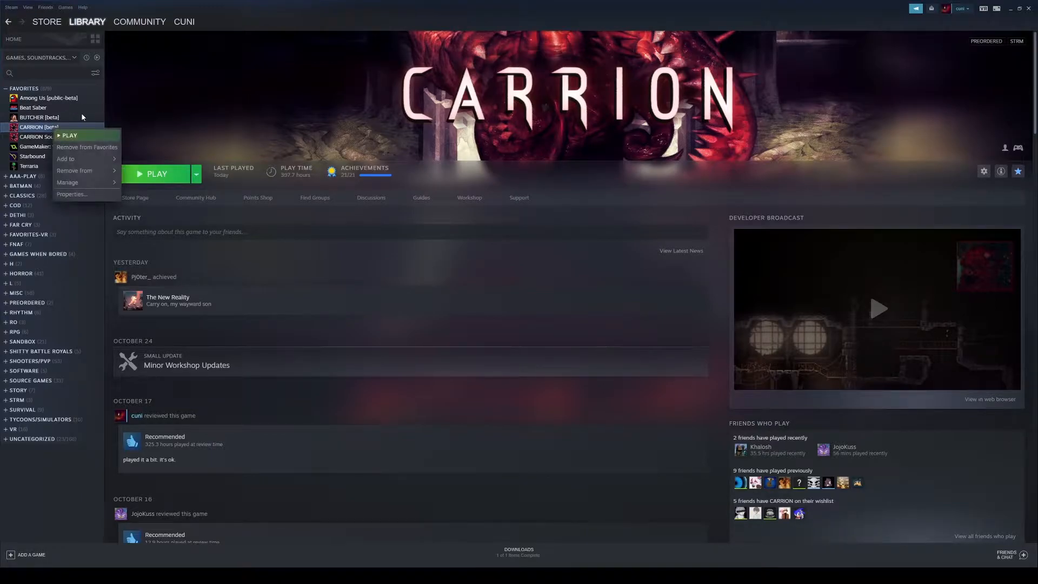
left_click(87, 201)
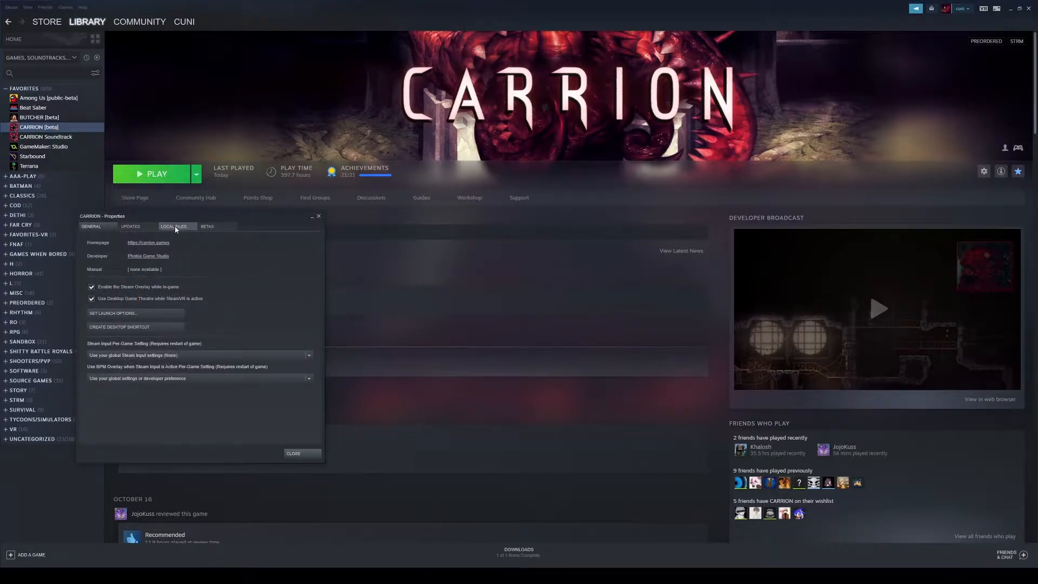
left_click(174, 226)
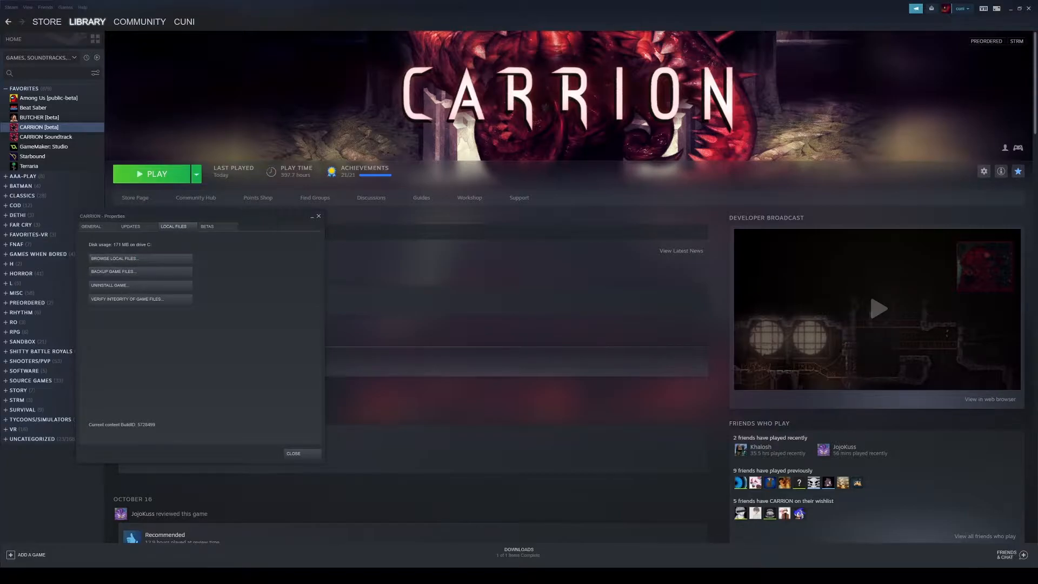
left_click(139, 258)
Step: Launch UGCToolkit.exe from the CARRION game folder
left_click_drag(431, 157, 515, 157)
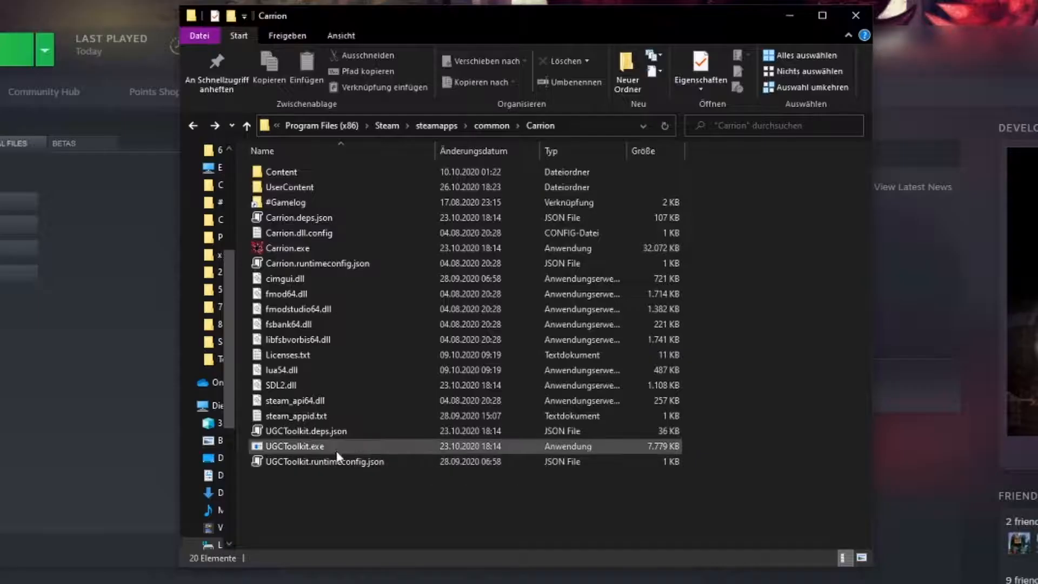
left_click(336, 449)
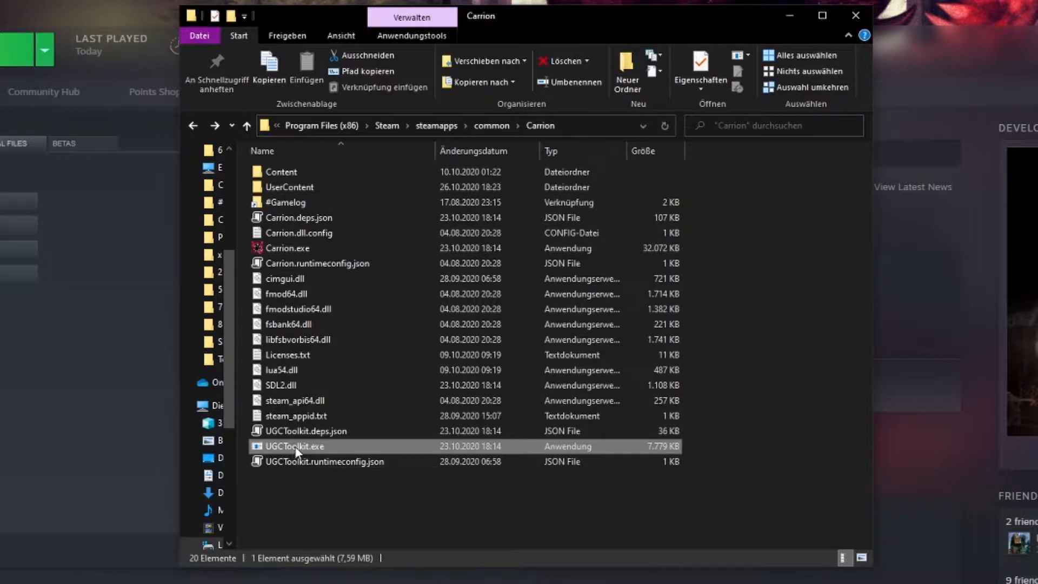
double_click(292, 446)
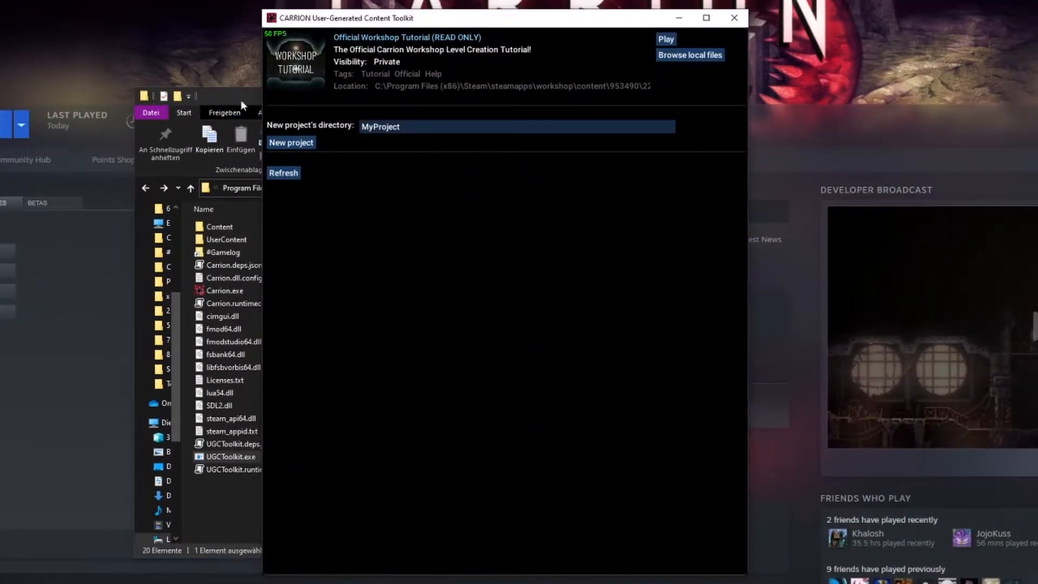
Step: Browse the Official Workshop Tutorial's local files and close the folder again
left_click_drag(241, 98, 0, 98)
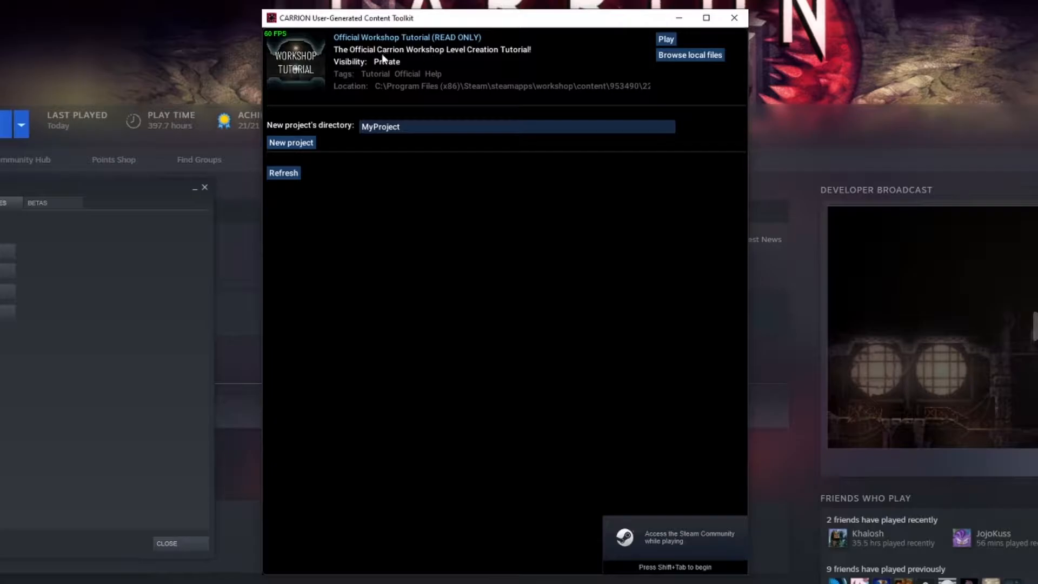
left_click(690, 56)
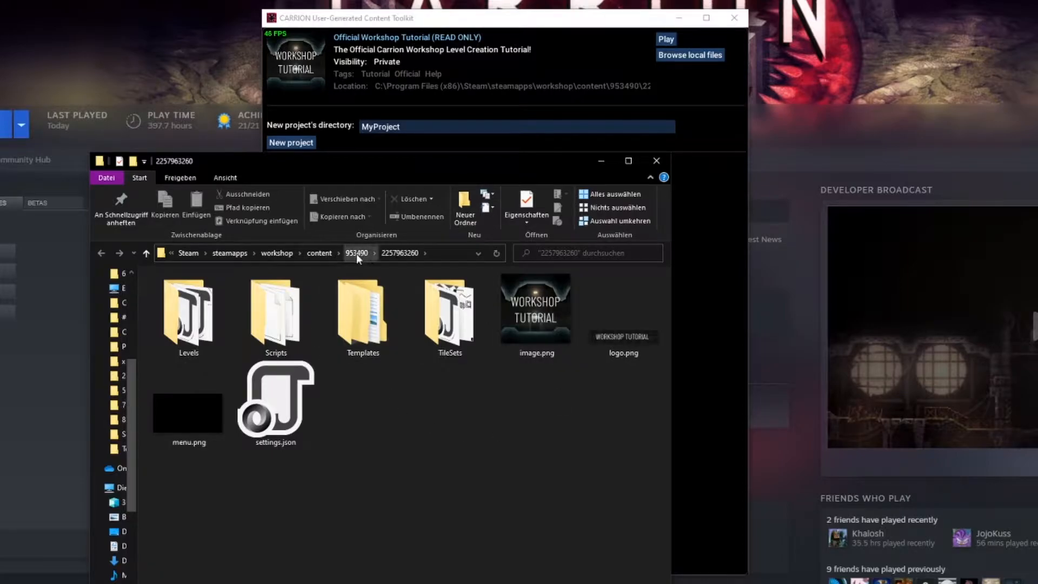
left_click(656, 161)
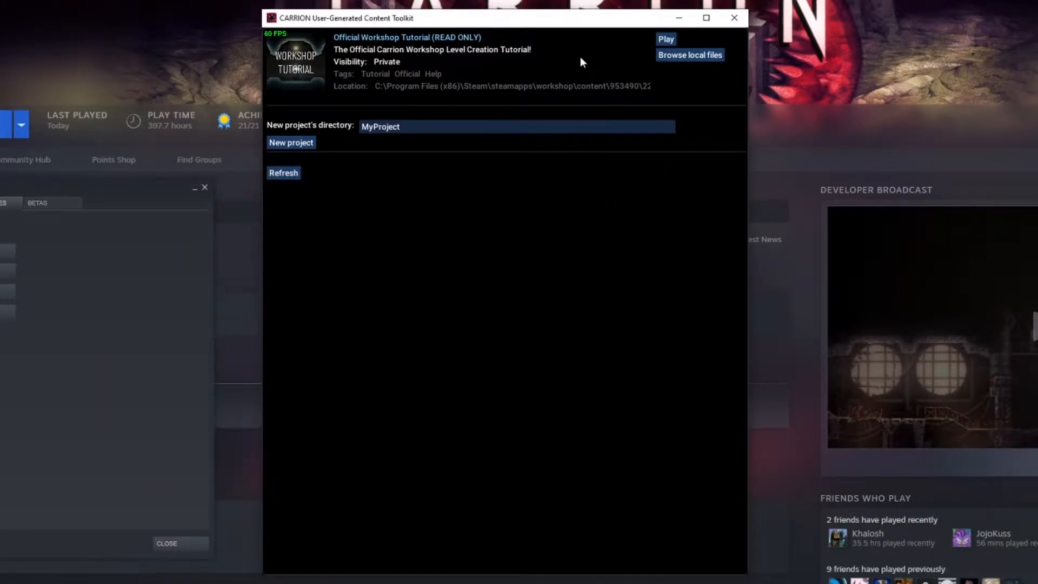
Step: Create a new project with the directory name Tutorial
left_click(464, 130)
left_click_drag(407, 132, 312, 122)
left_click_drag(401, 127, 329, 129)
key("BackSpace")
type("Tutorial")
left_click(296, 144)
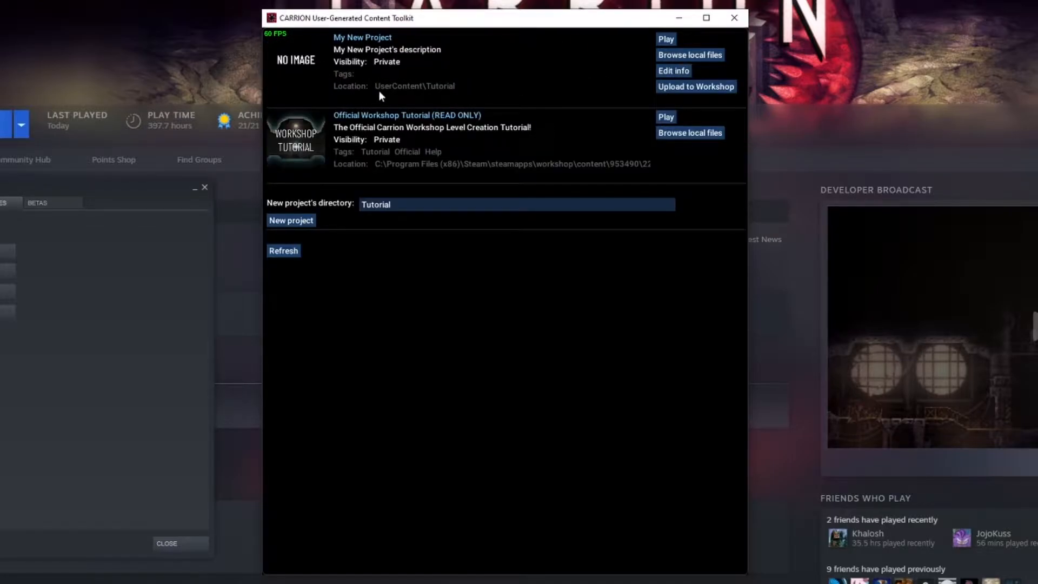
Step: Open the new project's local files folder and view its contents as large icons
left_click_drag(1, 201, 84, 112)
left_click(130, 259)
double_click(129, 258)
double_click(108, 242)
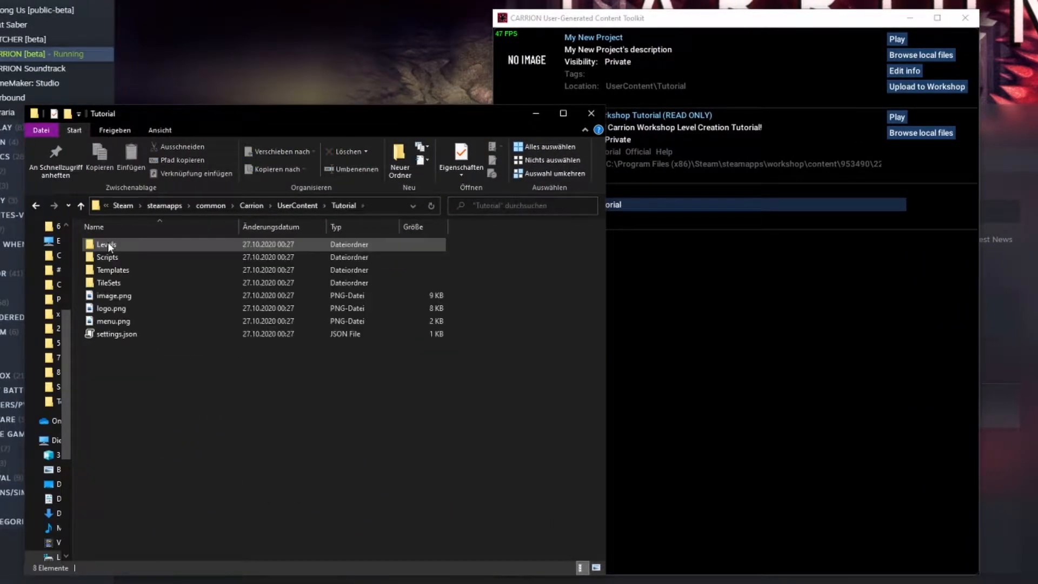
scroll(163, 371, "up", 5, "ctrl")
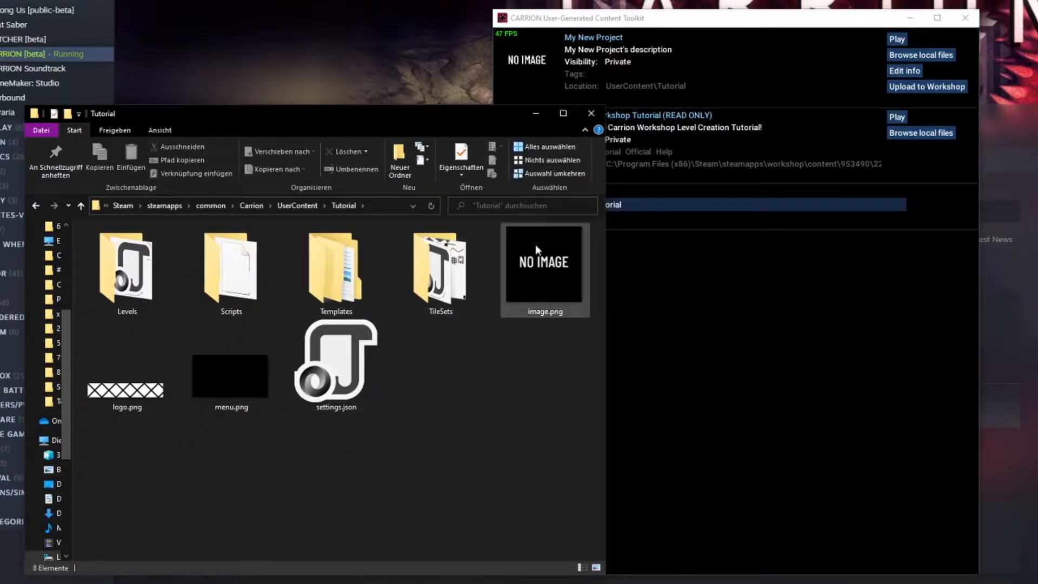
Step: Edit the new project's info and set its title to Tutoral
left_click(794, 283)
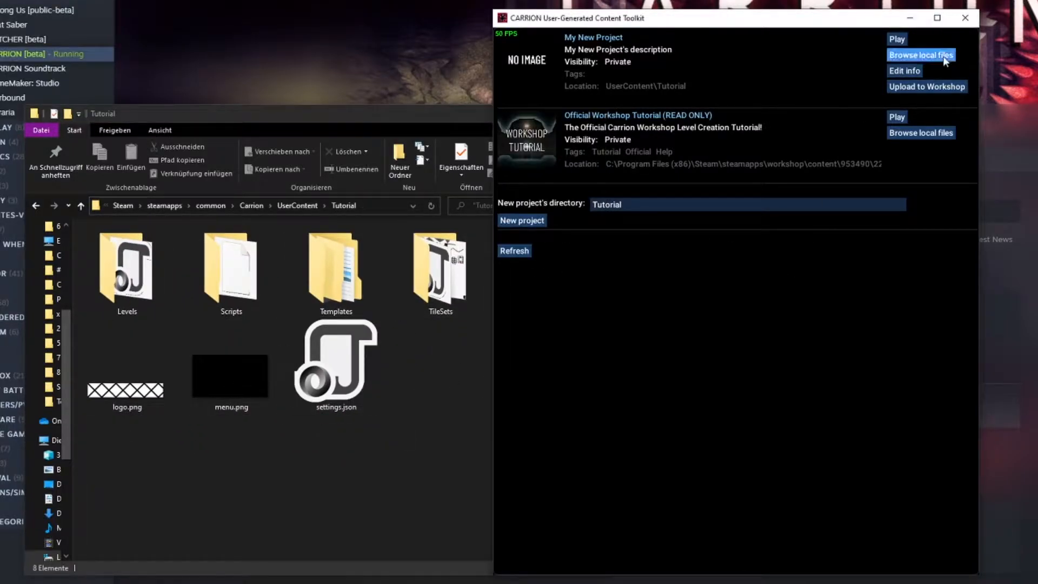
left_click(905, 71)
left_click_drag(643, 311, 543, 311)
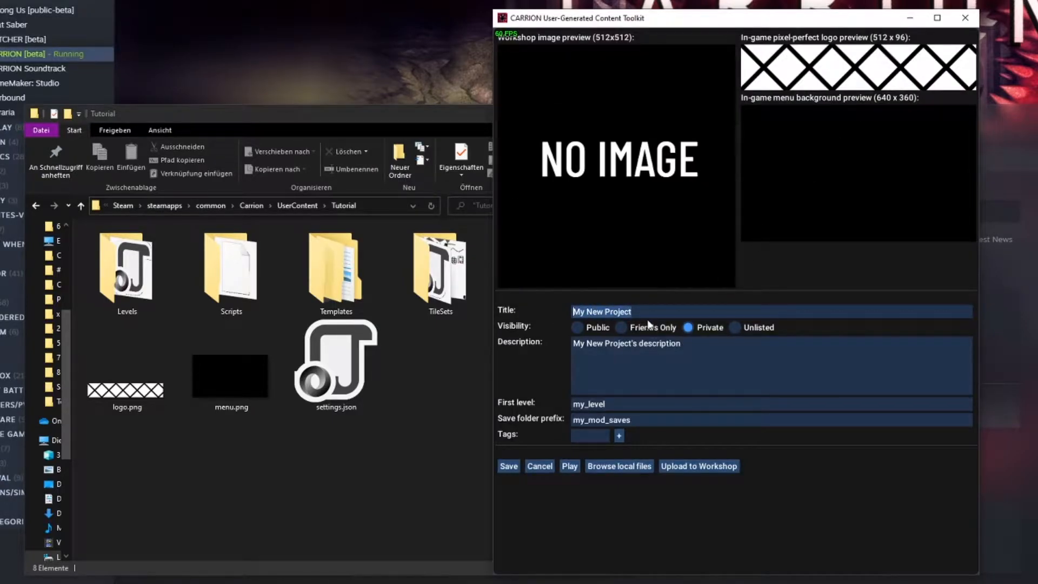
type("Tutoral")
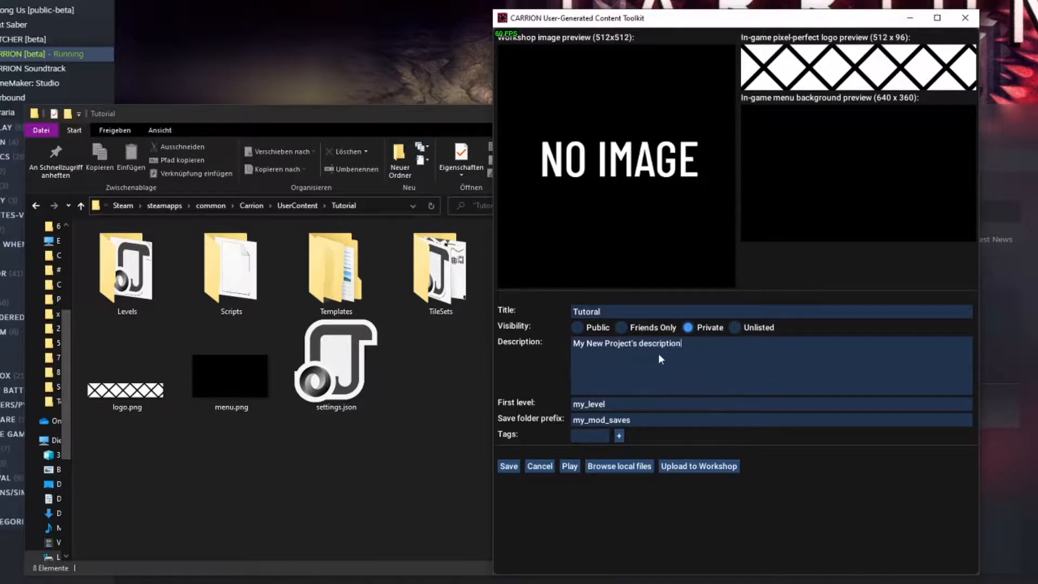
Step: Set the project's first level to tutorial
left_click_drag(614, 404, 556, 411)
type("tutorial")
key("shift+Home")
Step: Change the save folder prefix to tutorial_saves
left_click(651, 425)
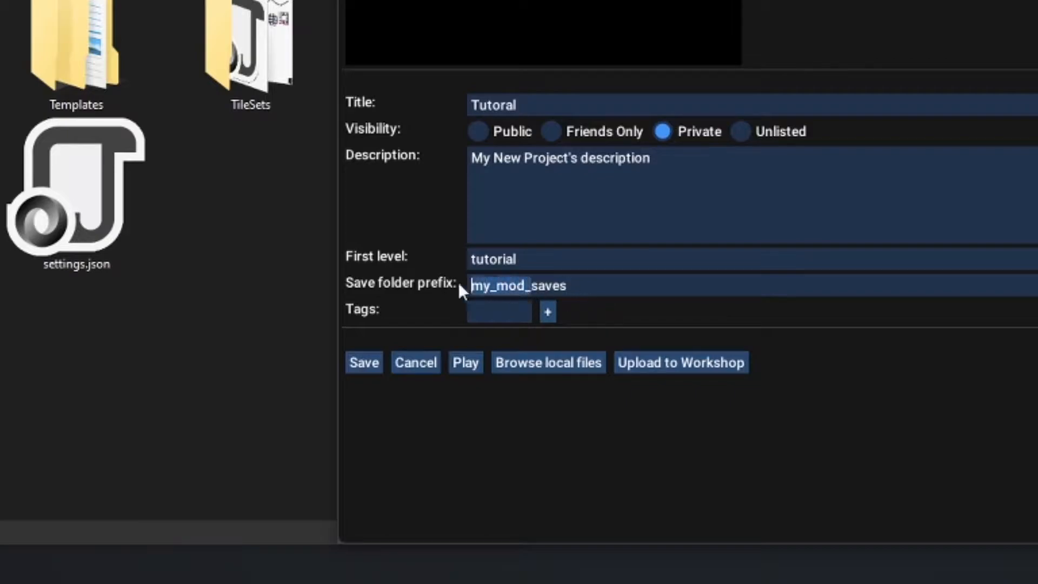
left_click(527, 285)
left_click_drag(527, 285, 412, 292)
type("tutorial")
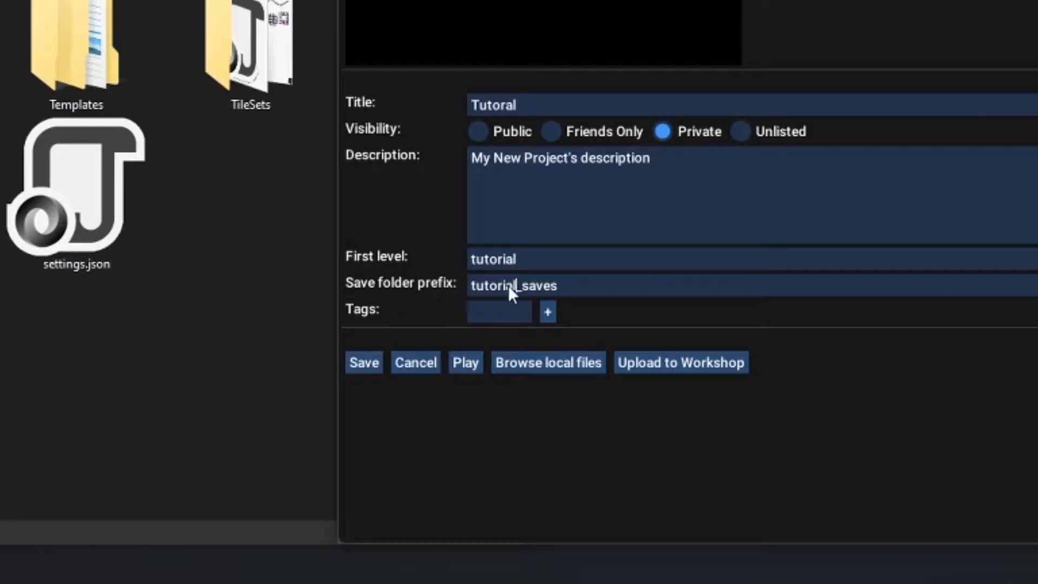
left_click(607, 292)
left_click(515, 287)
left_click(580, 286)
Step: Add the tag tutorial to the project
left_click(507, 318)
type("tutorial")
left_click(548, 313)
Step: Add test tags ss and s, then remove both again
type("ss")
left_click(546, 339)
type("s")
left_click(549, 365)
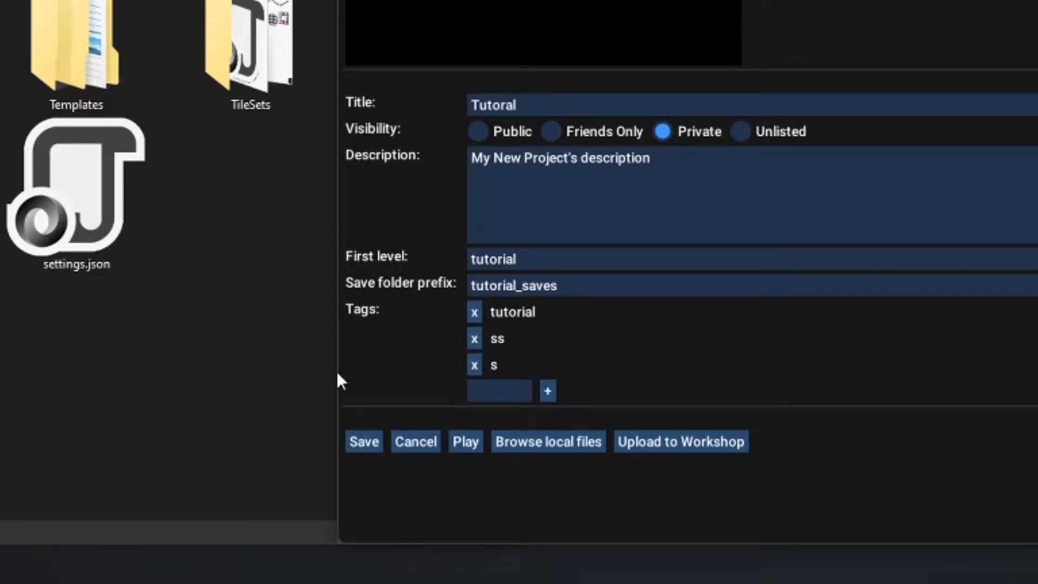
left_click(475, 339)
left_click(475, 339)
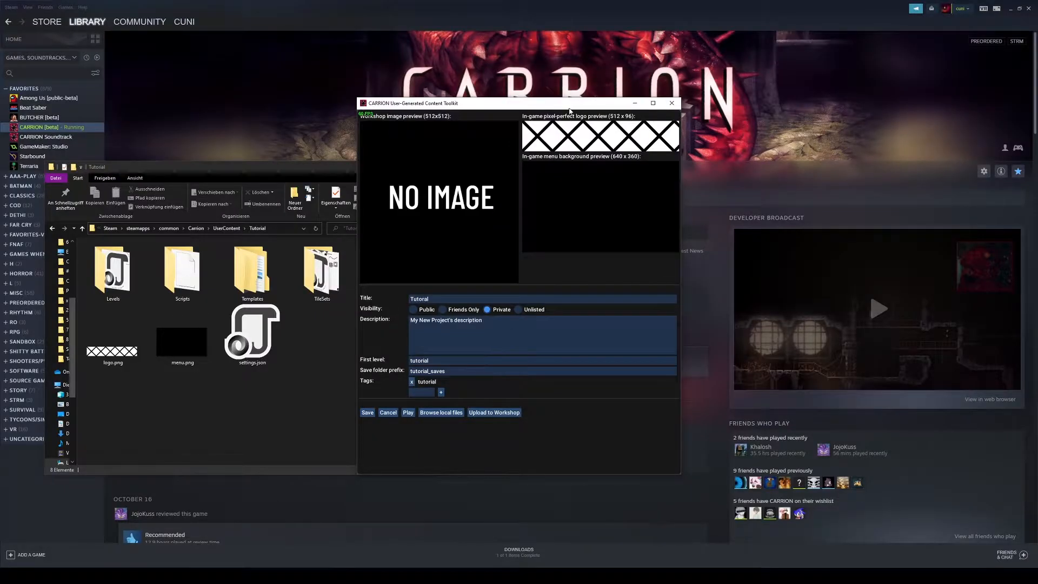
Step: Play the Tutorial project in the game and start a new game
left_click_drag(569, 108, 679, 99)
left_click(517, 403)
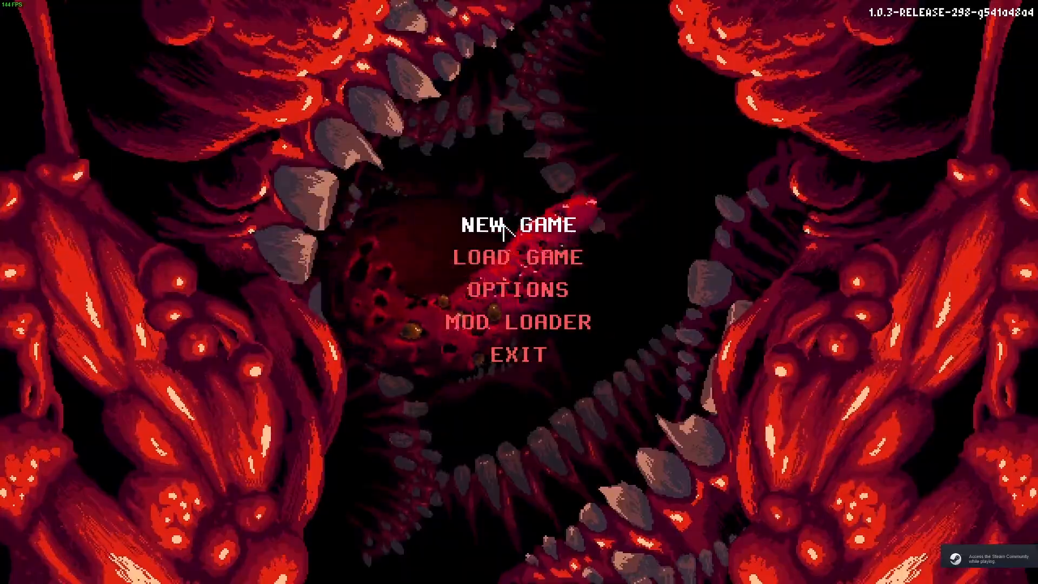
left_click(521, 221)
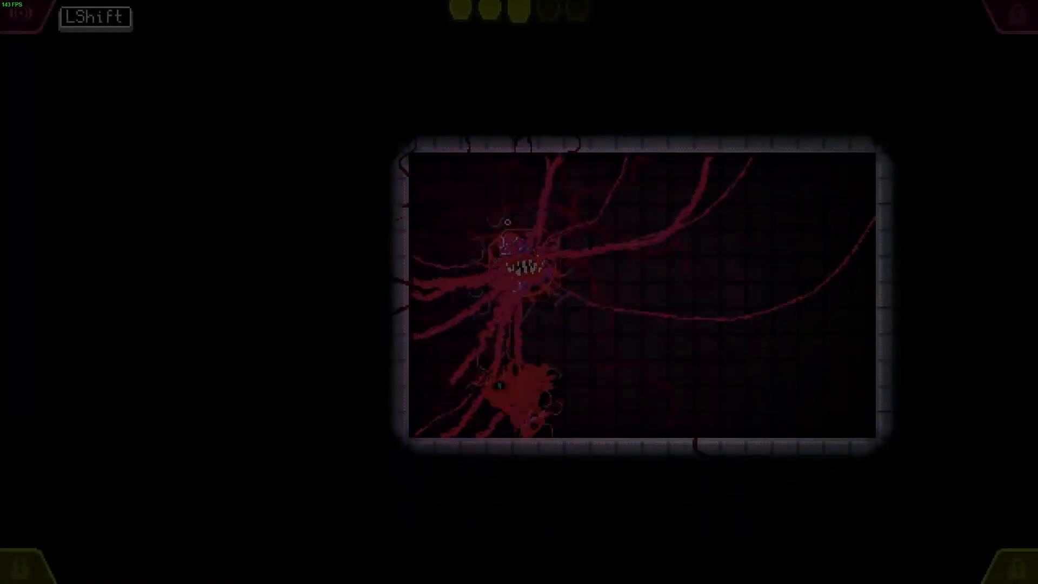
left_click_drag(648, 320, 640, 329)
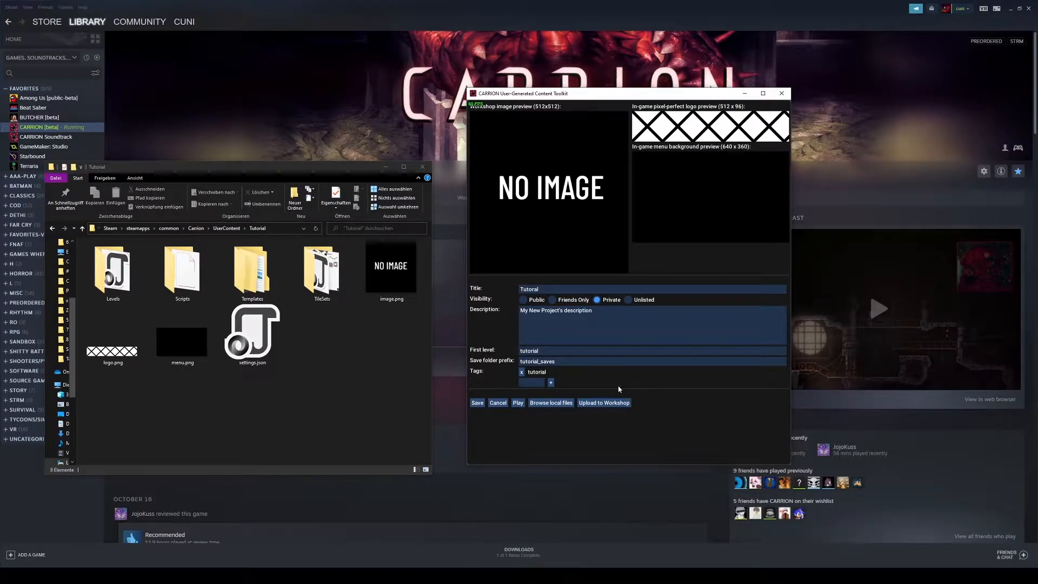
Step: Save the Tutorial project's info and reopen its info editor
left_click(120, 285)
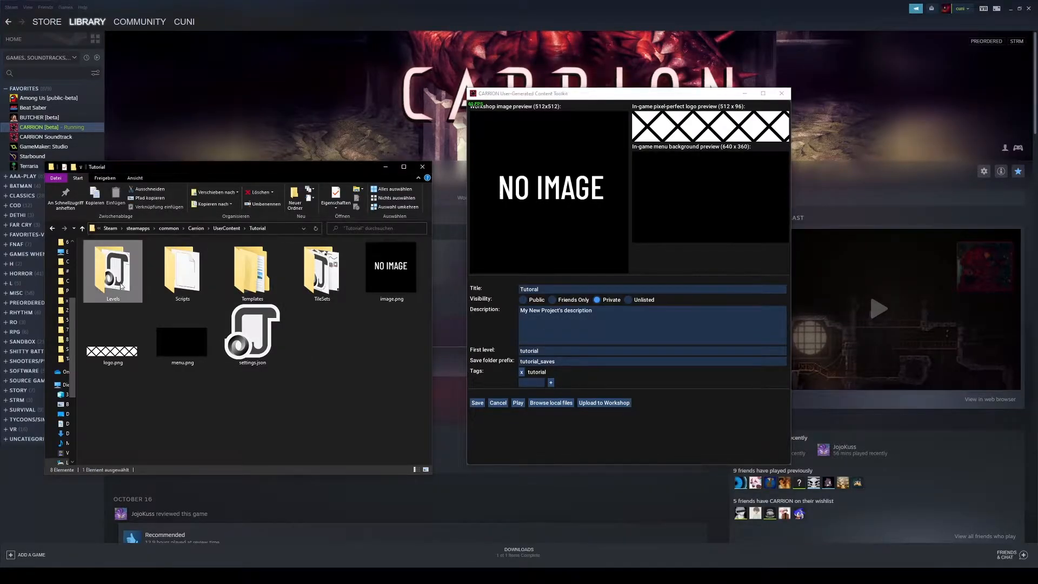
left_click(187, 278)
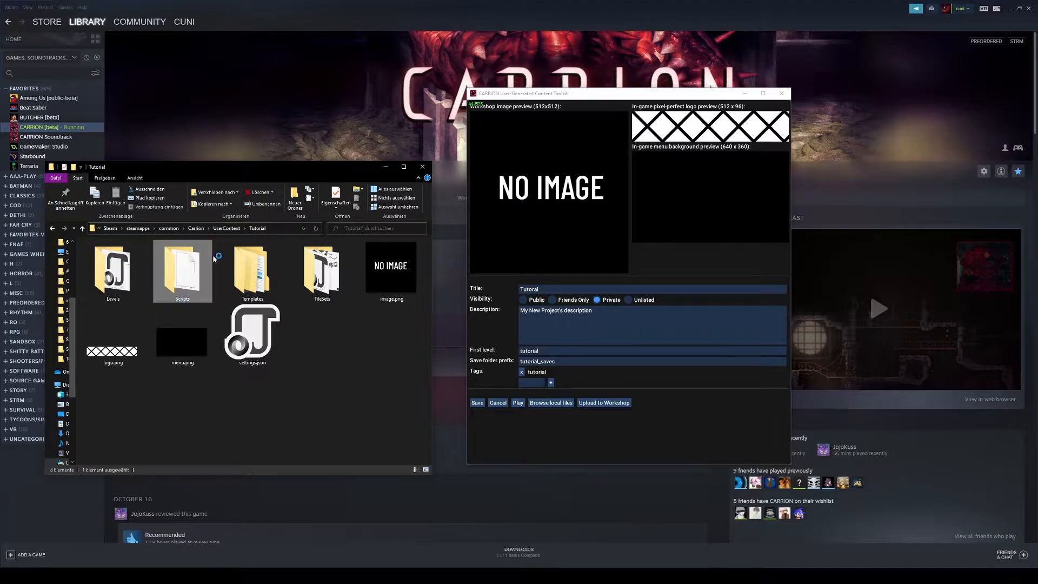
left_click(477, 403)
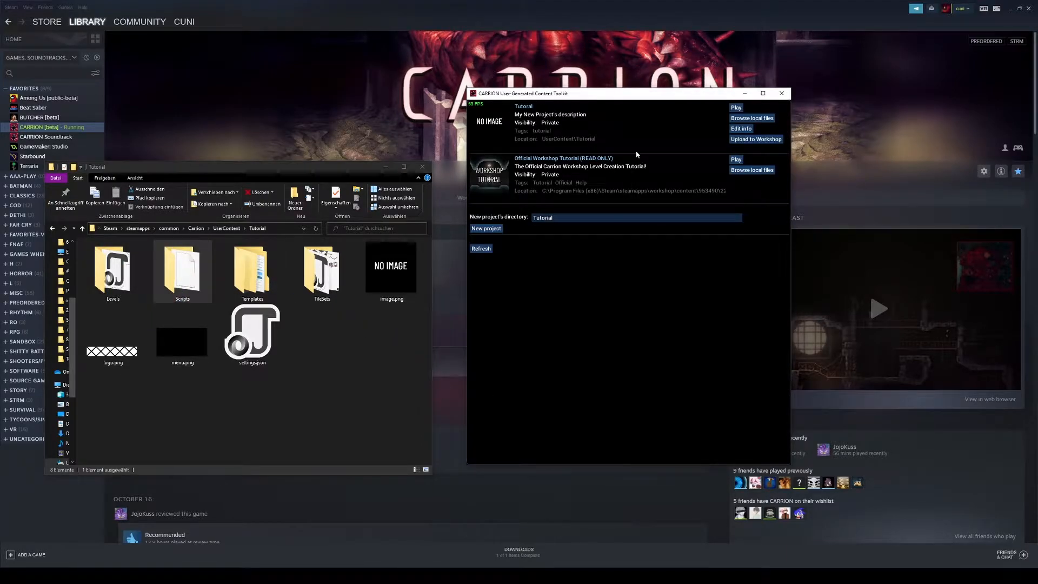
left_click(741, 129)
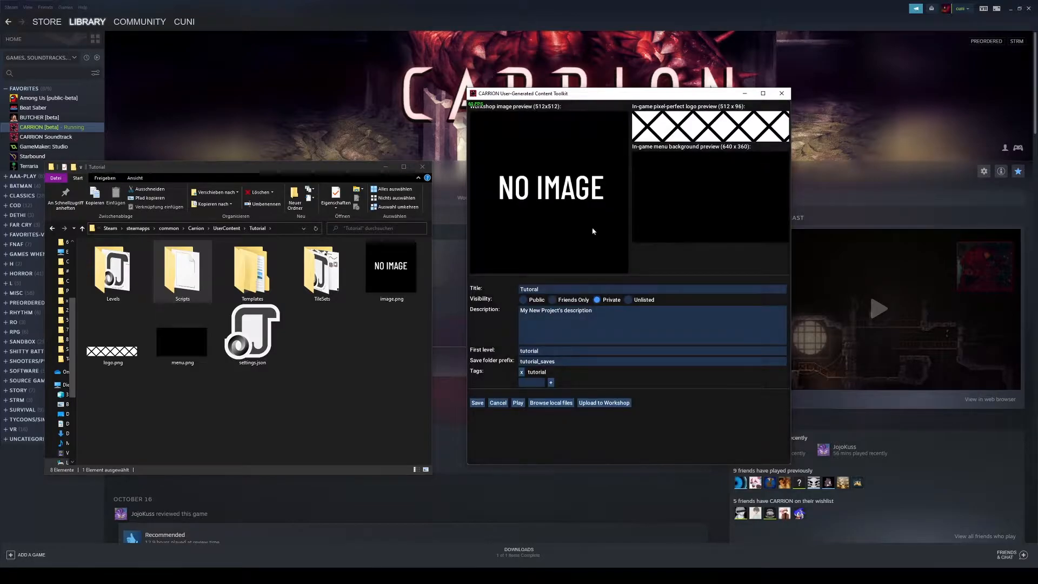
left_click(300, 417)
left_click(555, 407)
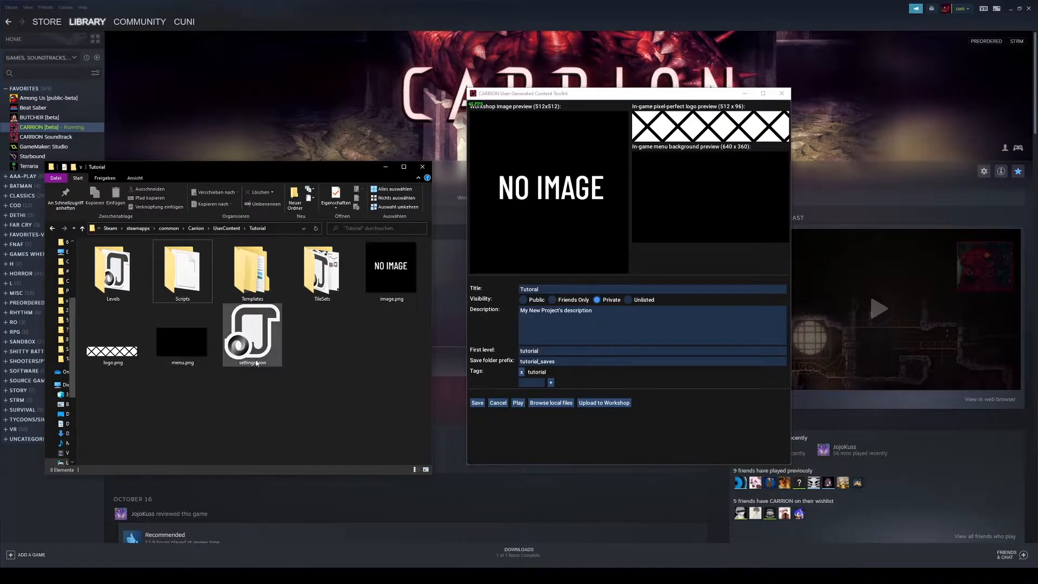
Step: Rename the level file my_level.json in the project's Levels folder to tutorial.json
left_click(138, 298)
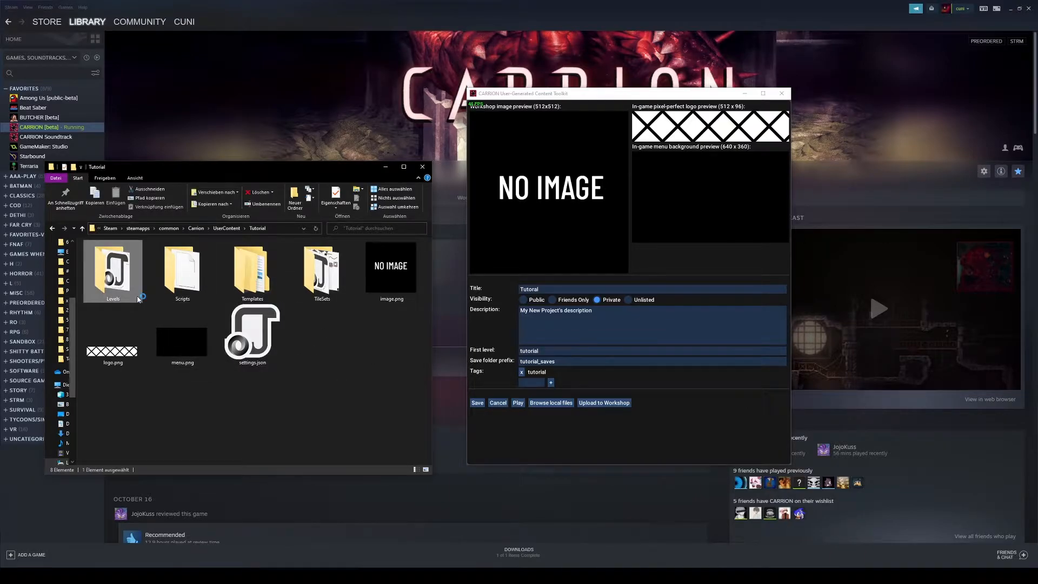
double_click(124, 291)
left_click(120, 255)
left_click(120, 256)
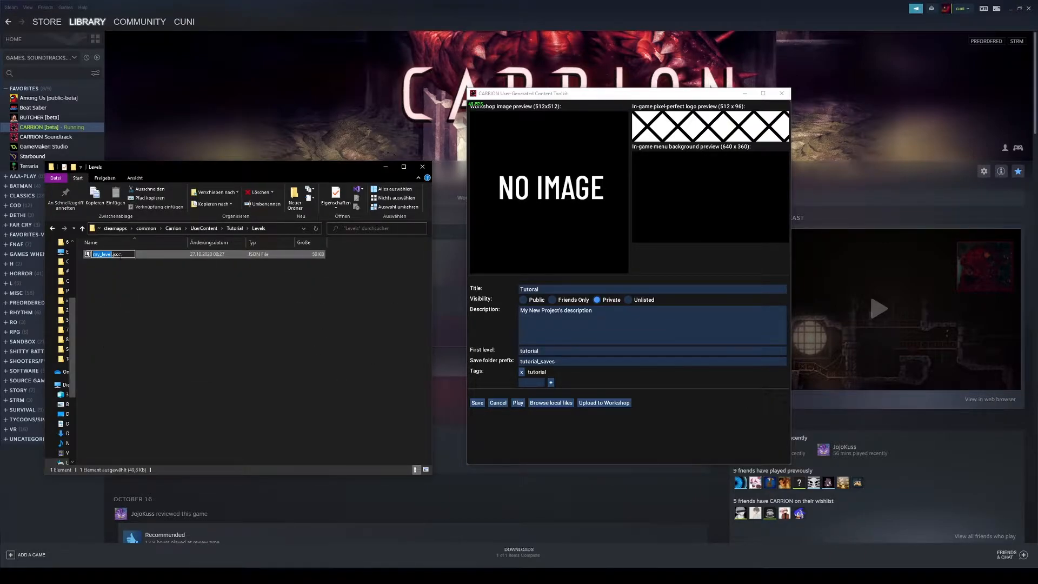
type("tutorial")
key("Return")
left_click(115, 264)
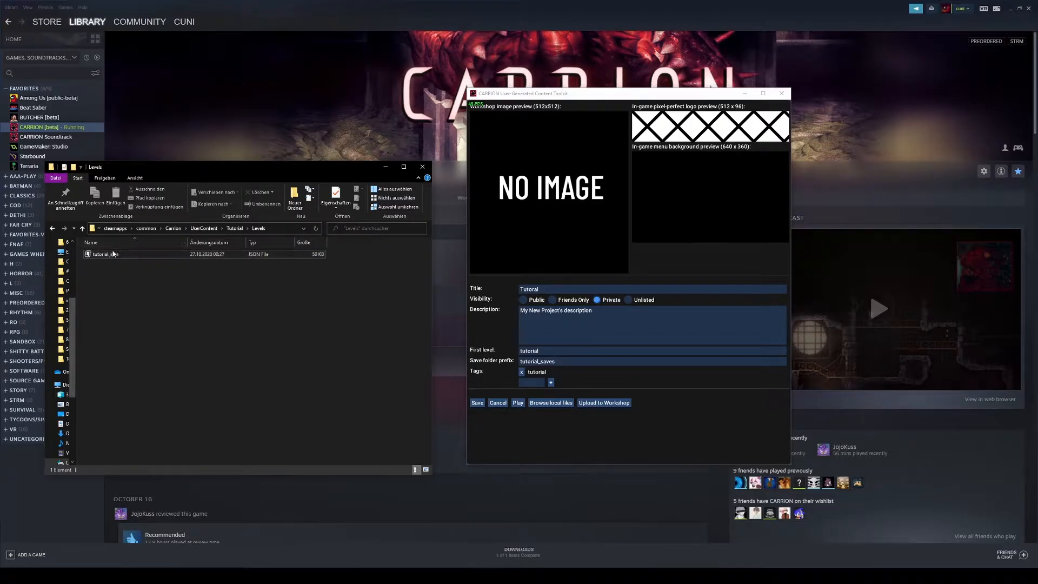
Step: Browse the Scripts and Levels folders to check the script and level file names
left_click(236, 228)
double_click(121, 258)
left_click(121, 258)
key("F2")
left_click(146, 286)
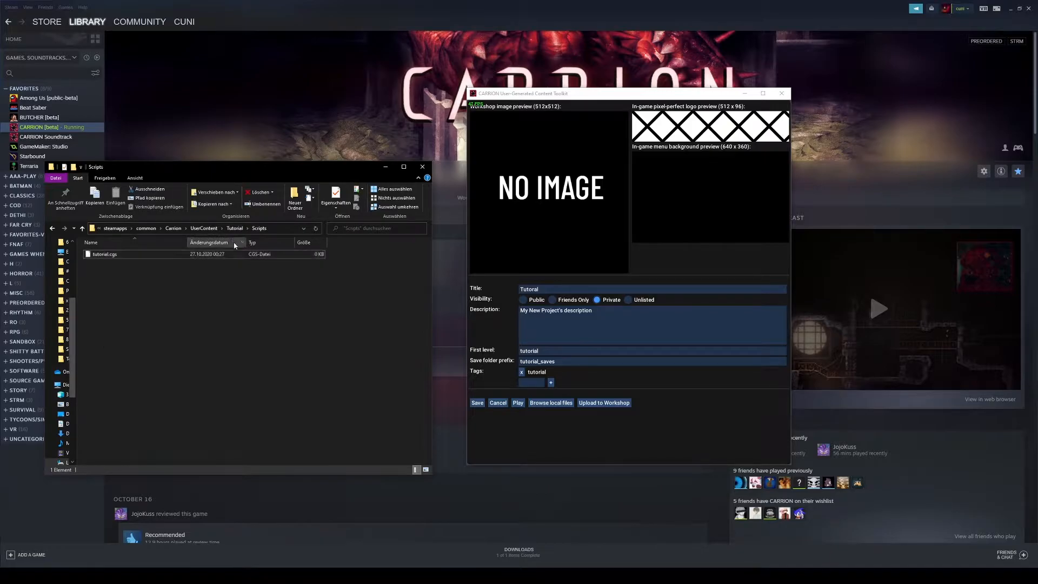
left_click(236, 228)
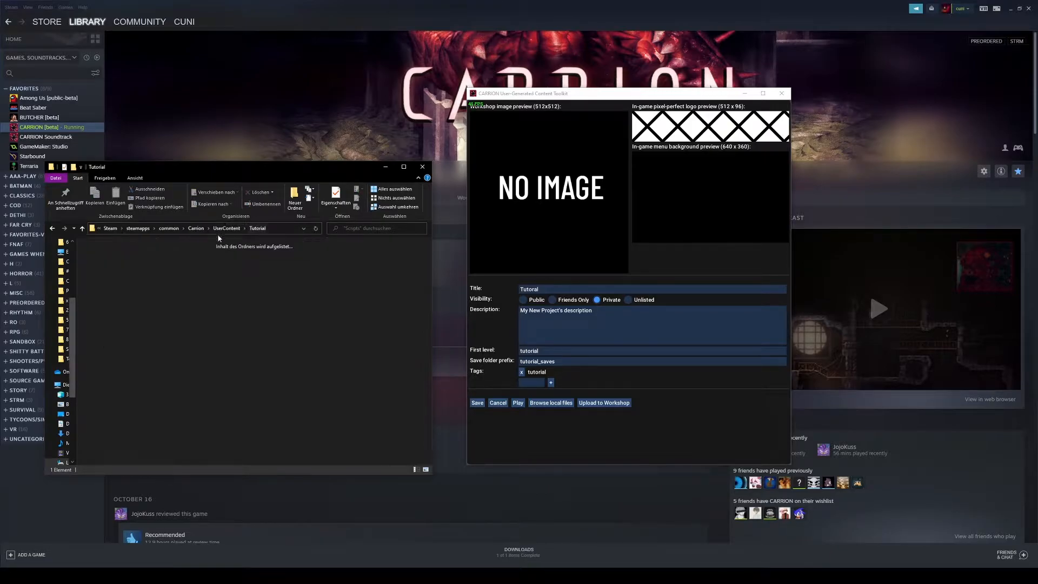
double_click(130, 254)
left_click(108, 258)
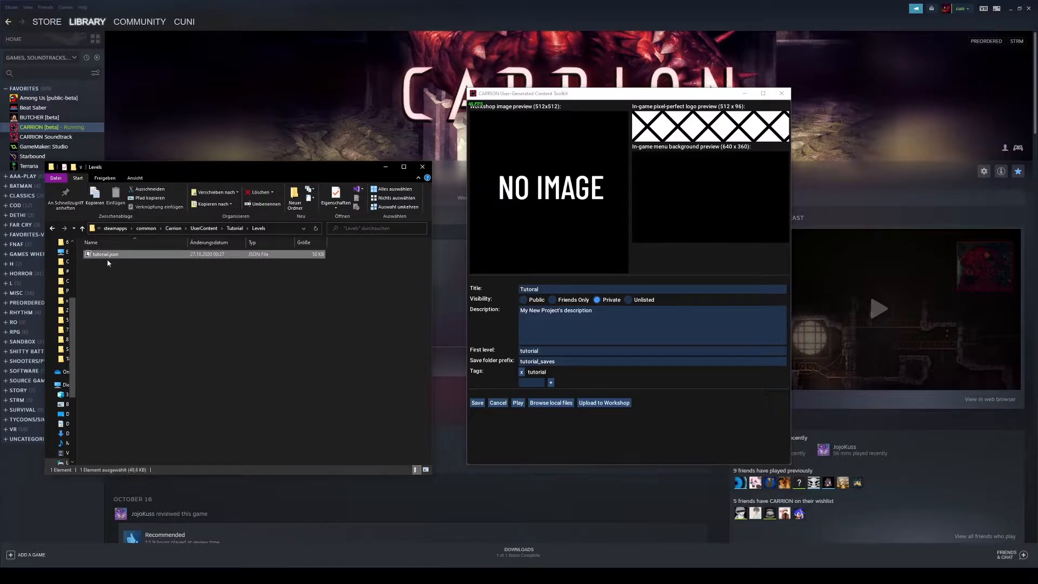
left_click(234, 228)
double_click(180, 267)
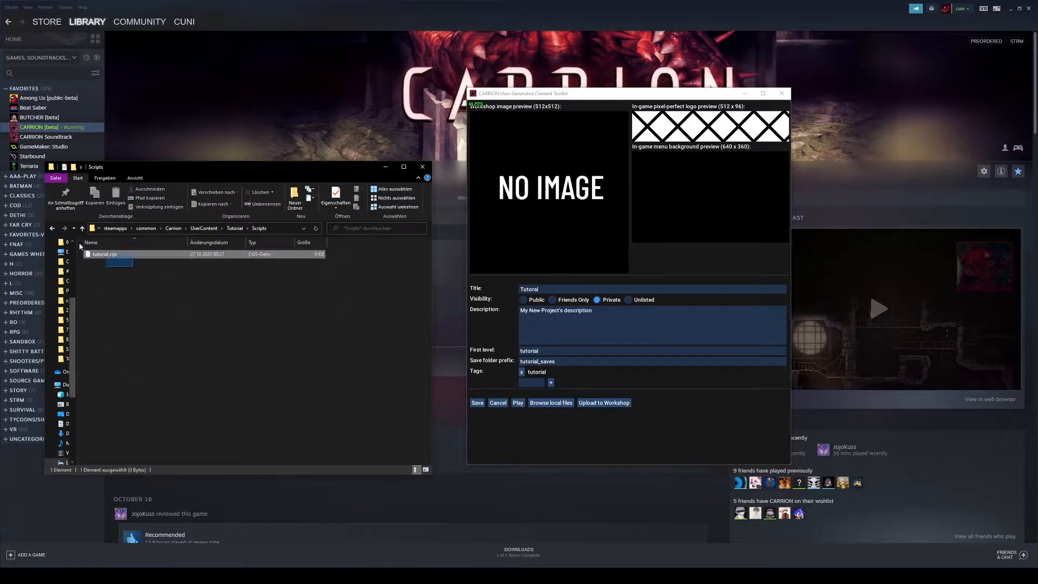
left_click(235, 228)
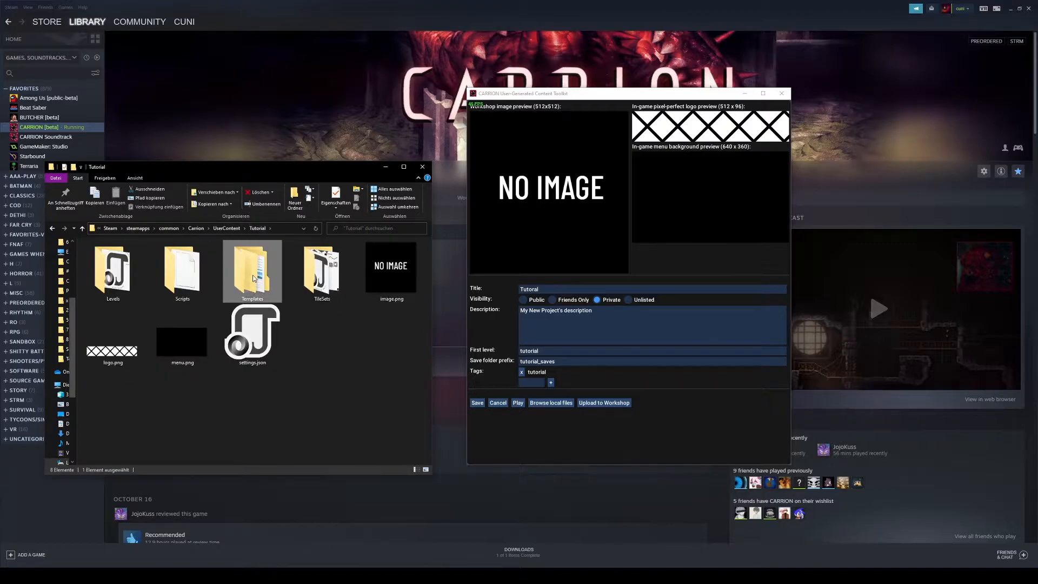
Step: Open logo.png from the project folder in Paint and clear the whole image
left_click(373, 340)
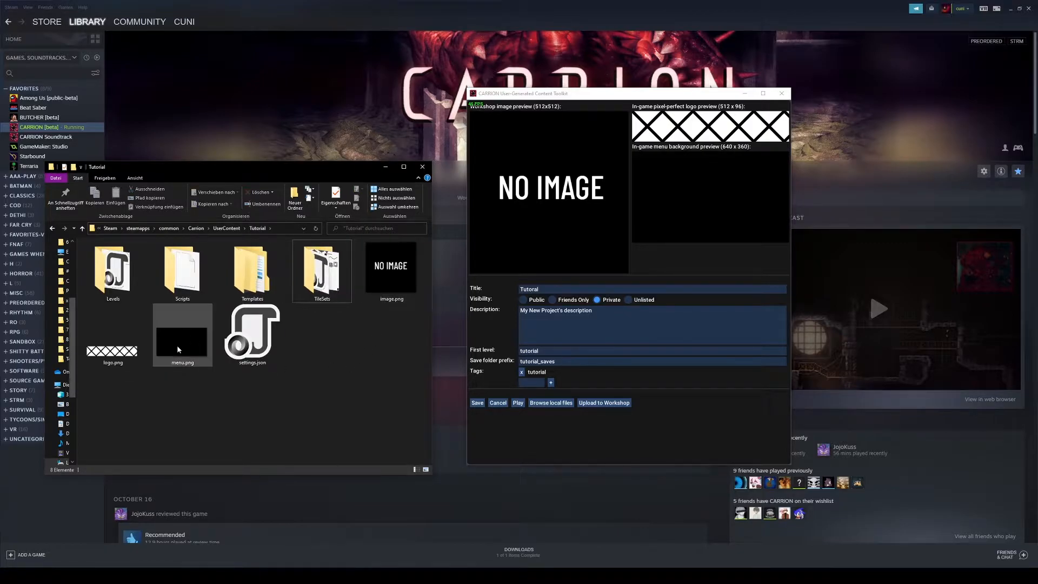
left_click(107, 339)
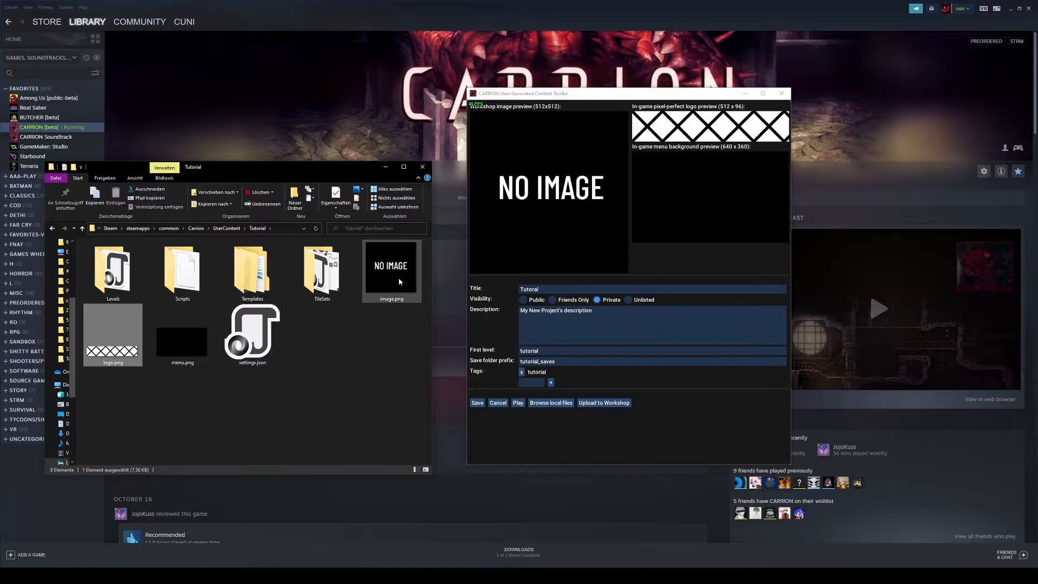
right_click(115, 348)
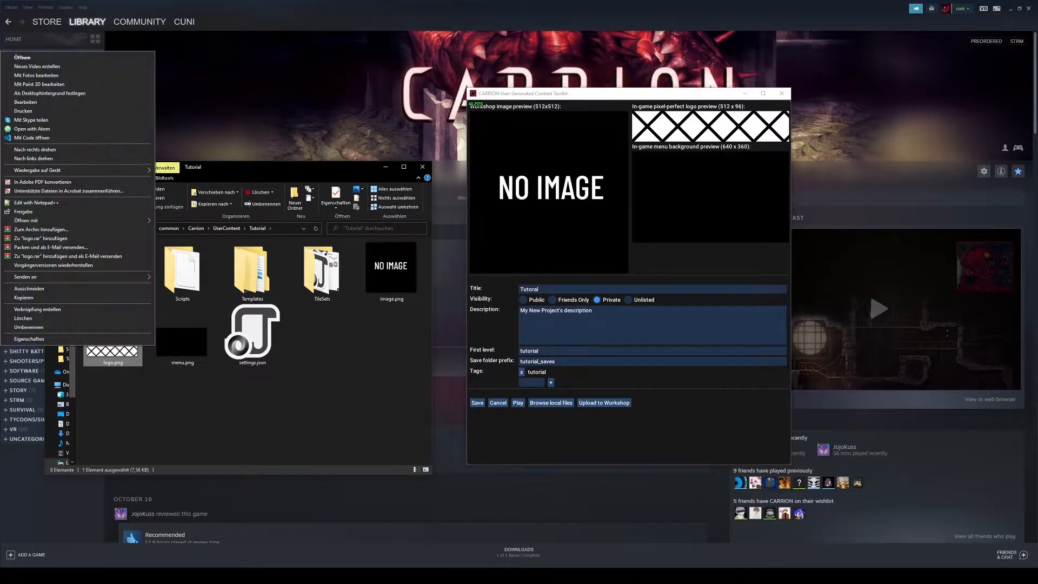
left_click(43, 102)
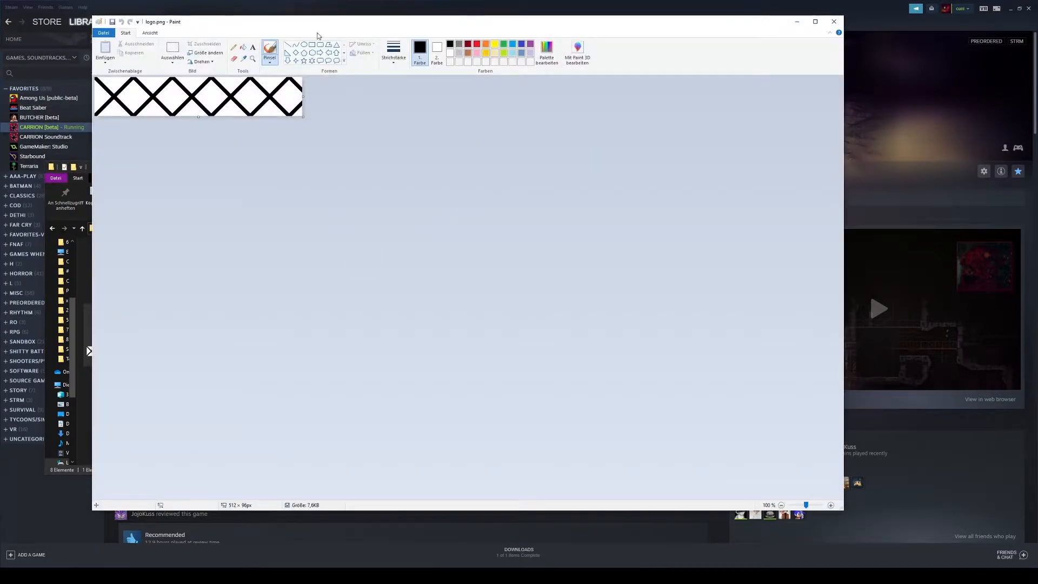
key("ctrl+a")
key("Delete")
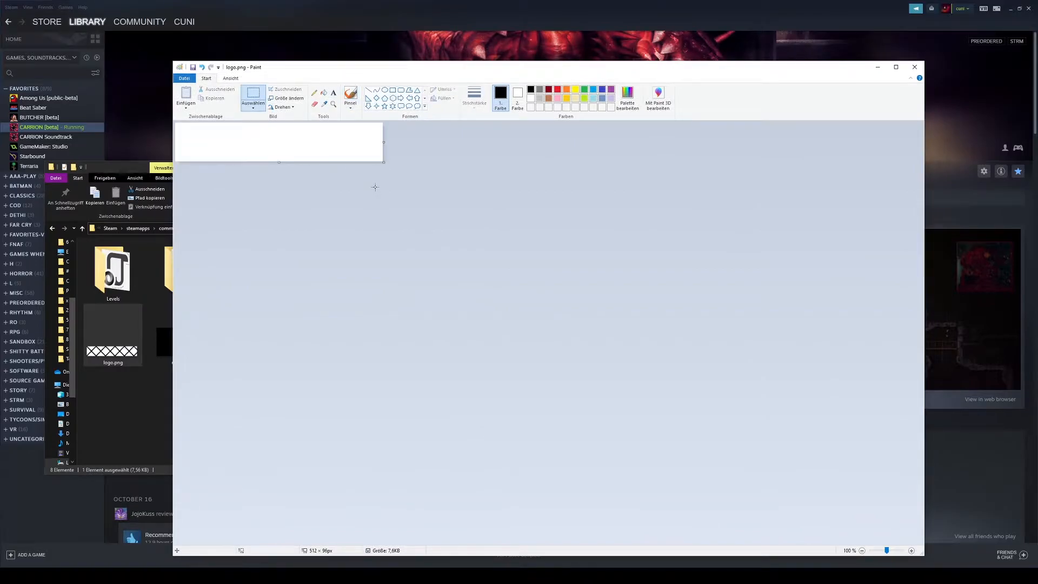
Step: Fill the logo canvas with black and pick the brush
scroll(334, 148, "up", 2, "ctrl")
left_click(322, 94)
left_click(281, 141)
left_click(350, 96)
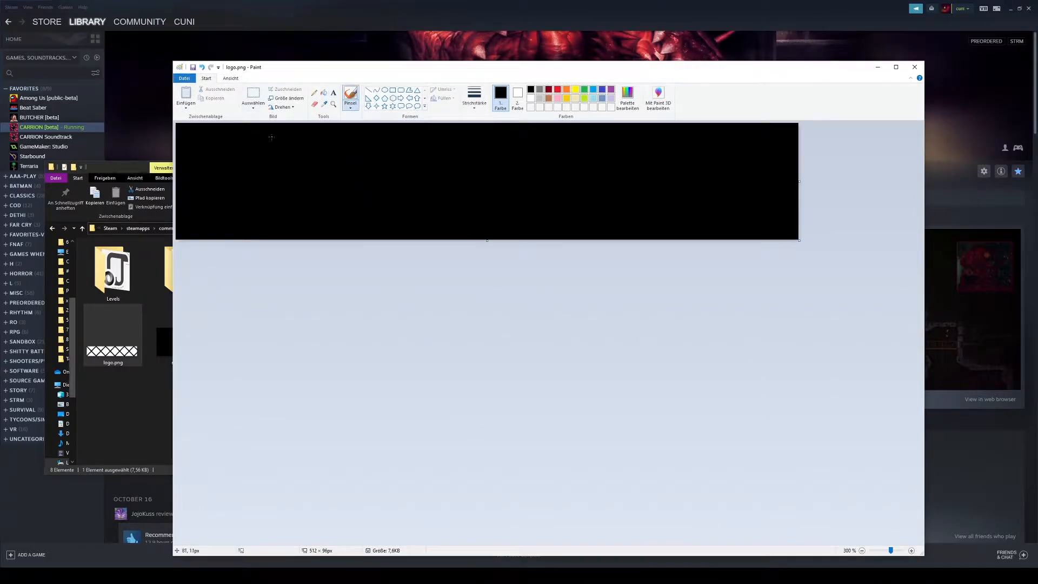
Step: Handwrite the word Tutorial across the logo with the brush and close Paint, keeping the changes
mouse_move(214, 149)
left_mouse_down()
mouse_move(307, 142)
mouse_move(261, 236)
left_mouse_up()
left_click_drag(320, 171, 345, 228)
mouse_move(357, 161)
left_mouse_down()
mouse_move(440, 147)
mouse_move(397, 214)
left_mouse_up()
mouse_move(415, 185)
left_mouse_down()
mouse_move(449, 196)
mouse_move(419, 178)
left_mouse_up()
left_click_drag(474, 207, 510, 182)
left_click_drag(600, 181, 623, 213)
left_click_drag(658, 162, 661, 220)
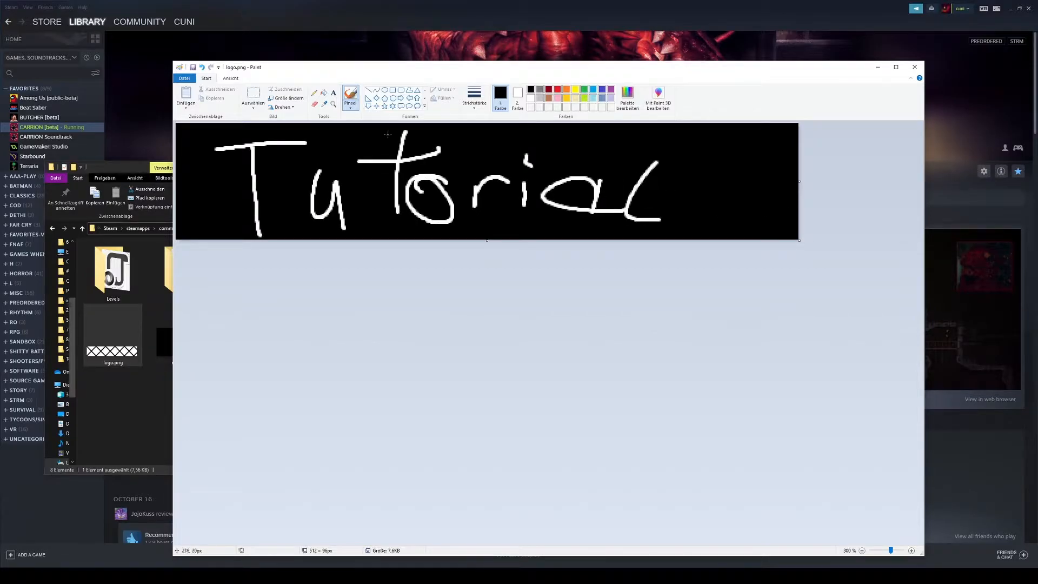
left_click(914, 66)
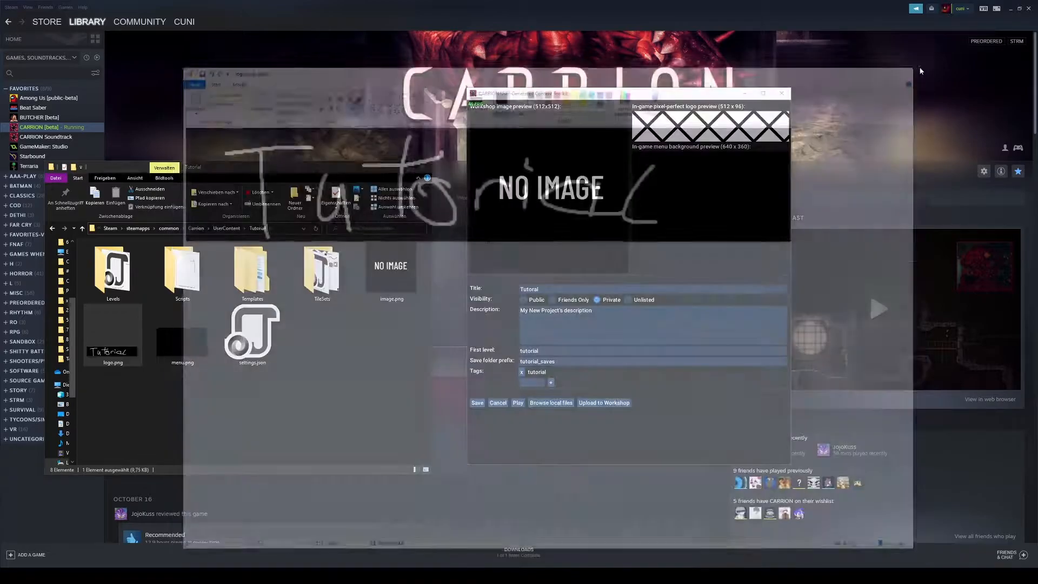
Step: Open the tutorial.json level from the Levels folder in Tiled
double_click(132, 269)
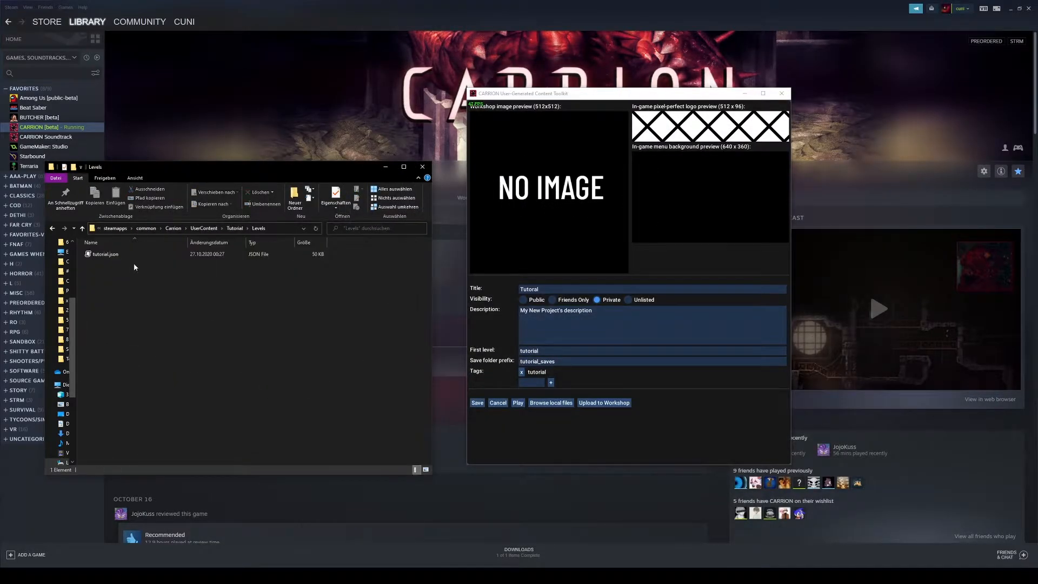
left_click_drag(321, 172, 319, 153)
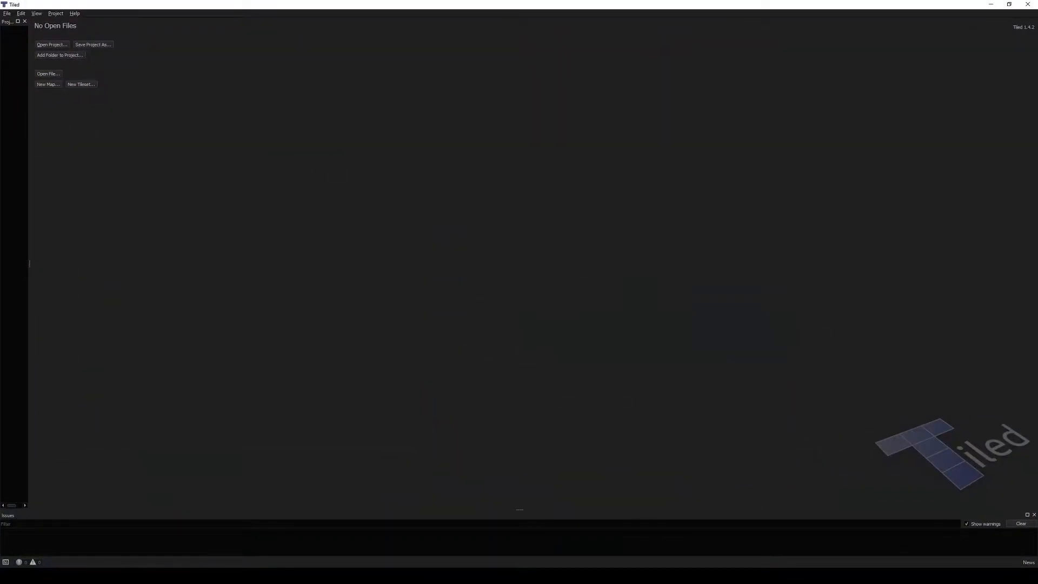
key("alt+Tab")
left_click_drag(105, 236, 547, 187)
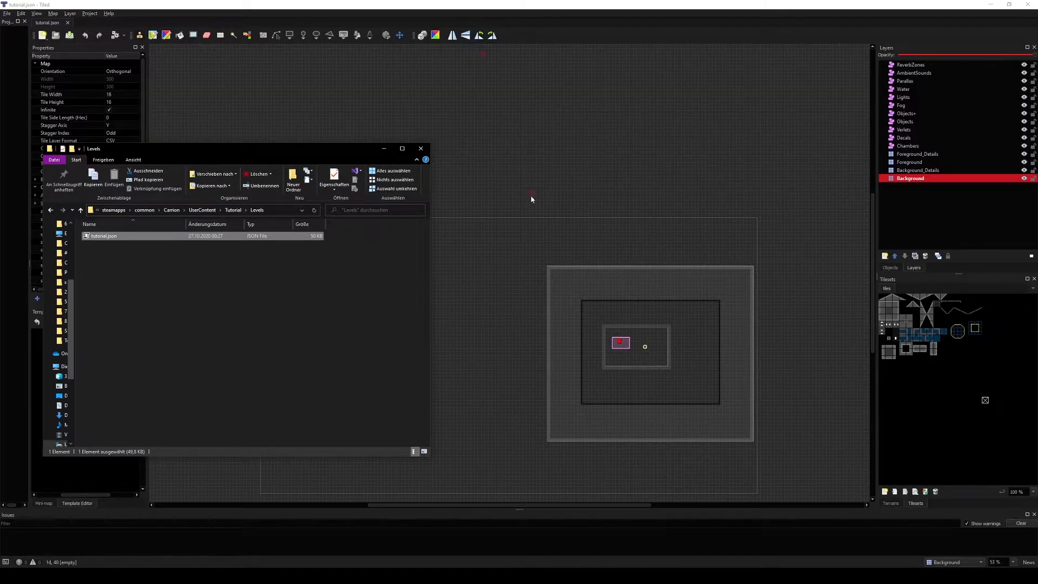
middle_click_drag(533, 190, 397, 121)
Step: Inspect the level's player, hive place, light and chamber objects and their properties
scroll(491, 219, "up", 4, "ctrl")
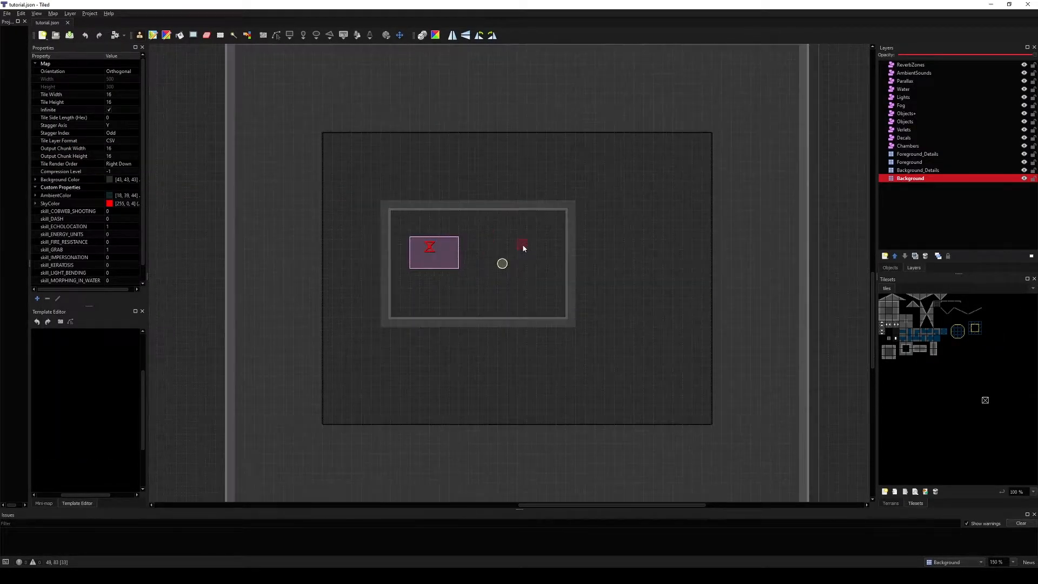
mouse_move(564, 259)
middle_mouse_down()
mouse_move(533, 281)
mouse_move(568, 270)
middle_mouse_up()
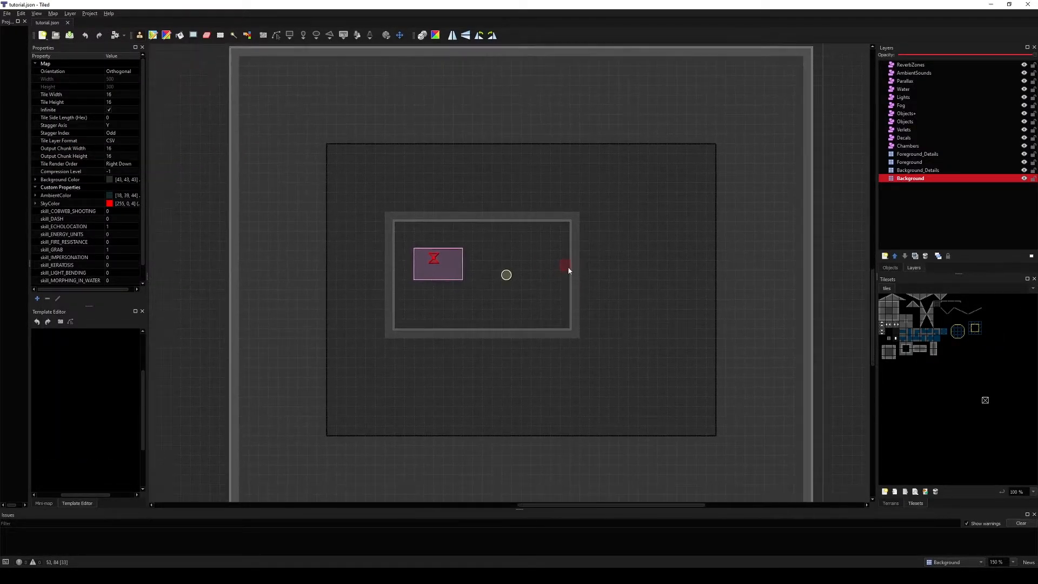
middle_click_drag(508, 286, 457, 282)
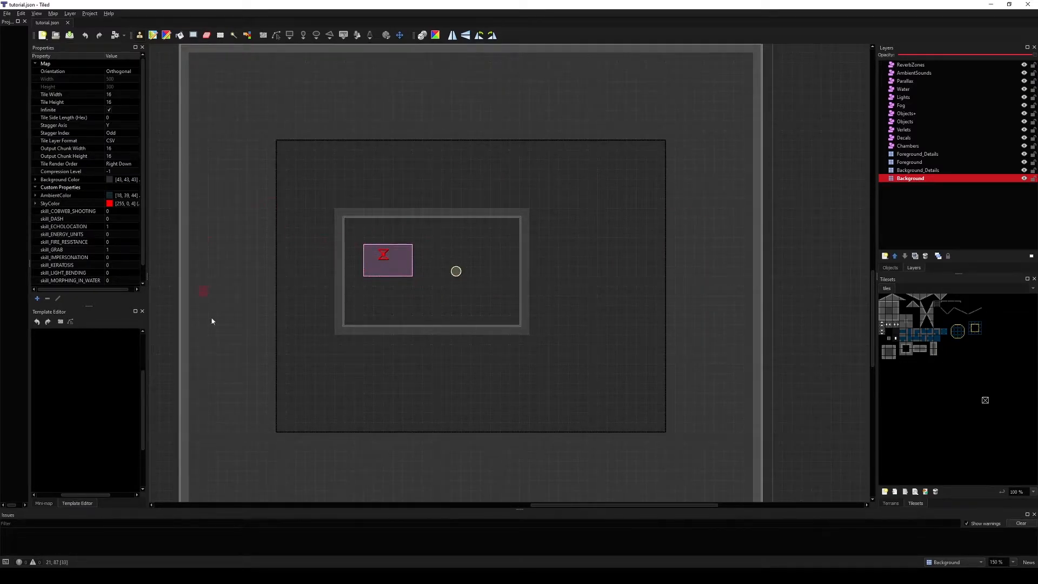
mouse_move(586, 287)
middle_mouse_down()
mouse_move(612, 310)
mouse_move(605, 213)
mouse_move(599, 299)
middle_mouse_up()
scroll(412, 271, "up", 1, "ctrl")
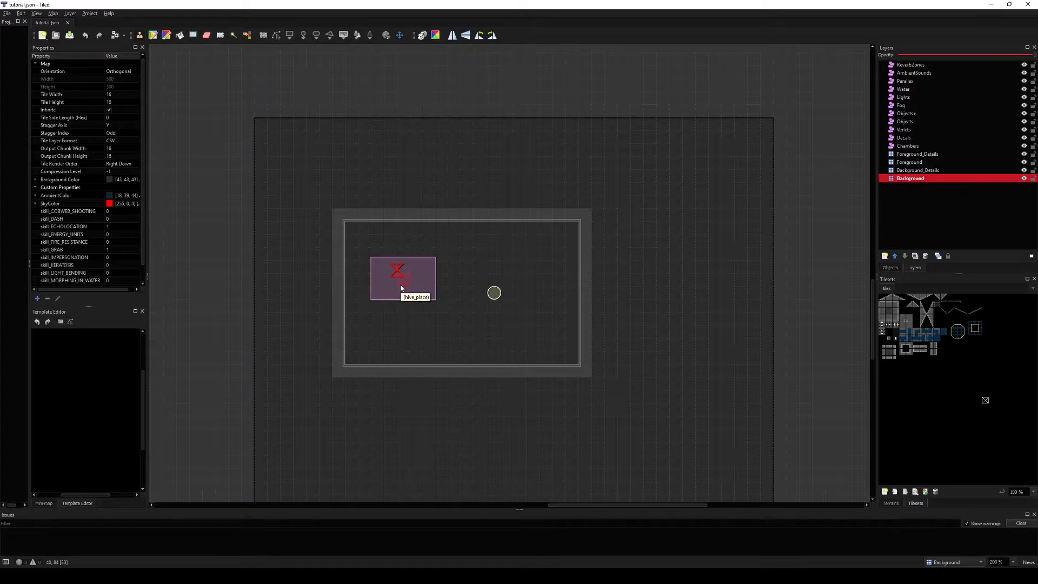
left_click(919, 121)
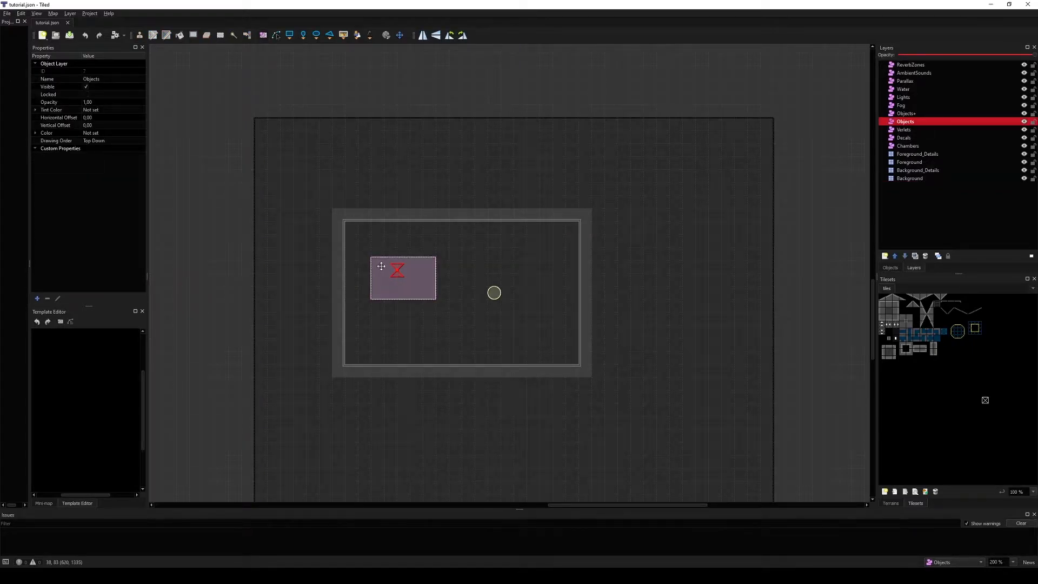
left_click(398, 274)
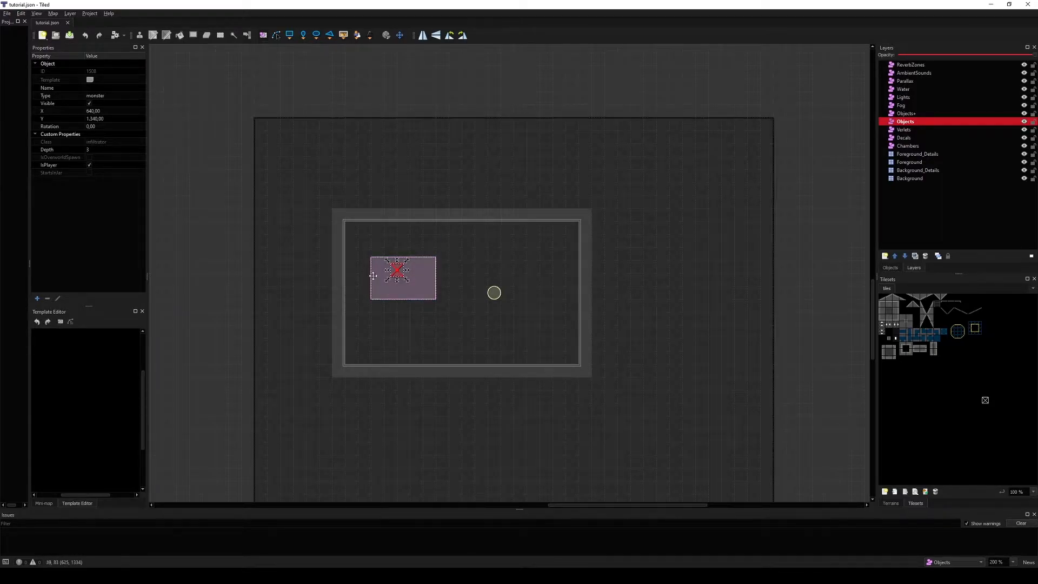
left_click(428, 285)
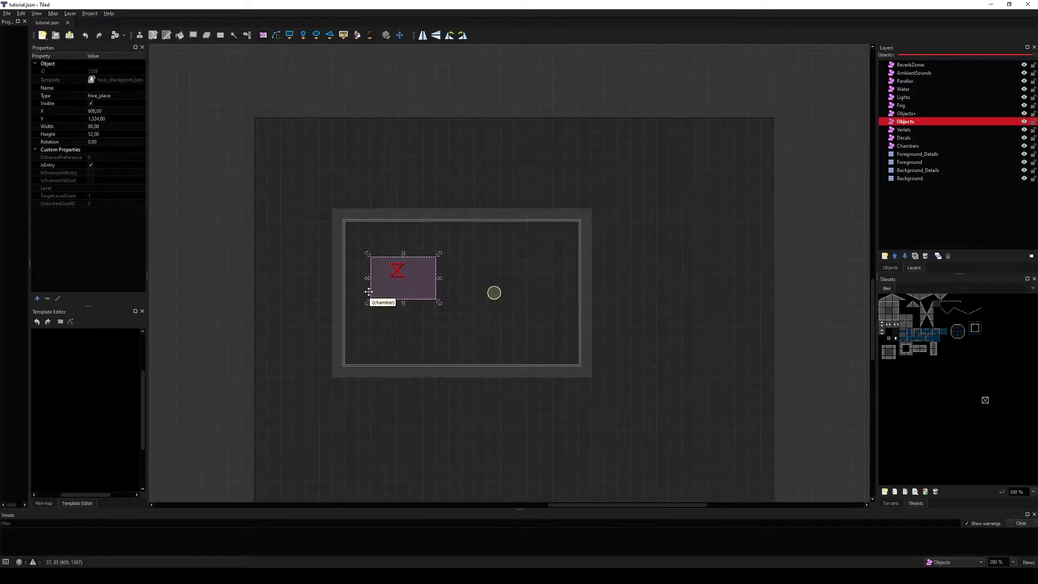
left_click(493, 292)
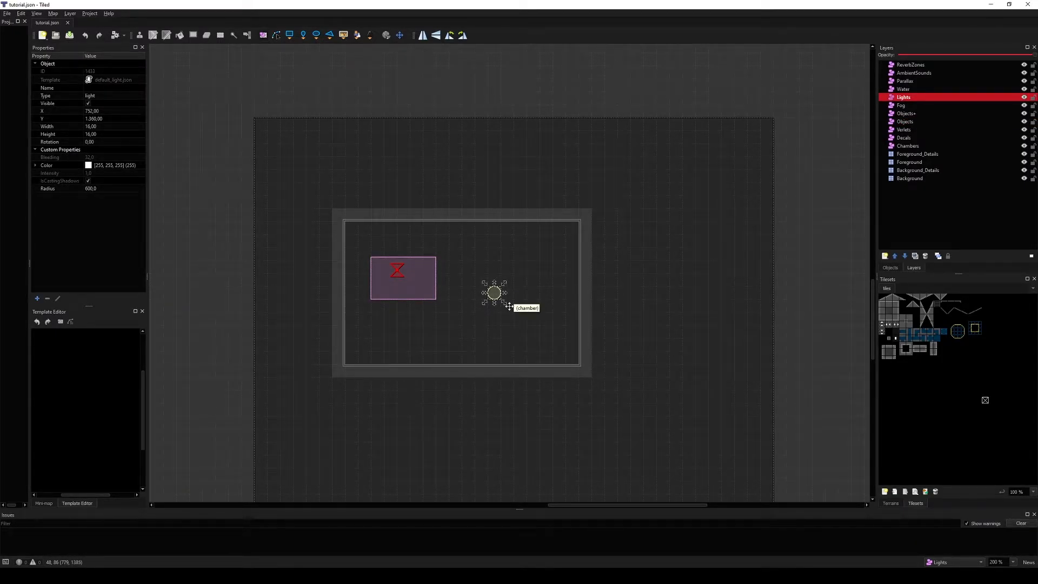
middle_click_drag(515, 318, 529, 311)
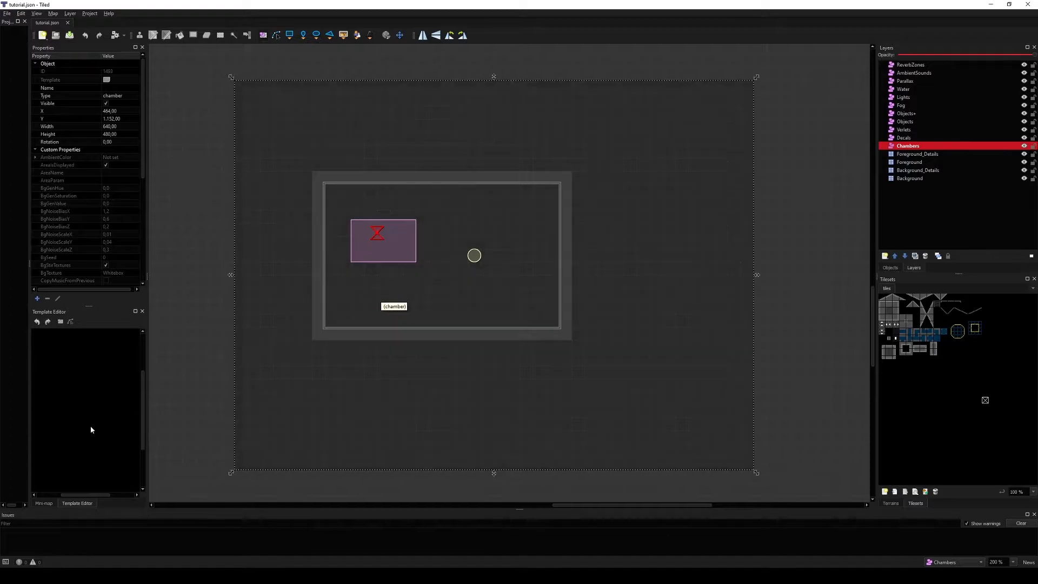
left_click_drag(143, 149, 146, 252)
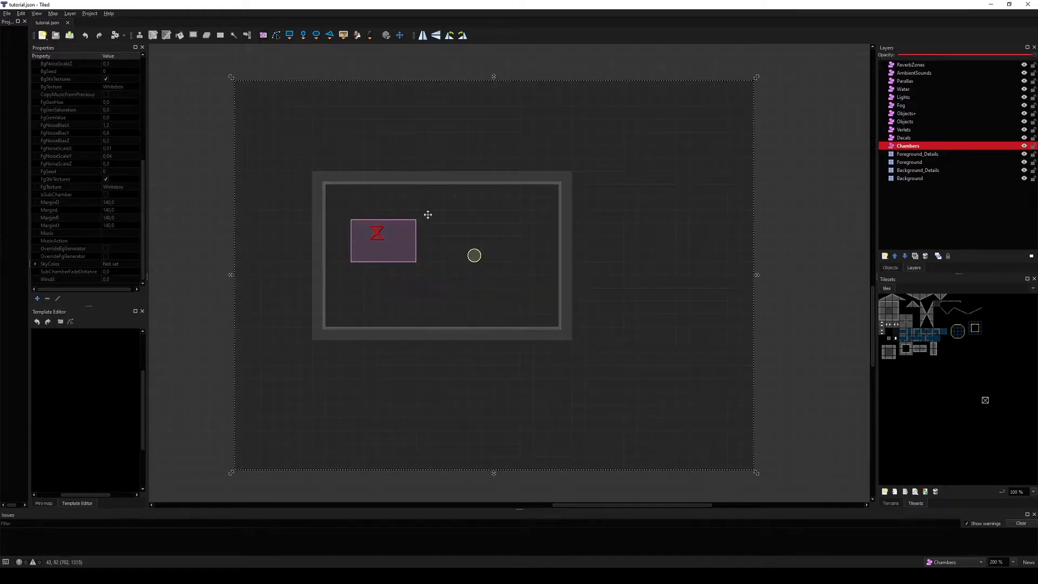
middle_click_drag(376, 317, 413, 318)
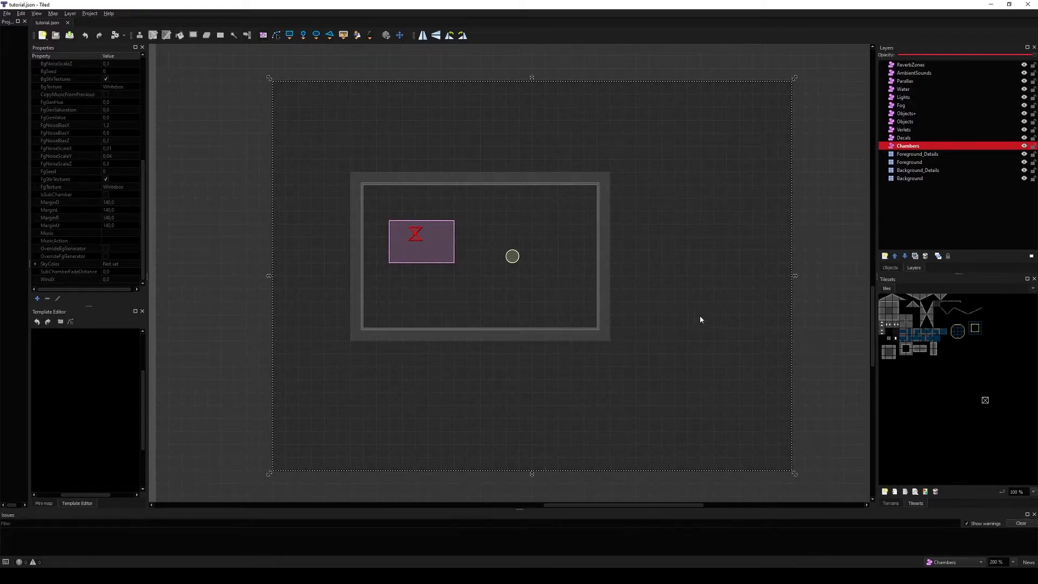
Step: Select the Foreground layer and stamp an extra connected room beside the chamber with the Tilestamp tool
left_click(909, 162)
middle_click_drag(642, 305, 631, 329)
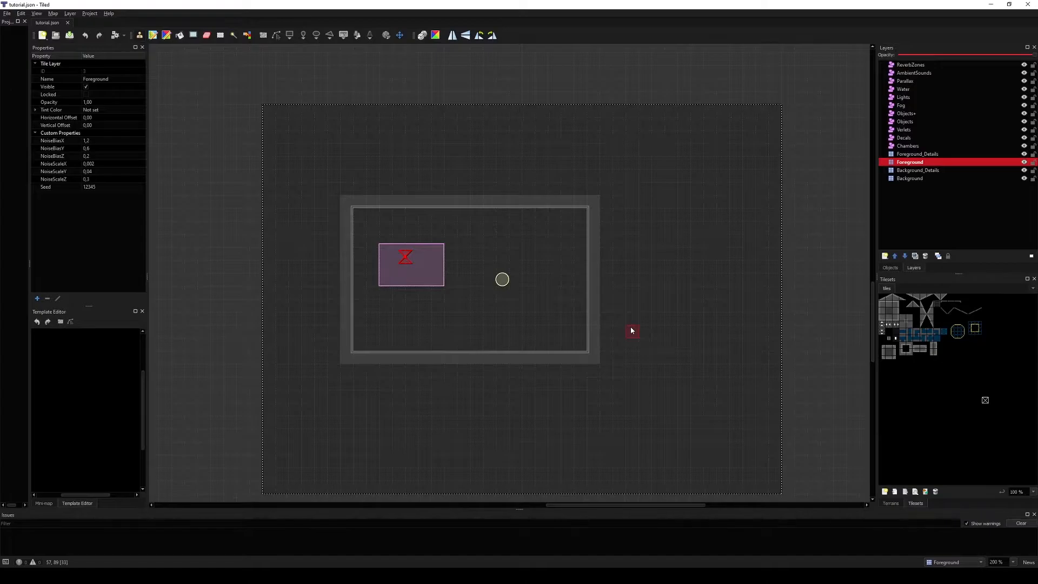
key("t")
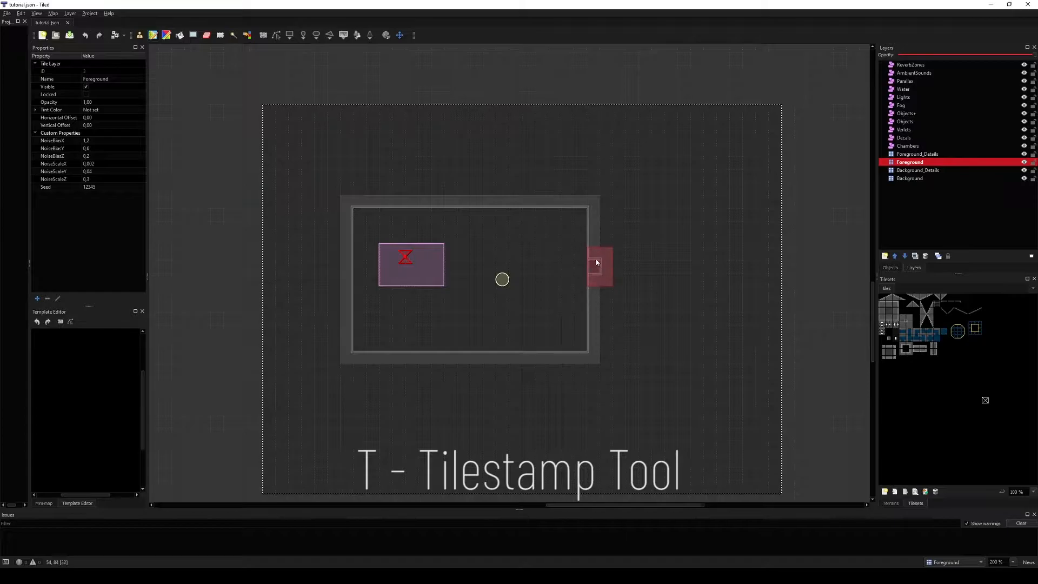
key("t")
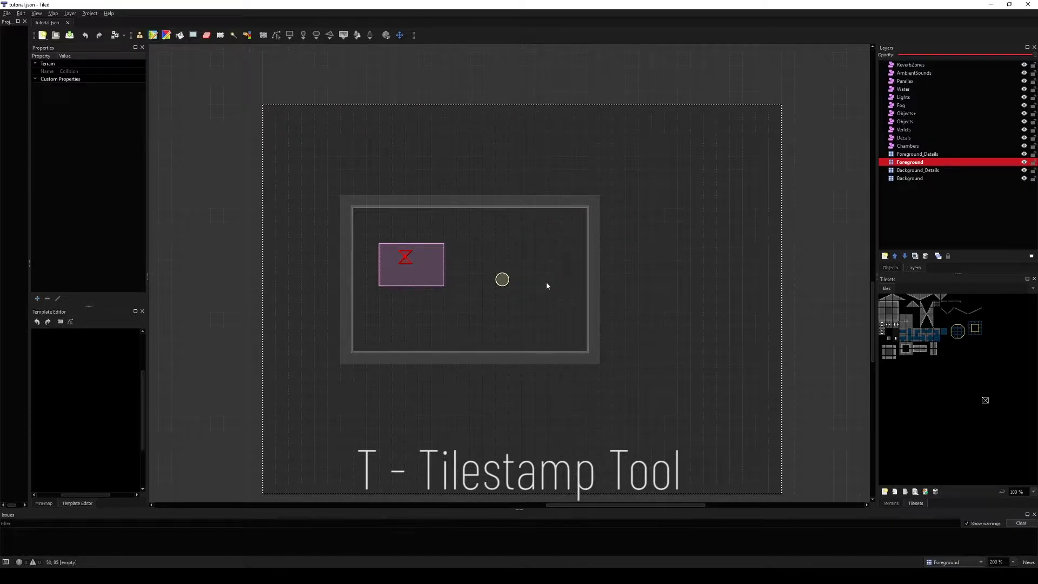
mouse_move(576, 281)
left_mouse_down()
mouse_move(715, 270)
mouse_move(656, 279)
mouse_move(688, 334)
mouse_move(697, 326)
mouse_move(663, 335)
left_mouse_up()
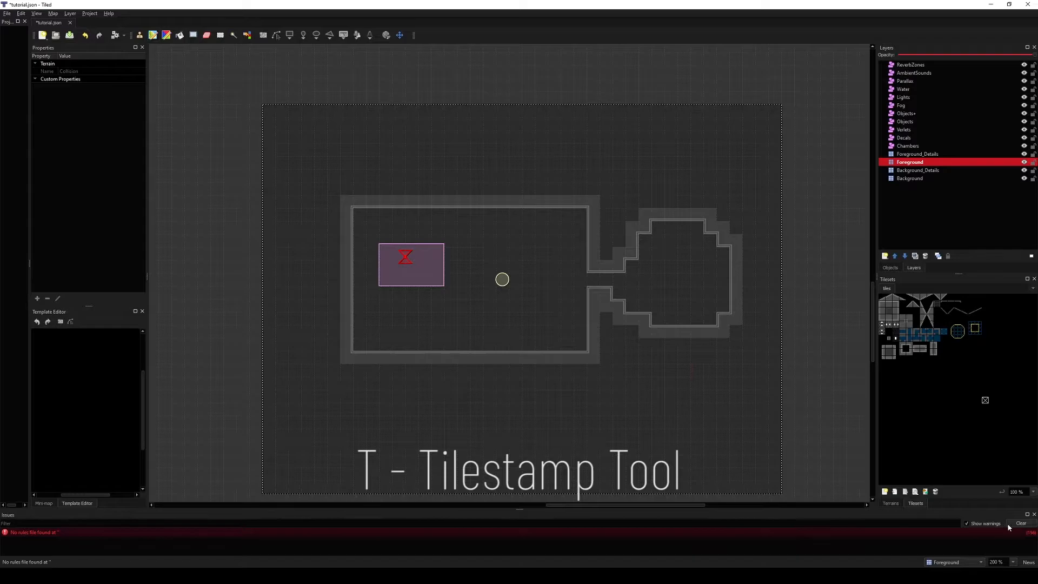
left_click(1034, 514)
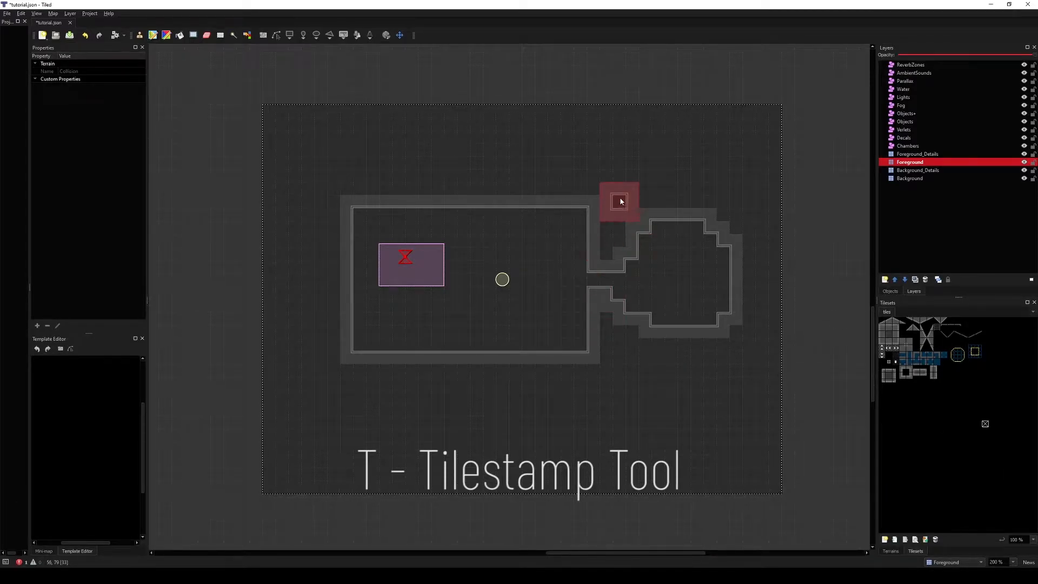
Step: Stamp more walls next to the chamber and undo the last three stamps
left_click(648, 219)
left_click_drag(646, 272, 687, 289)
key("ctrl+z")
key("ctrl+z")
key("ctrl+z")
key("ctrl+z")
key("ctrl+z")
key("ctrl+z")
key("ctrl+z")
key("ctrl+z")
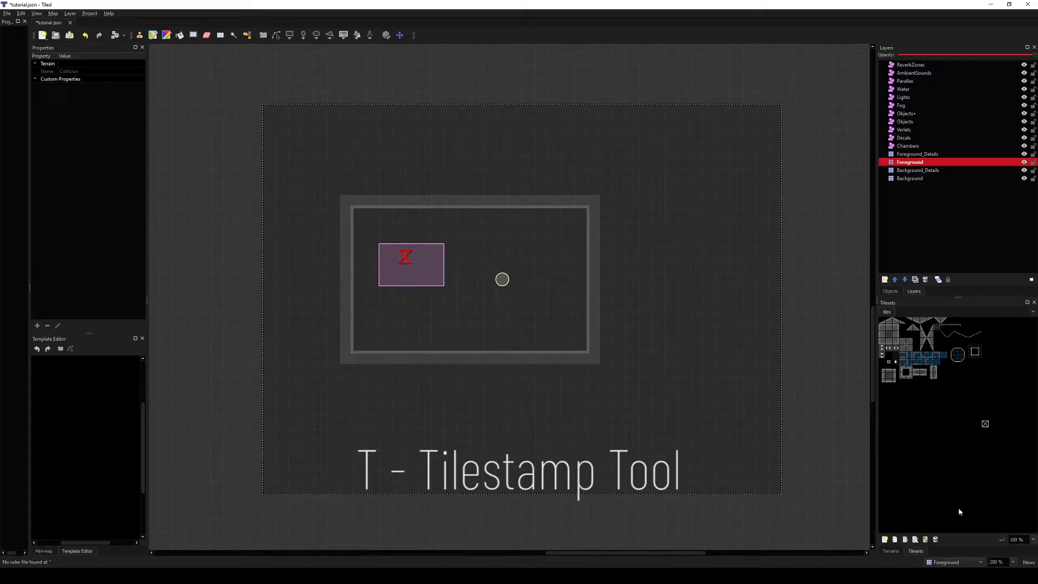
Step: Paint Collision, Overlay and HalfTileCollision terrain inside the chamber with the terrain brush
left_click(890, 551)
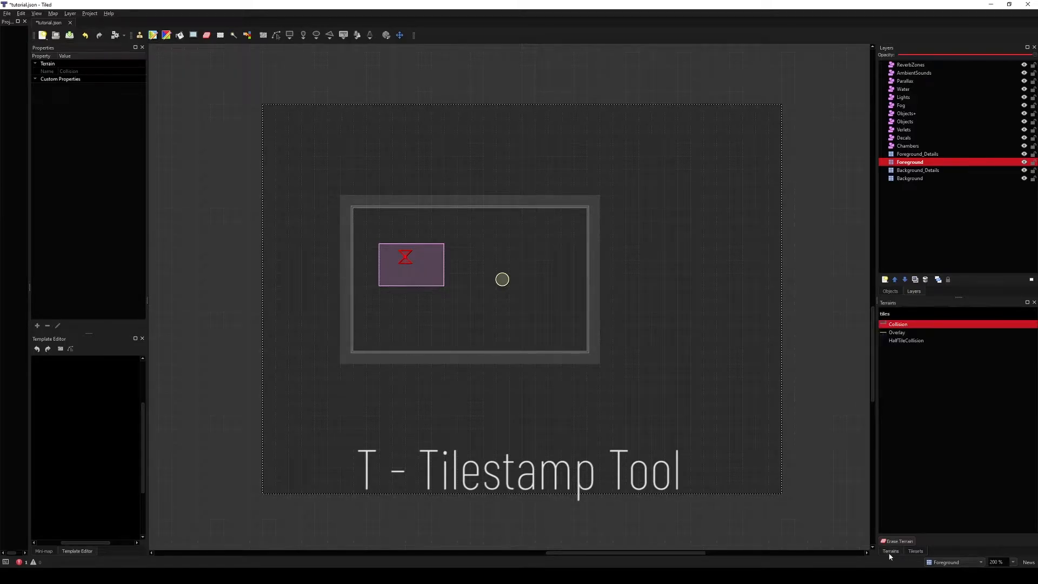
mouse_move(555, 300)
left_mouse_down()
mouse_move(570, 309)
mouse_move(484, 318)
left_mouse_up()
left_click(900, 334)
mouse_move(487, 255)
left_mouse_down()
mouse_move(545, 280)
mouse_move(482, 329)
mouse_move(476, 309)
left_mouse_up()
left_click(909, 343)
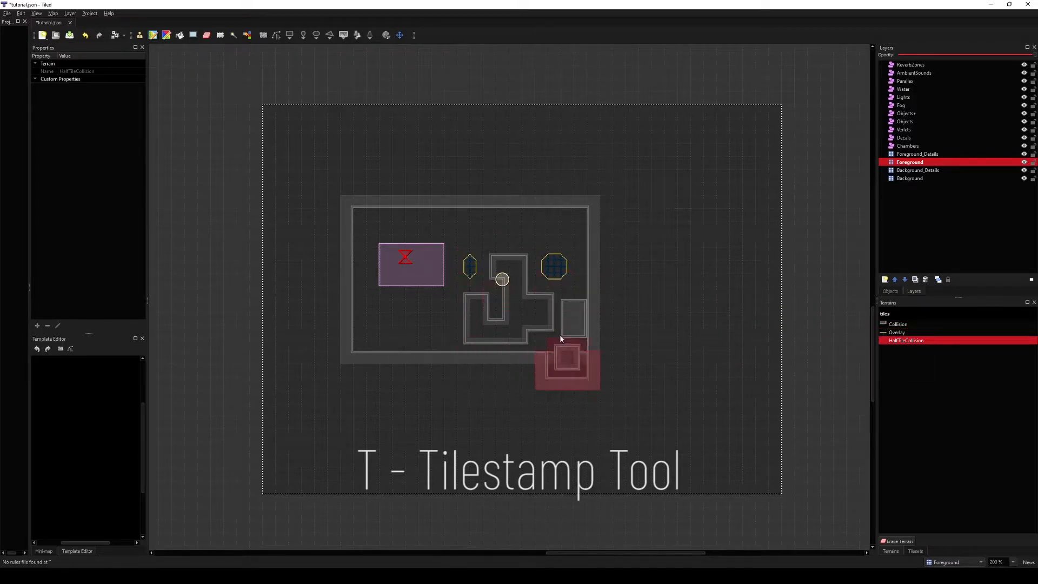
right_click(479, 240)
mouse_move(475, 251)
left_mouse_down()
mouse_move(555, 309)
mouse_move(554, 330)
mouse_move(480, 292)
left_mouse_up()
left_click(915, 551)
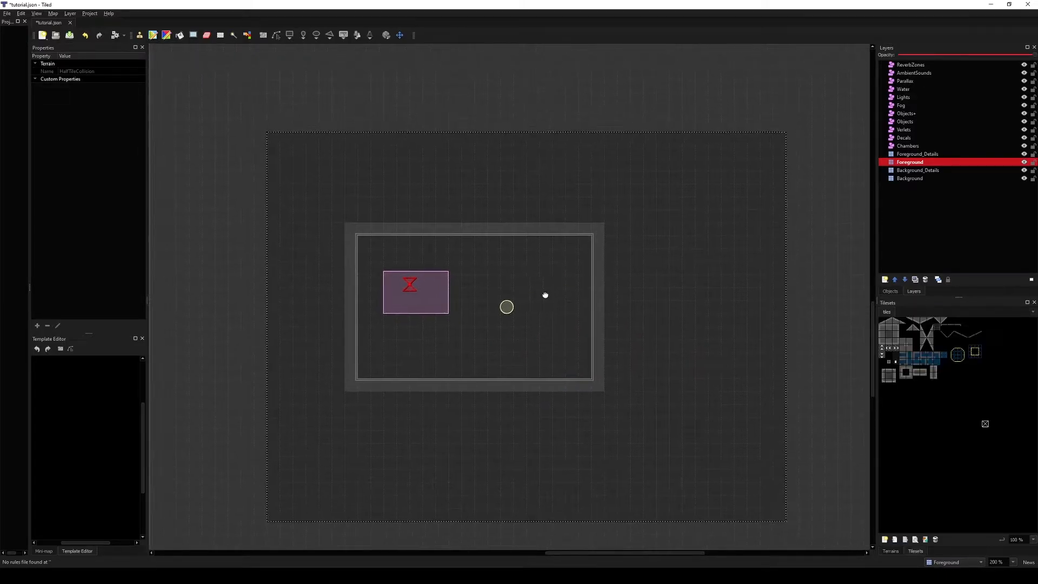
Step: Switch to the Brush, pick wall tiles from the tileset, paint them in the chamber and undo each stroke
scroll(903, 350, "up", 2, "ctrl")
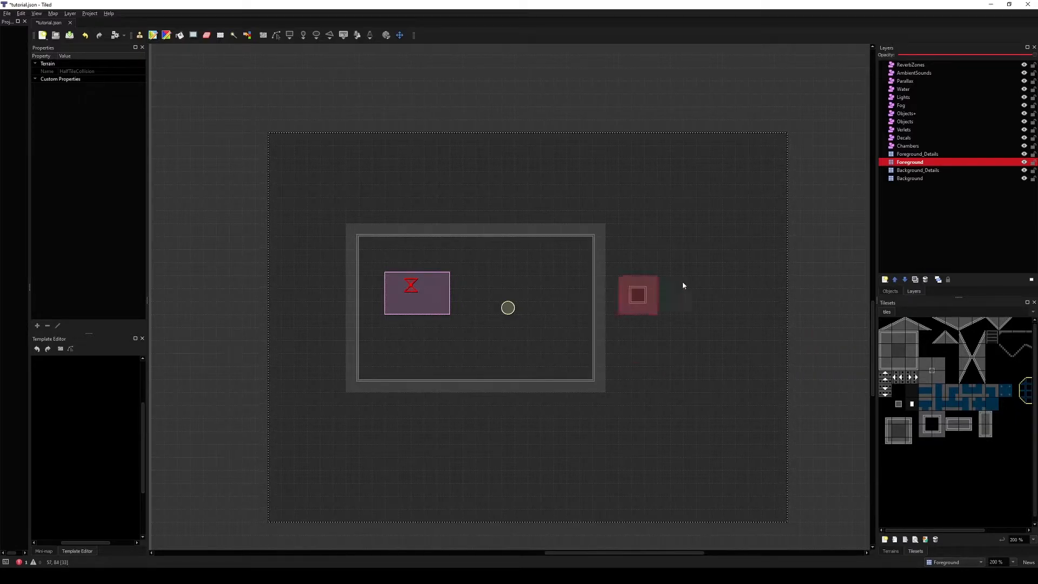
key("b")
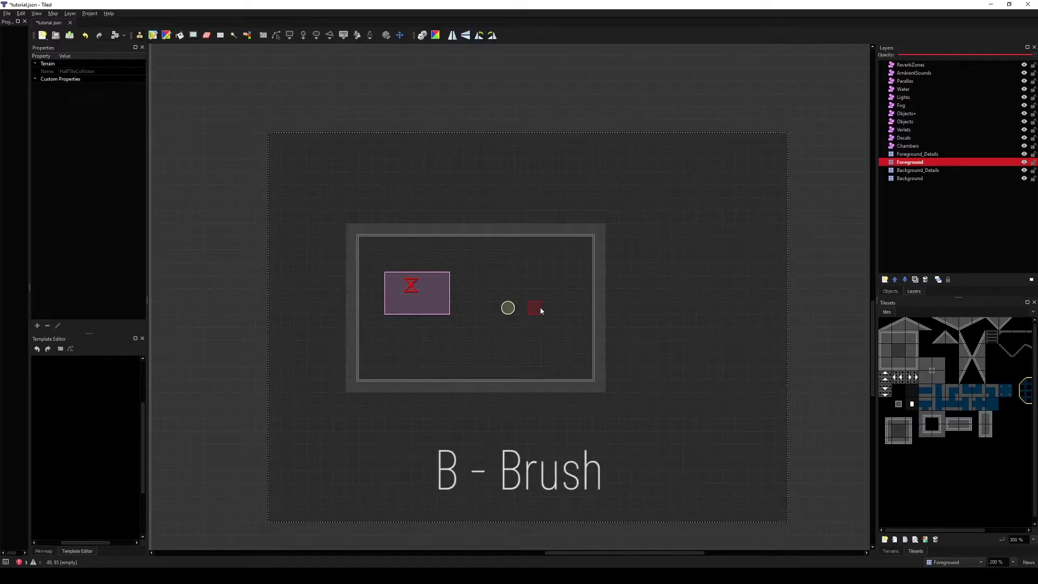
left_click(887, 338)
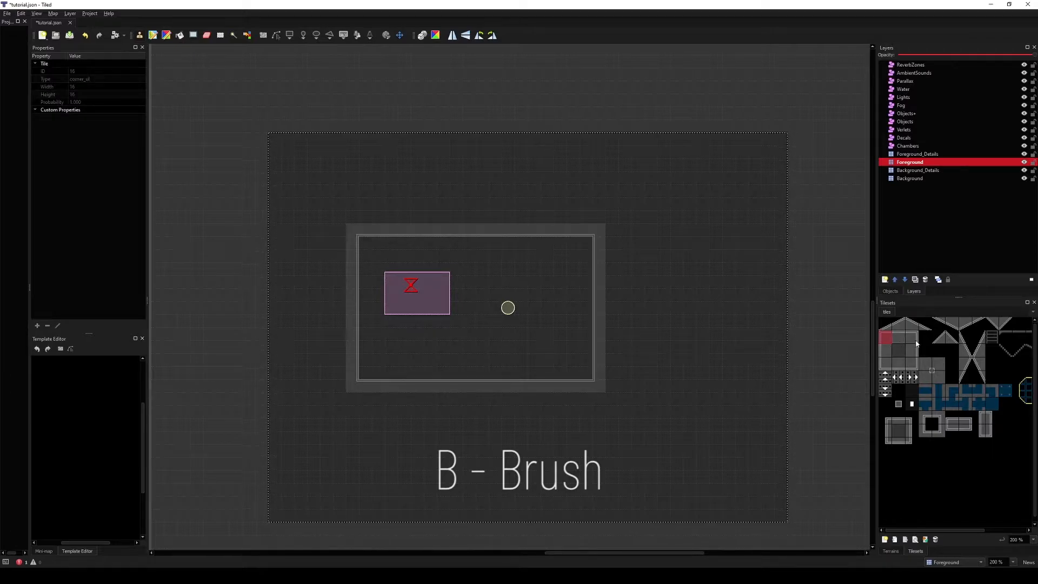
mouse_move(547, 307)
left_mouse_down()
mouse_move(561, 322)
mouse_move(420, 333)
mouse_move(580, 356)
left_mouse_up()
key("ctrl+z")
left_click_drag(887, 342, 928, 378)
mouse_move(556, 316)
left_mouse_down()
mouse_move(427, 346)
mouse_move(535, 349)
left_mouse_up()
key("ctrl+z")
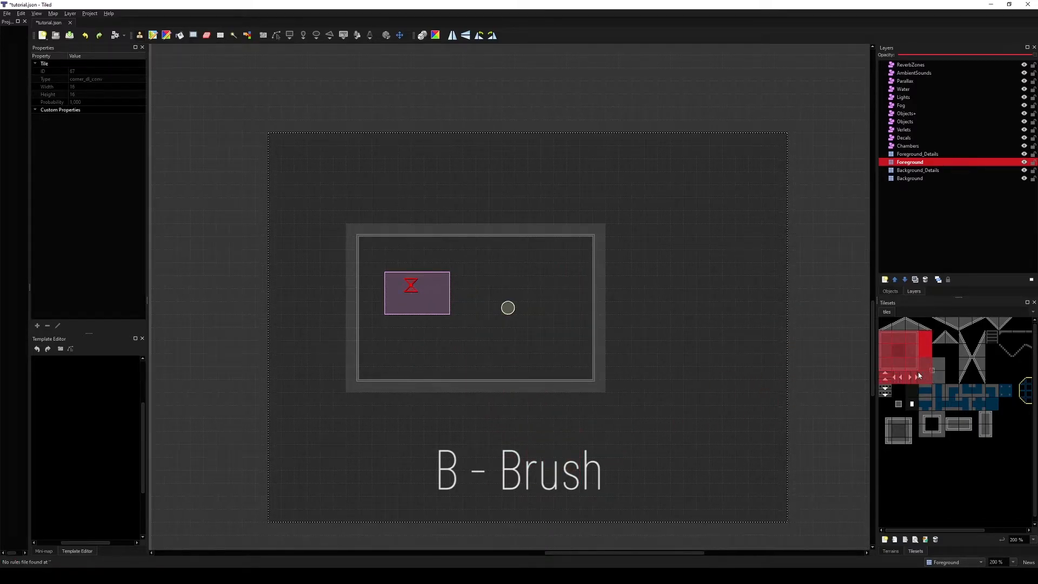
Step: Pick a row of slope tiles, capture a diamond stamp from the chamber and paint with it, then undo
left_click_drag(886, 323, 978, 323)
left_click(542, 331)
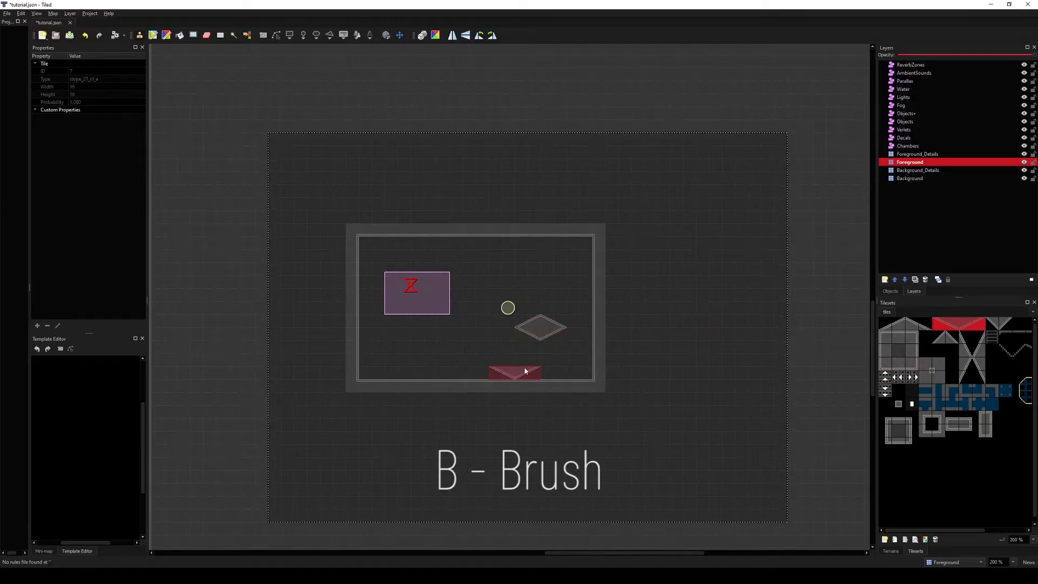
right_click(522, 320)
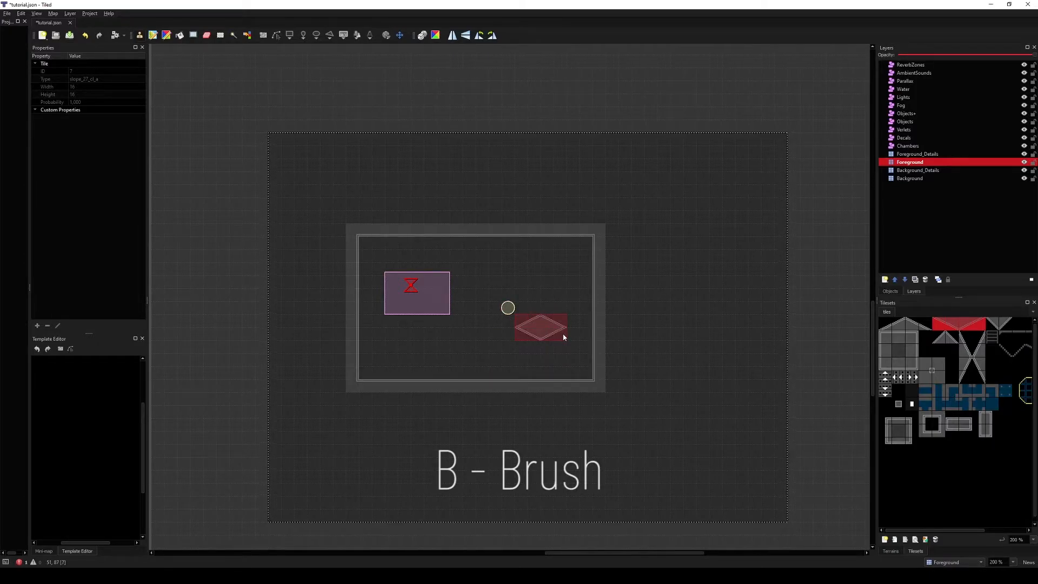
right_click_drag(564, 337, 563, 337)
mouse_move(484, 336)
left_mouse_down()
mouse_move(447, 347)
mouse_move(546, 326)
mouse_move(517, 358)
mouse_move(543, 346)
mouse_move(504, 371)
mouse_move(500, 329)
mouse_move(488, 346)
mouse_move(539, 371)
left_mouse_up()
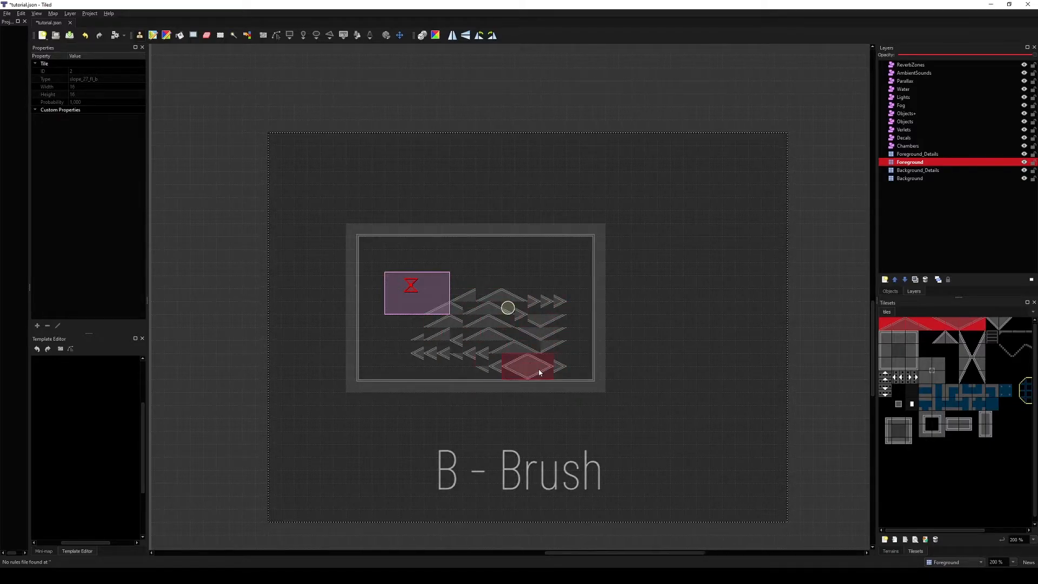
key("ctrl+z")
key("ctrl+z")
key("ctrl+z")
key("ctrl+z")
key("ctrl+z")
key("ctrl+z")
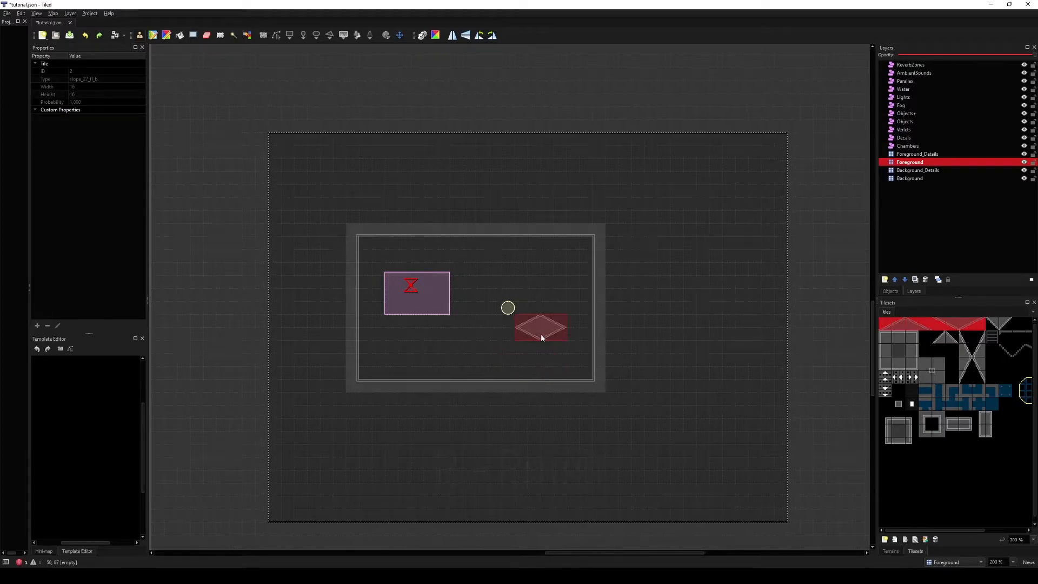
Step: Place the diamond stamp once and erase tiles around the chamber with the Eraser
left_click(545, 348)
key("e")
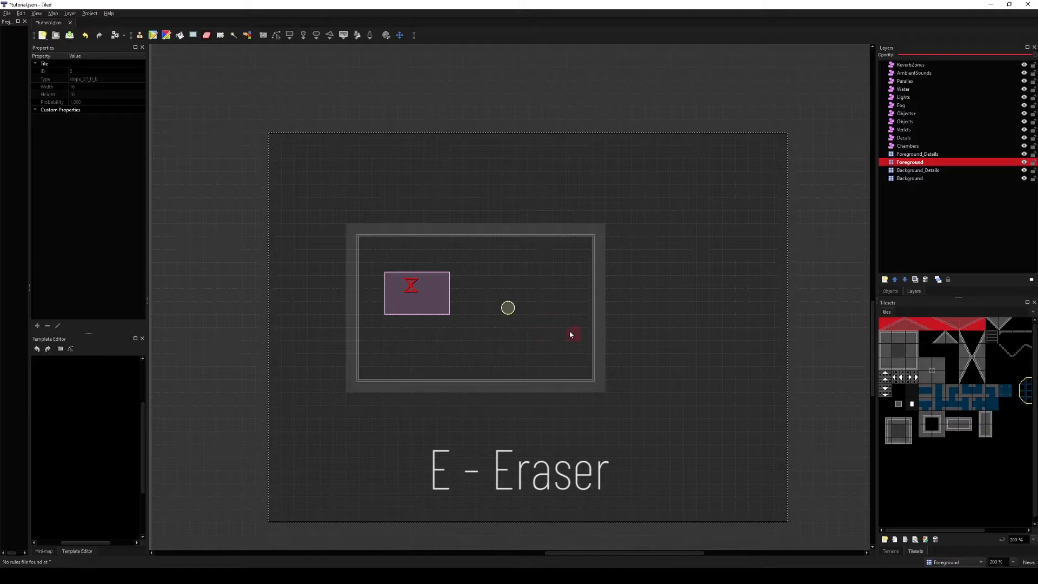
left_click(497, 385)
left_click(599, 360)
left_click(577, 385)
Step: Toggle Highlight Layer, paint tiles across the chamber's top edge, undo them and toggle highlighting off
key("h")
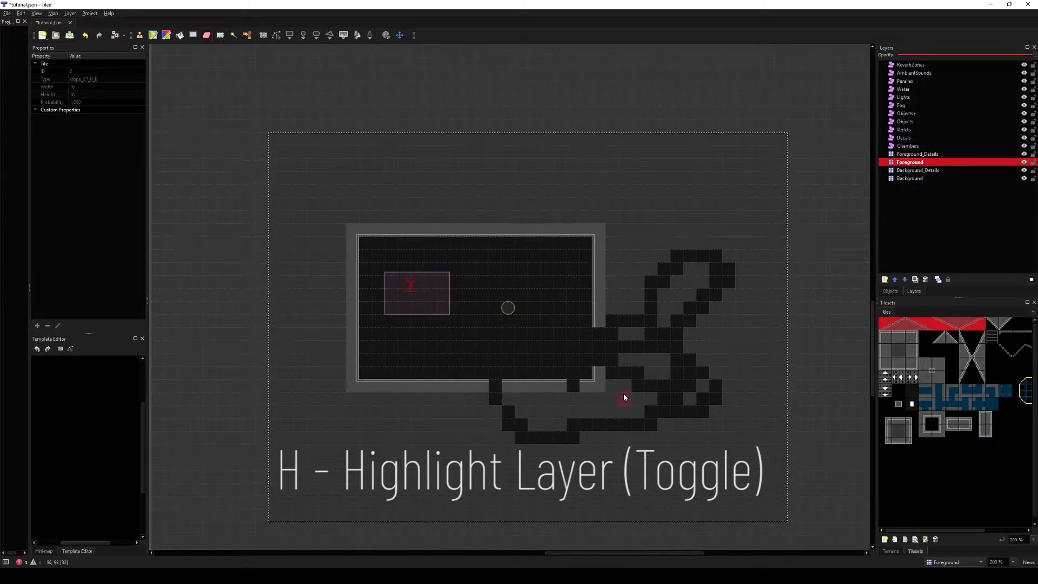
mouse_move(689, 205)
left_mouse_down()
mouse_move(526, 357)
mouse_move(640, 248)
mouse_move(483, 210)
mouse_move(378, 214)
left_mouse_up()
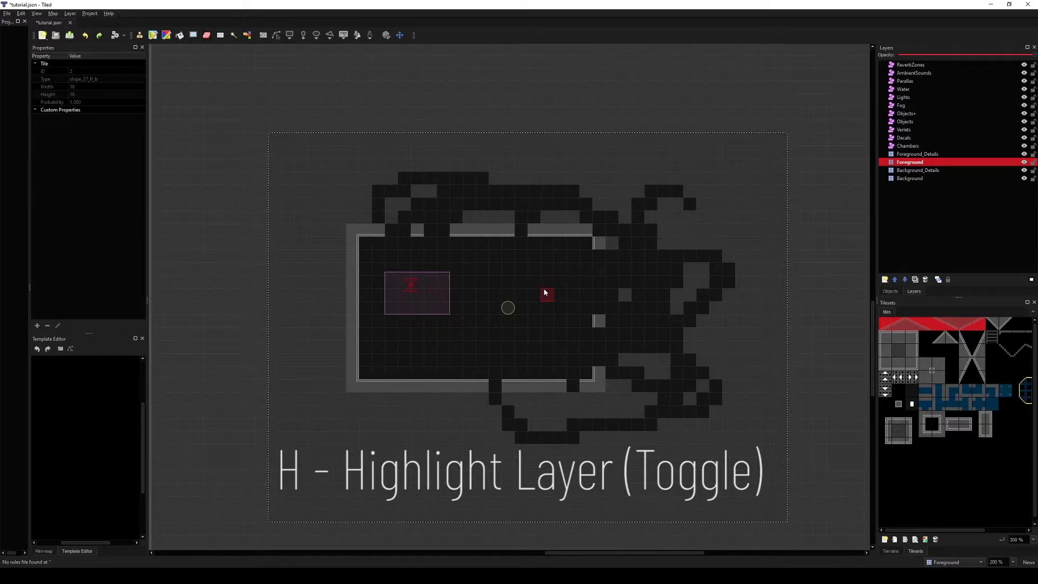
key("ctrl+z")
key("ctrl+z")
key("h")
key("h")
key("h")
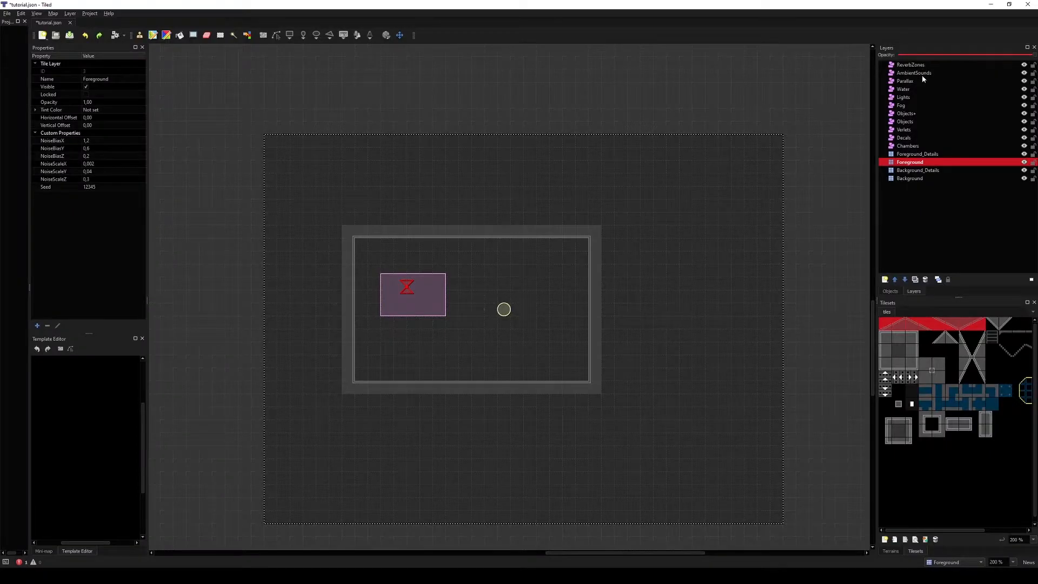
Step: Select each layer in turn, from ReverbZones down to Background, to review its properties
mouse_move(922, 65)
left_mouse_down()
mouse_move(930, 135)
mouse_move(921, 63)
left_mouse_up()
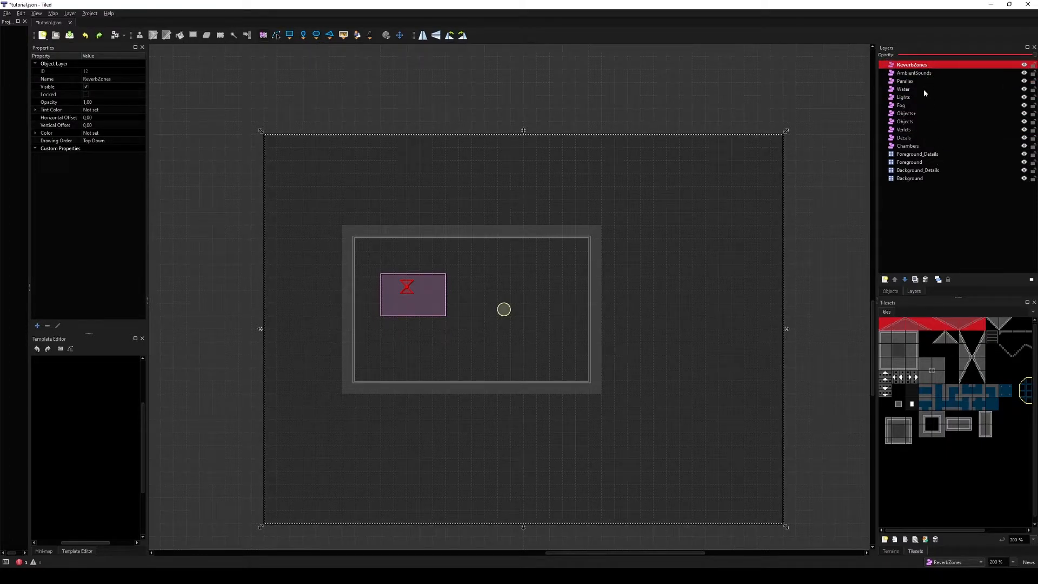
left_click(883, 71)
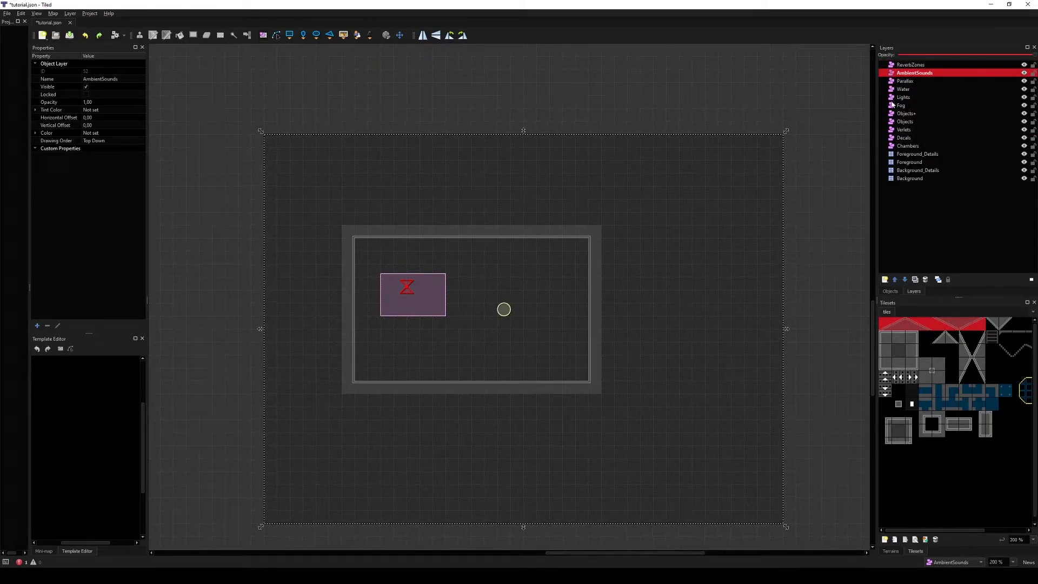
left_click(892, 146)
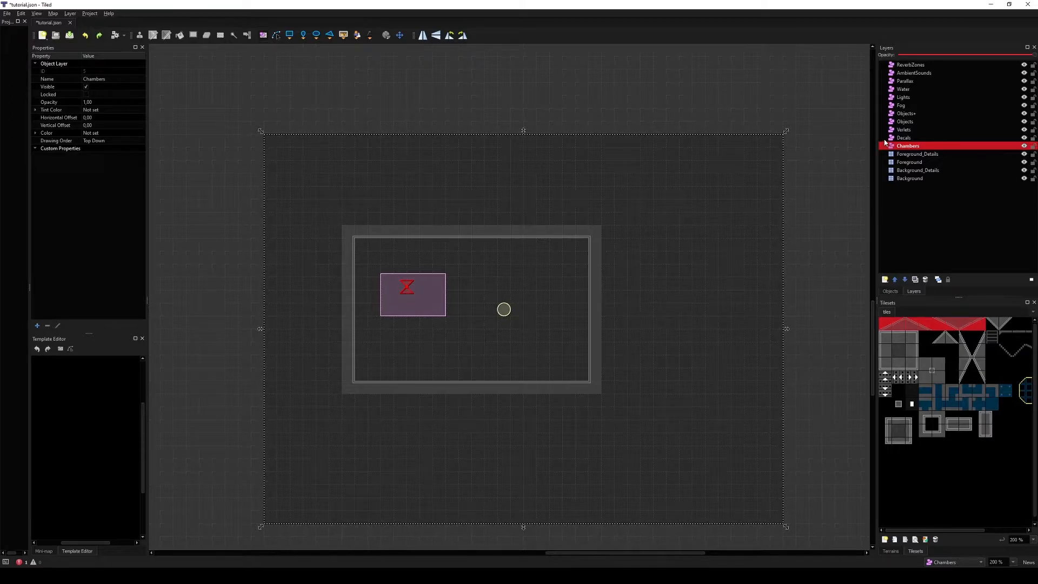
left_click(891, 155)
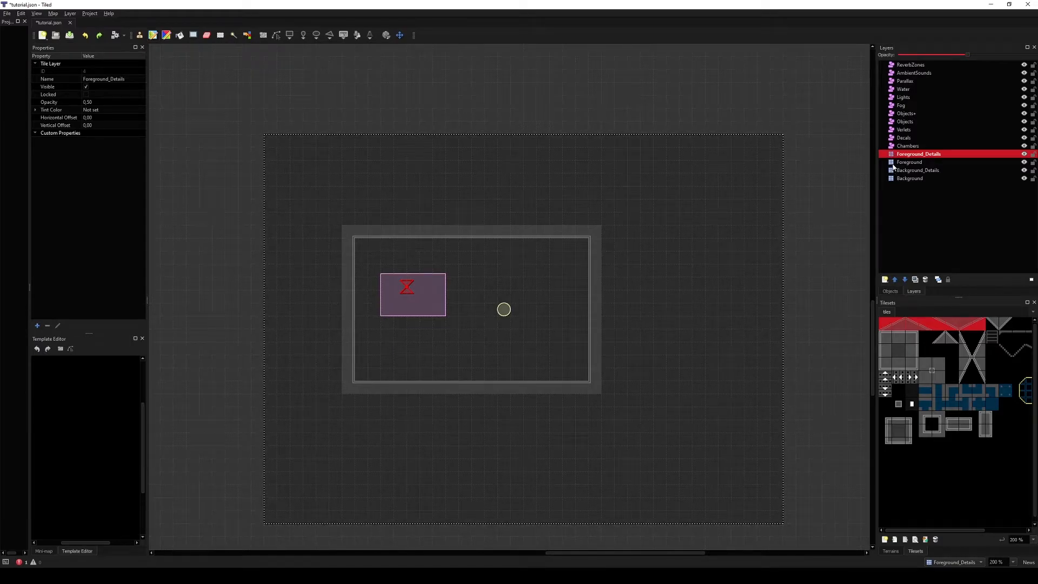
left_click(894, 170)
left_click(895, 179)
left_click(915, 164)
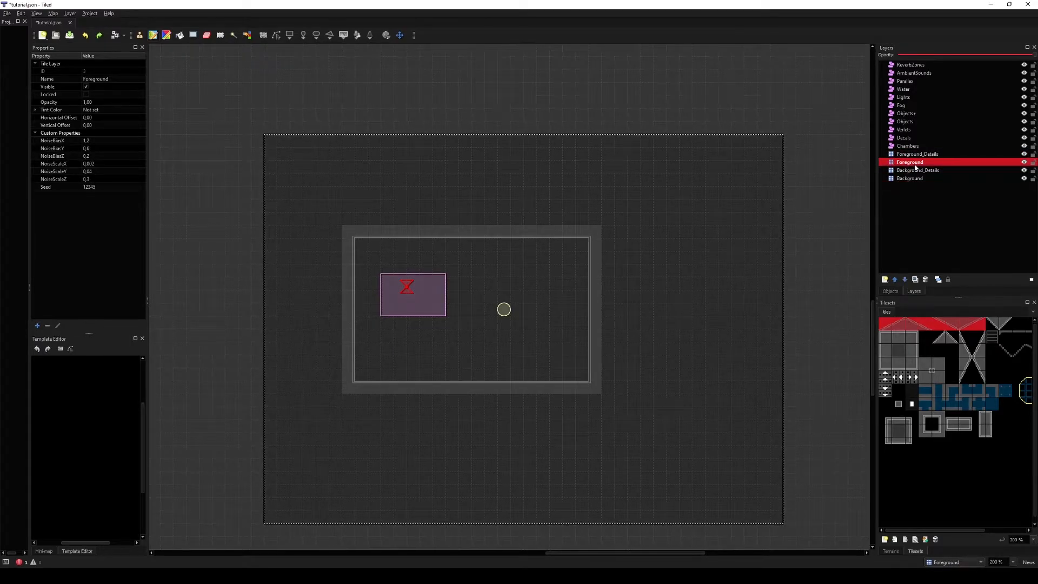
Step: Paint tiles on the Foreground and Foreground_Details layers, undoing each attempt
mouse_move(654, 296)
left_mouse_down()
mouse_move(549, 366)
mouse_move(367, 388)
left_mouse_up()
key("ctrl+z")
left_click(926, 155)
mouse_move(593, 354)
left_mouse_down()
mouse_move(601, 377)
mouse_move(530, 375)
mouse_move(578, 361)
left_mouse_up()
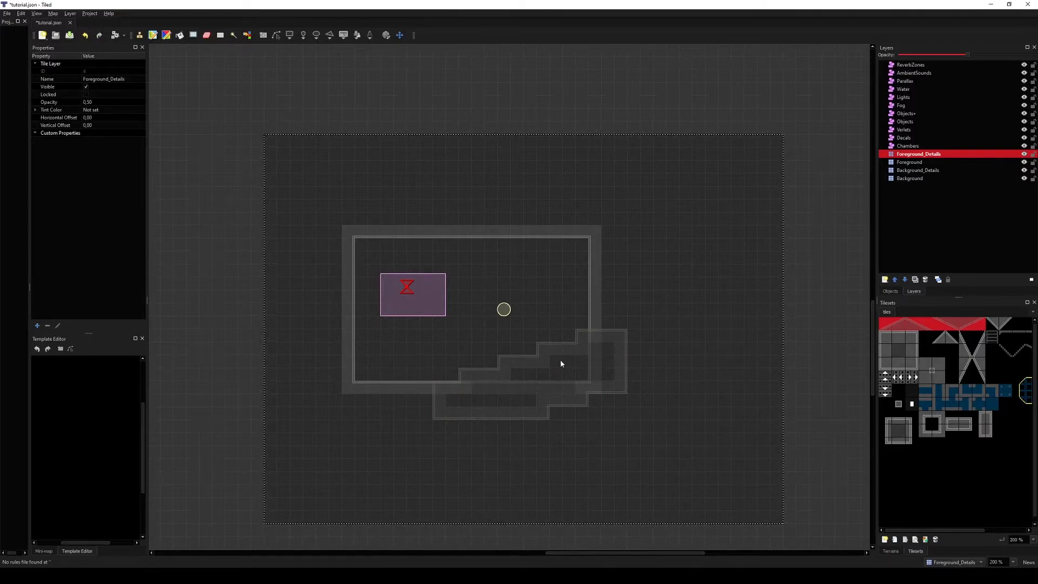
key("ctrl+z")
key("ctrl+z")
key("ctrl+z")
key("ctrl+z")
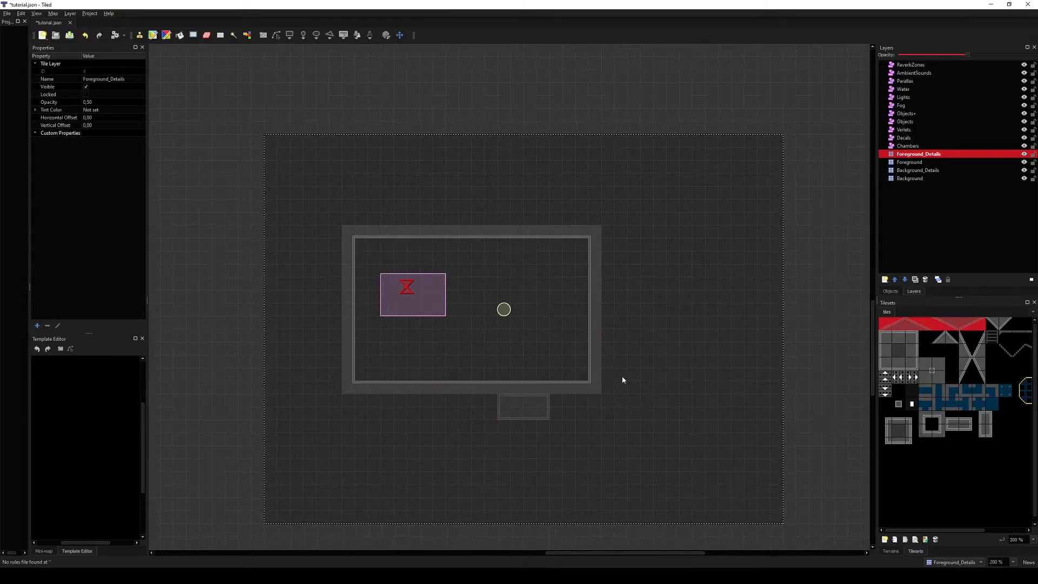
Step: Paint a wall shape inside the chamber on the Background layer and extend it with more strokes
left_click(933, 172)
left_click(926, 178)
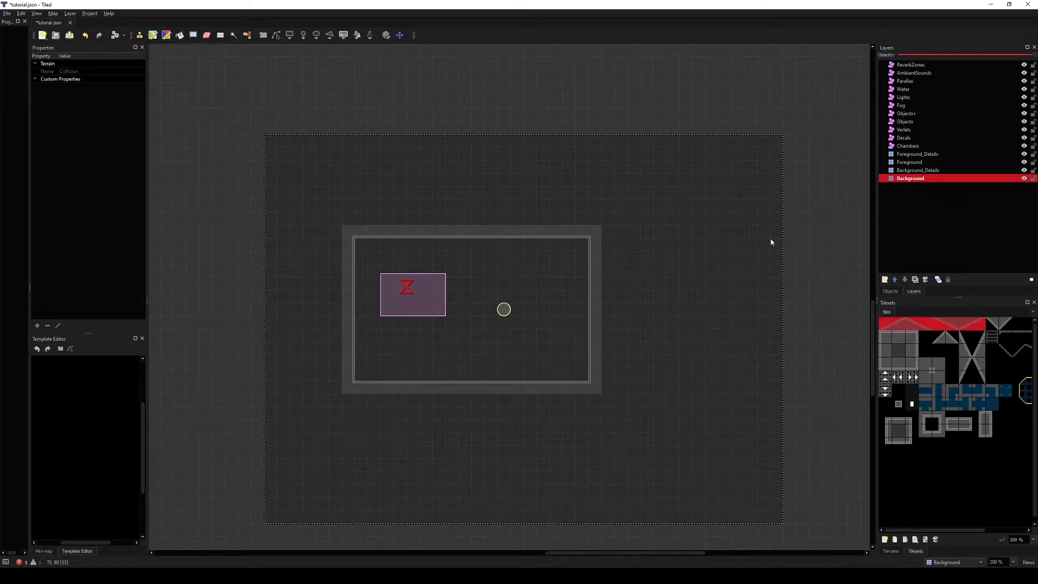
middle_click_drag(458, 282, 721, 267)
middle_click_drag(630, 294, 483, 315)
left_click_drag(595, 313, 627, 345)
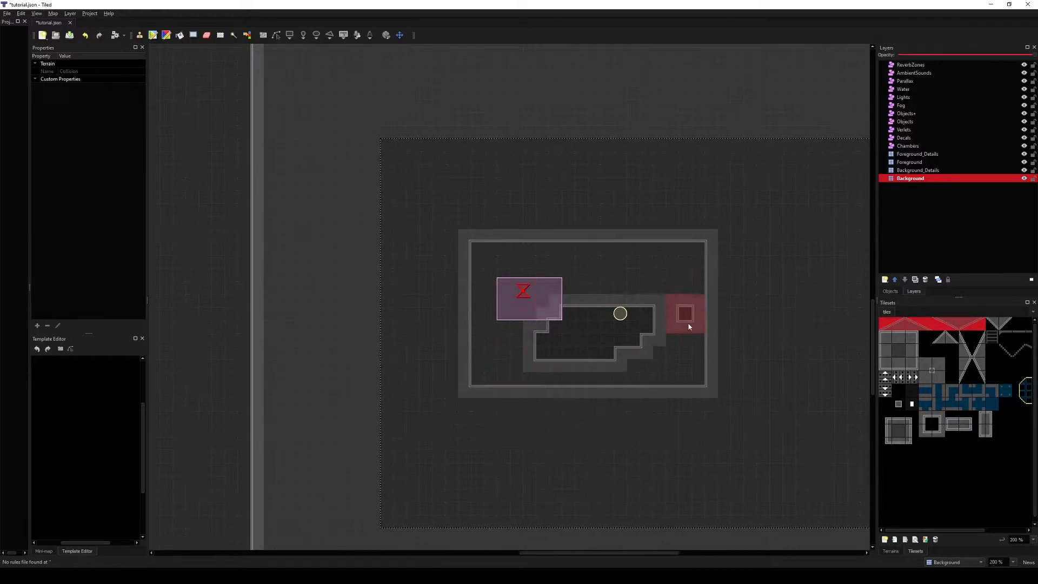
middle_click_drag(698, 335, 625, 326)
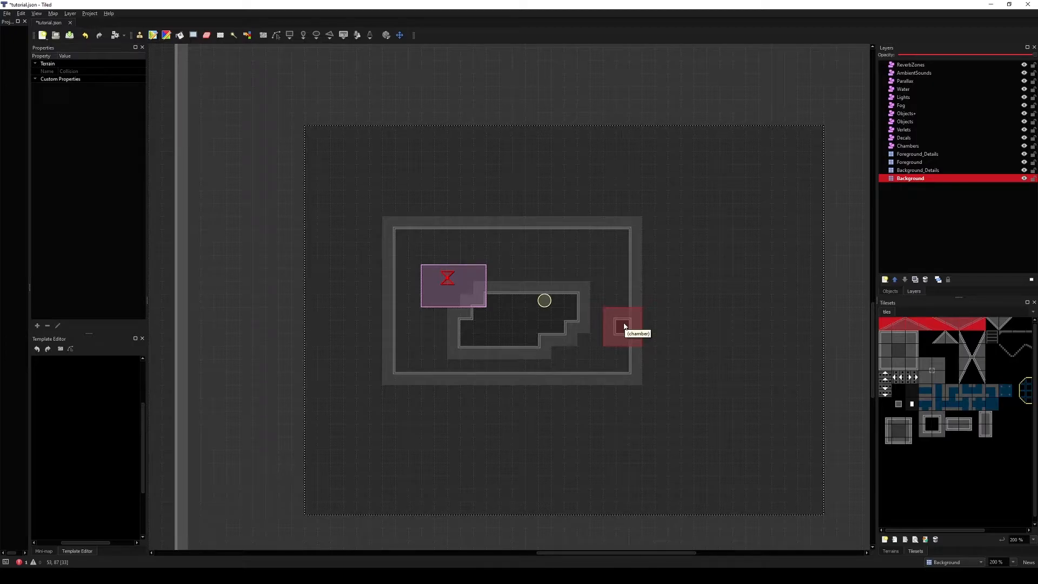
mouse_move(624, 326)
left_mouse_down()
mouse_move(595, 305)
mouse_move(430, 341)
mouse_move(743, 331)
left_mouse_up()
Step: Paint Overlay terrain on the Background_Details layer, undo it and reselect the Foreground layer
left_click(930, 170)
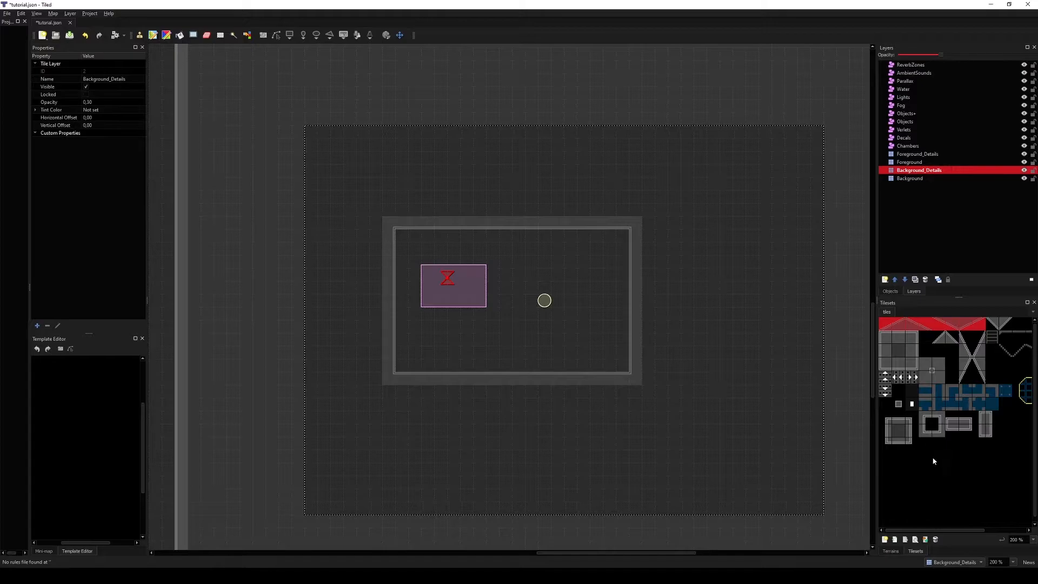
left_click(898, 551)
left_click(897, 332)
left_click_drag(566, 327, 665, 299)
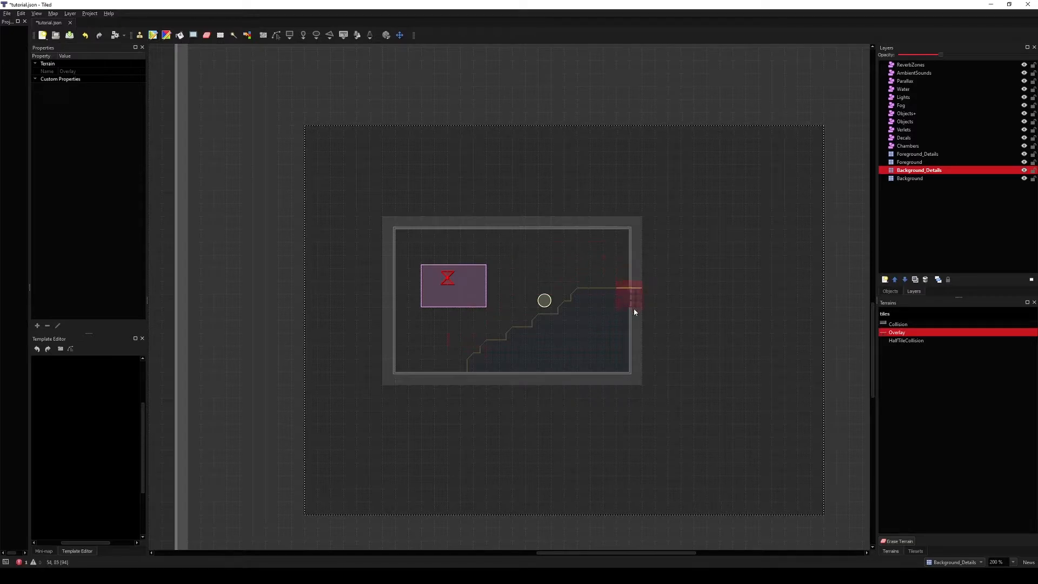
right_click(611, 243)
key("ctrl+z")
left_click(917, 164)
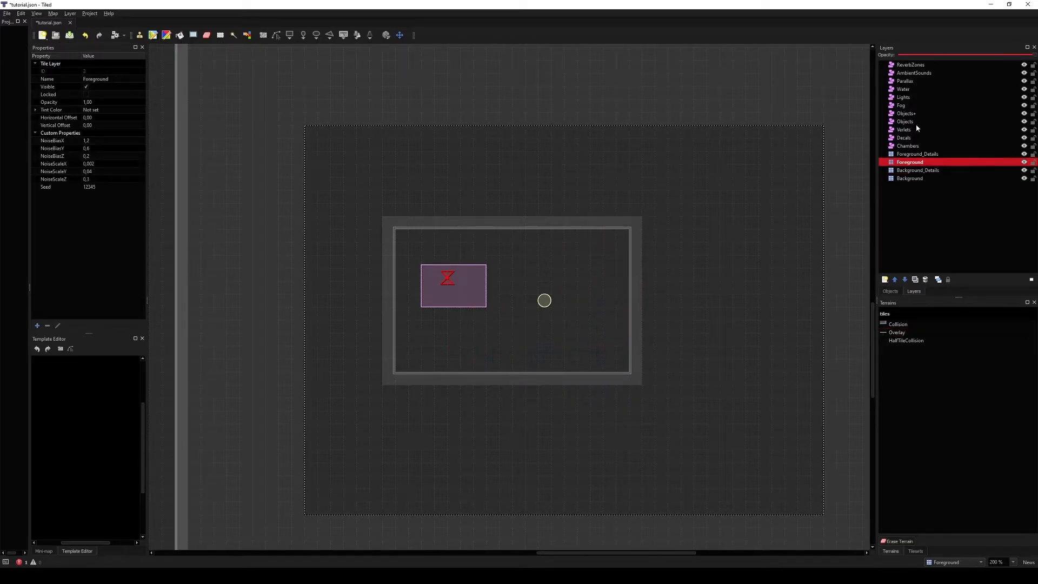
Step: Select the Objects, ReverbZones, Chambers and Water layers to inspect their layer properties
left_click(913, 121)
left_click(772, 94)
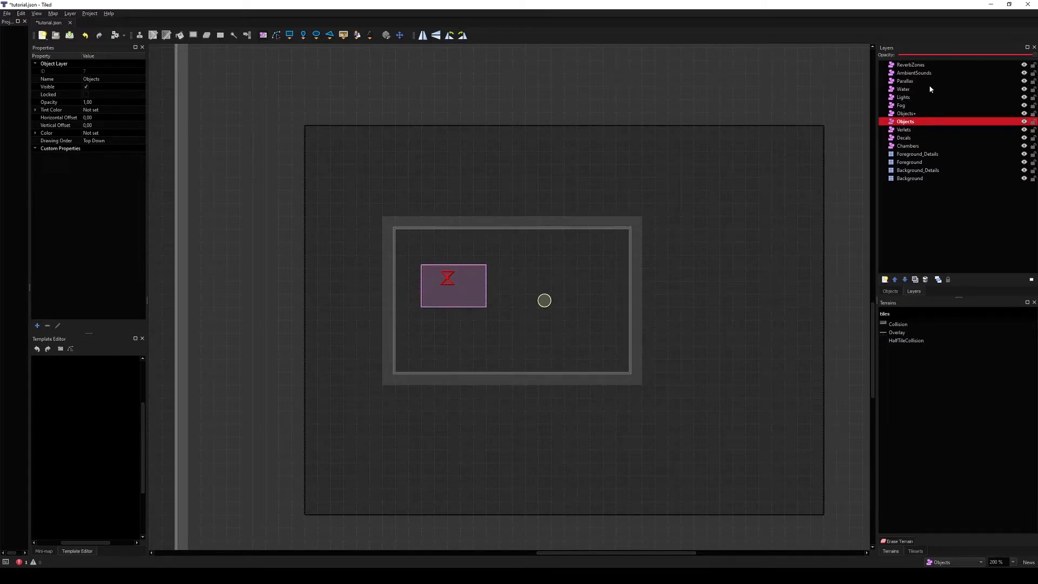
left_click(921, 66)
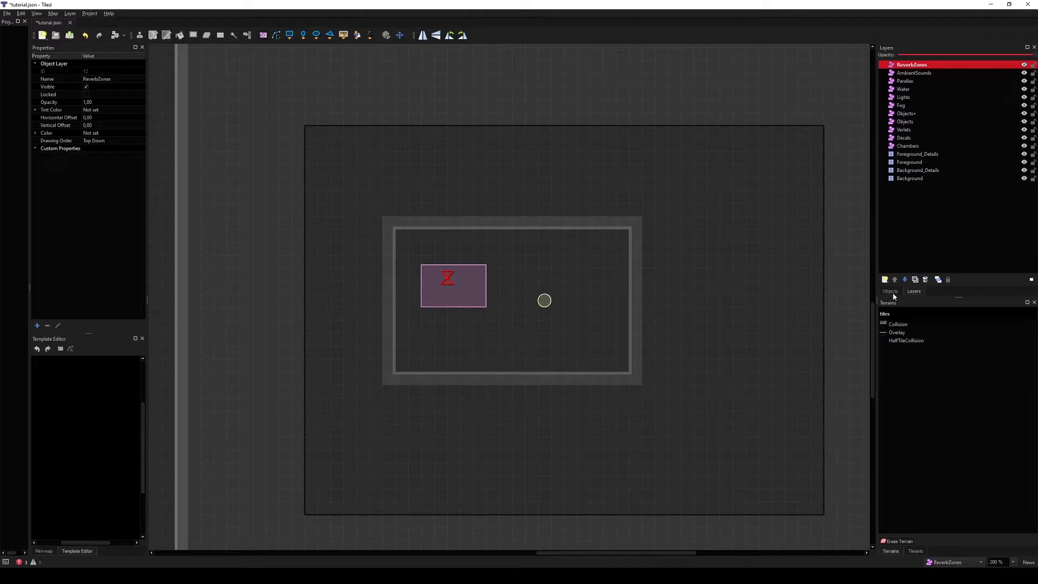
left_click(938, 209)
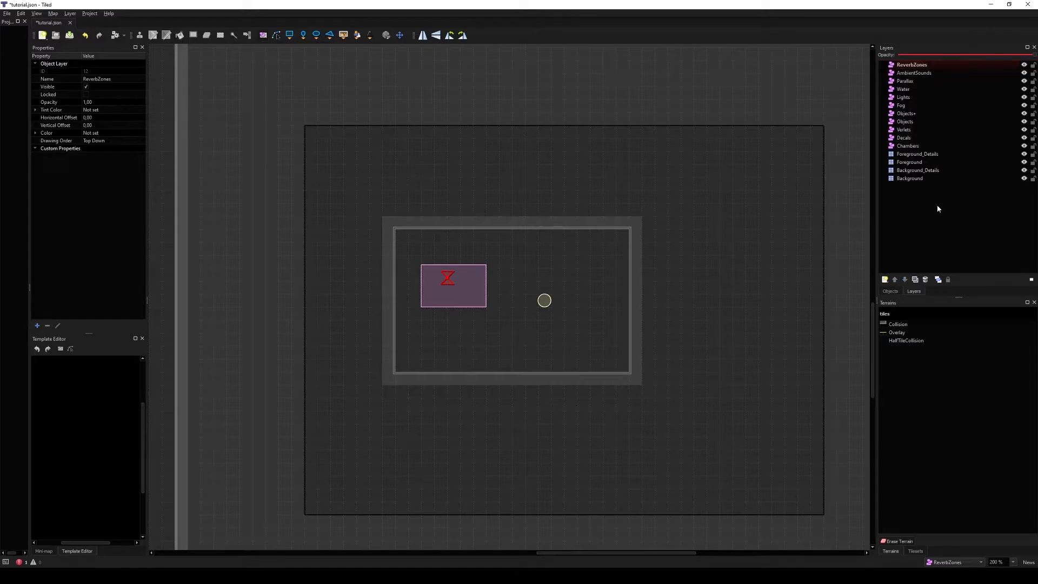
left_click(917, 122)
left_click(916, 139)
left_click(917, 145)
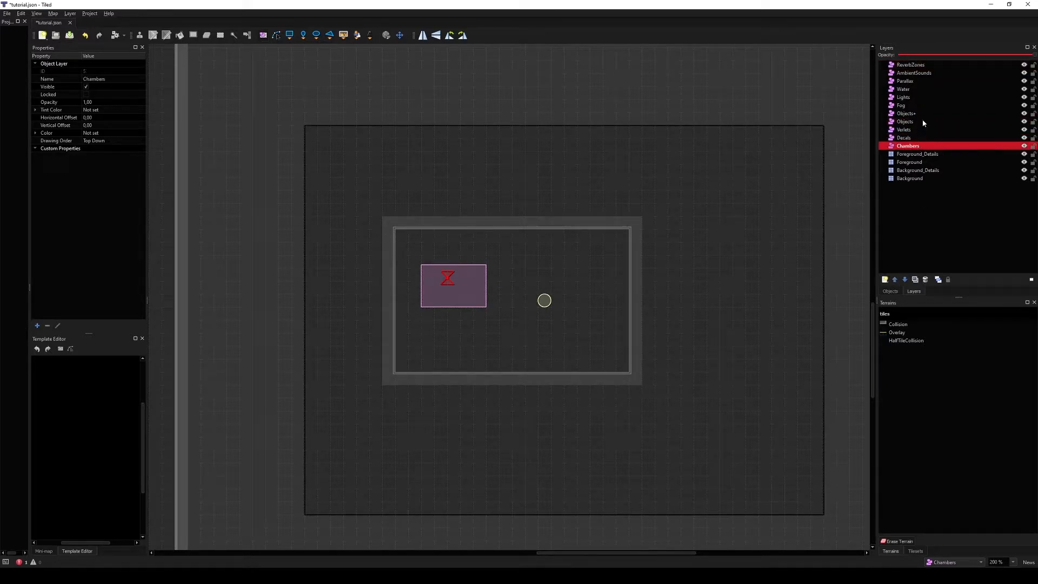
left_click(926, 90)
middle_click_drag(810, 177, 767, 197)
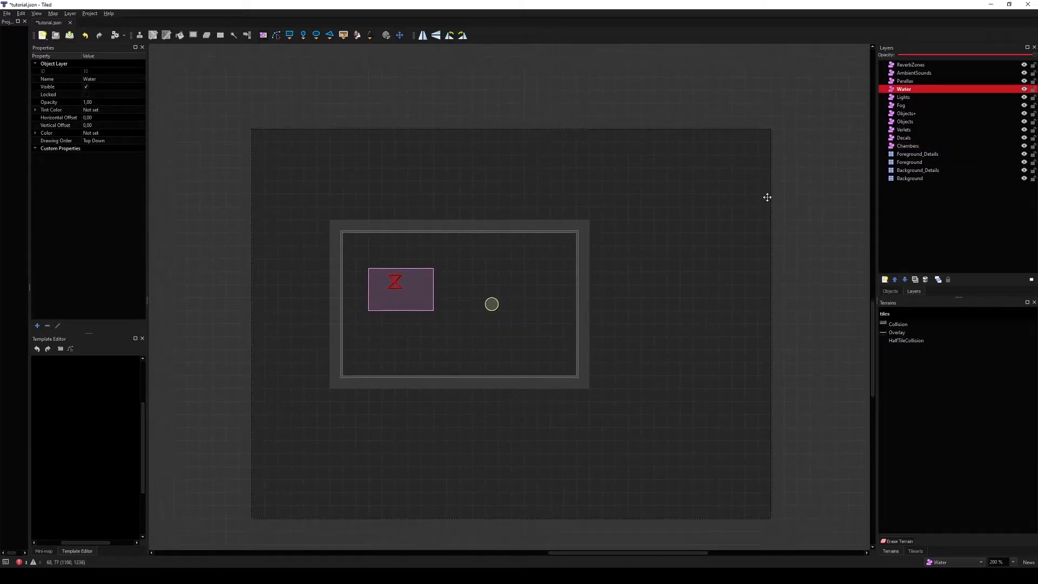
Step: Select the chamber object to inspect its type property, then reselect the Objects and Chambers layers
left_click(626, 229)
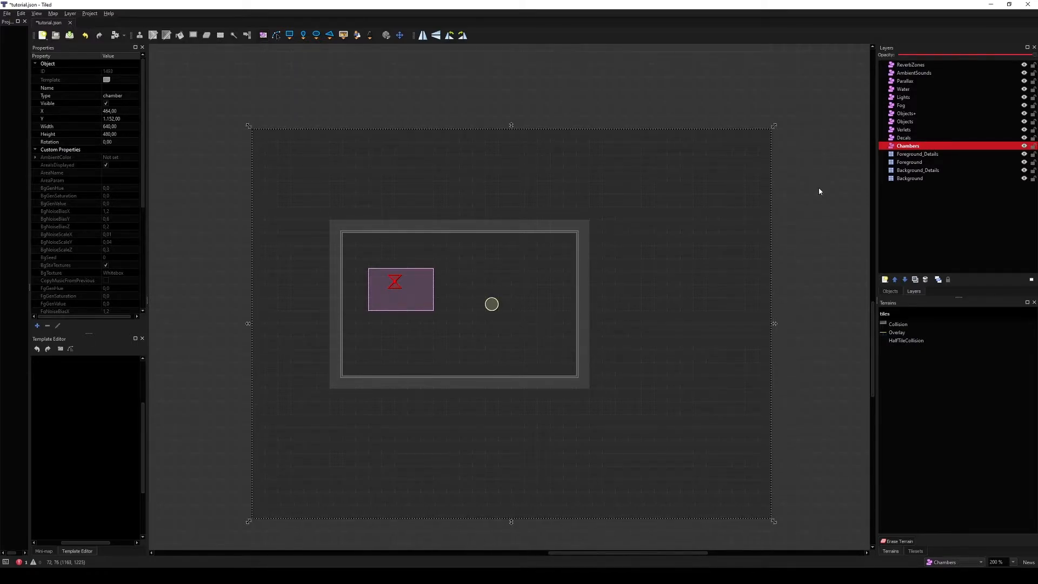
left_click(55, 95)
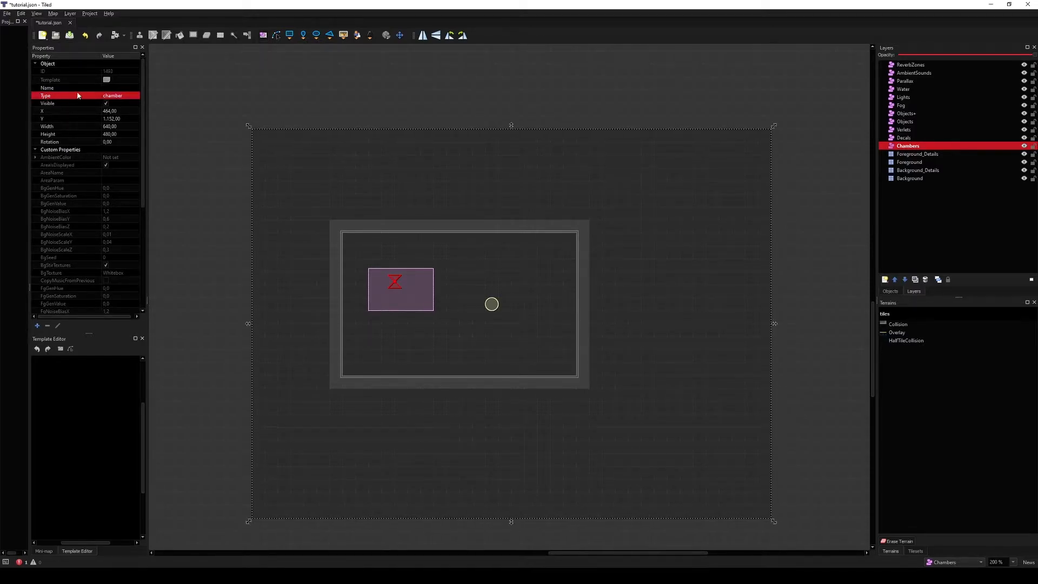
left_click(113, 97)
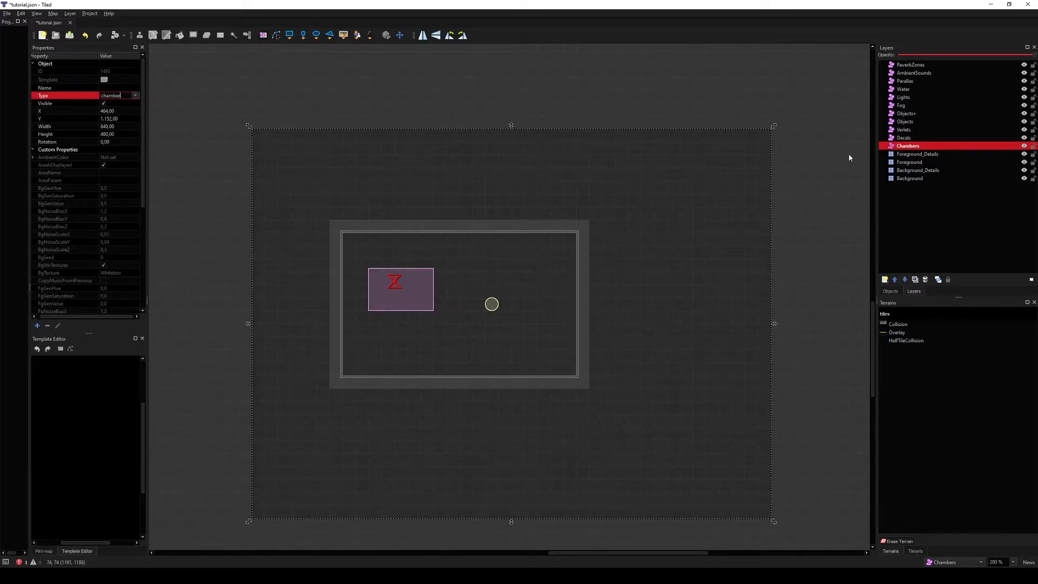
left_click(917, 146)
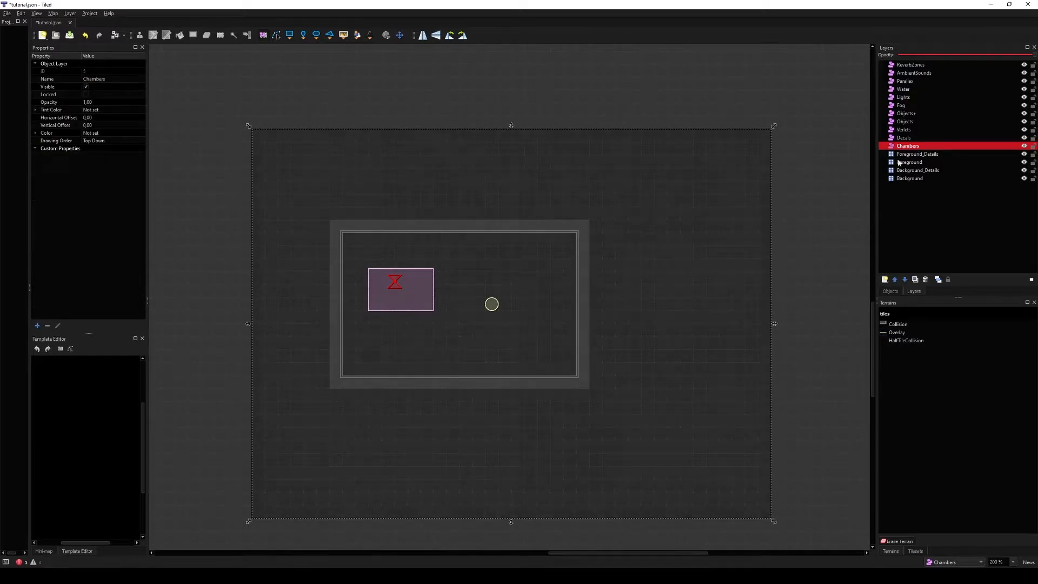
left_click(913, 122)
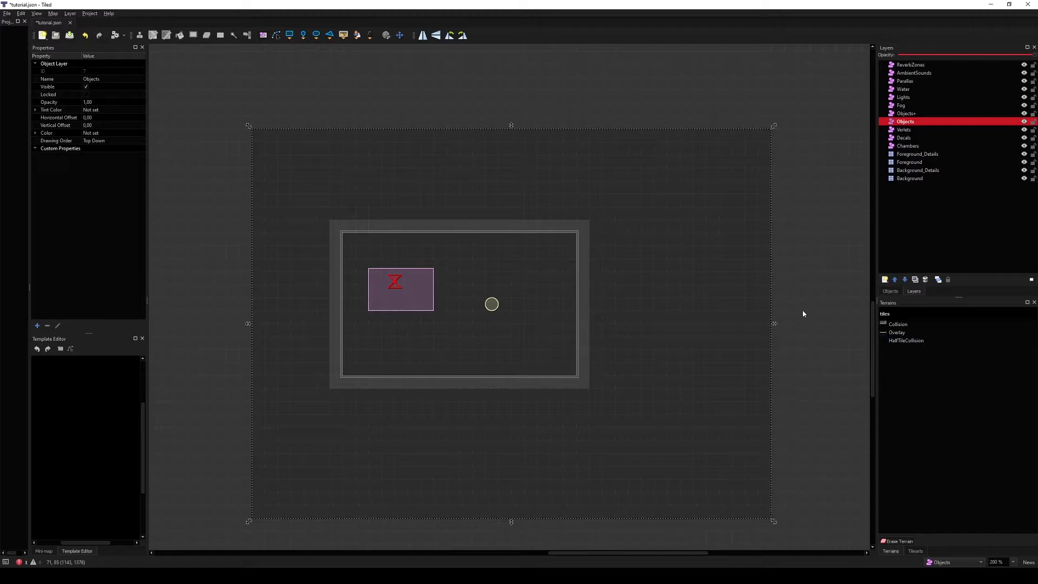
left_click(941, 144)
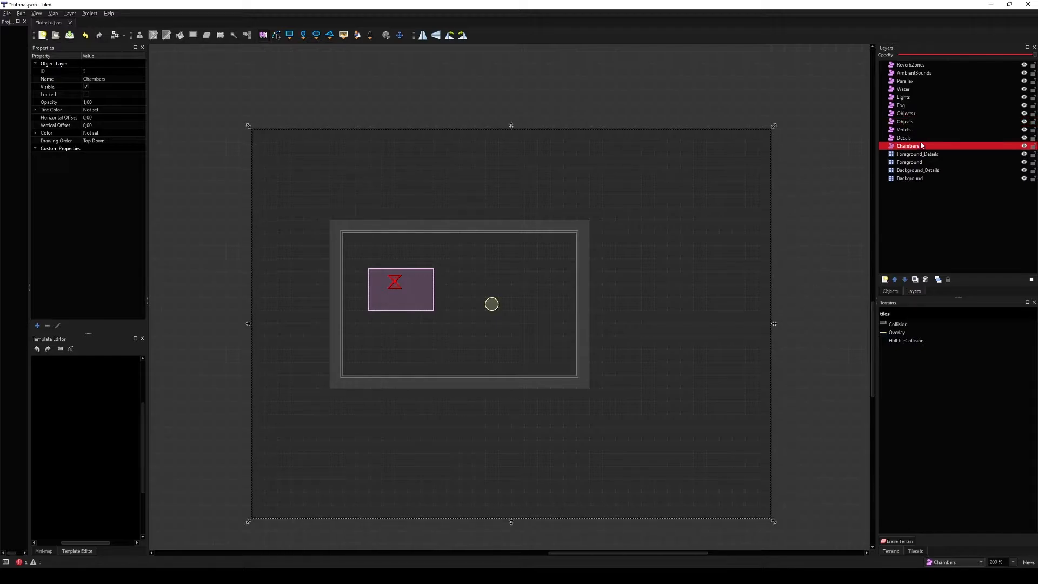
Step: Browse the objects list, then cut the chamber object and paste it back into the Chambers layer
left_click(893, 292)
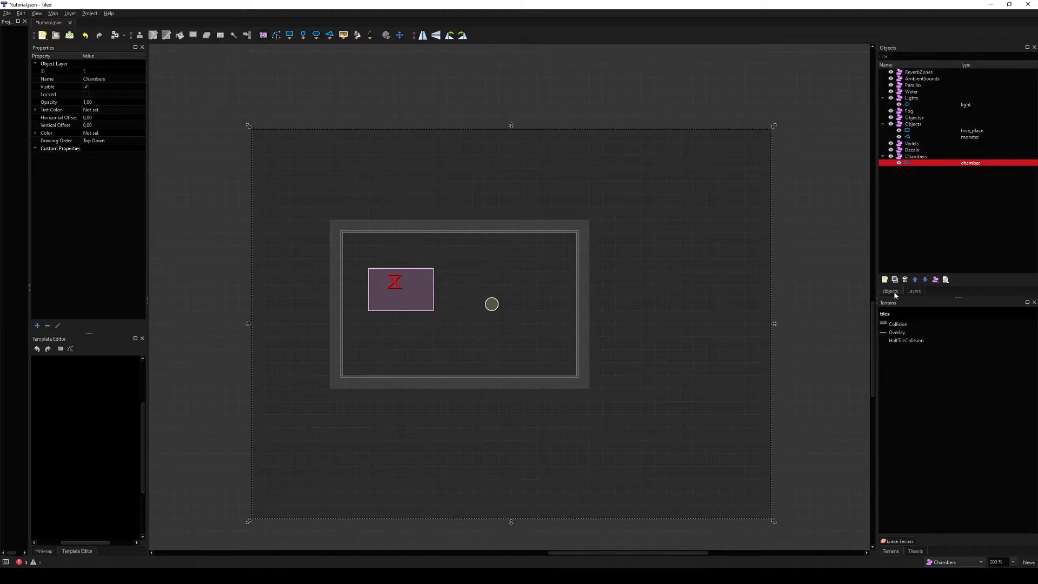
left_click(962, 106)
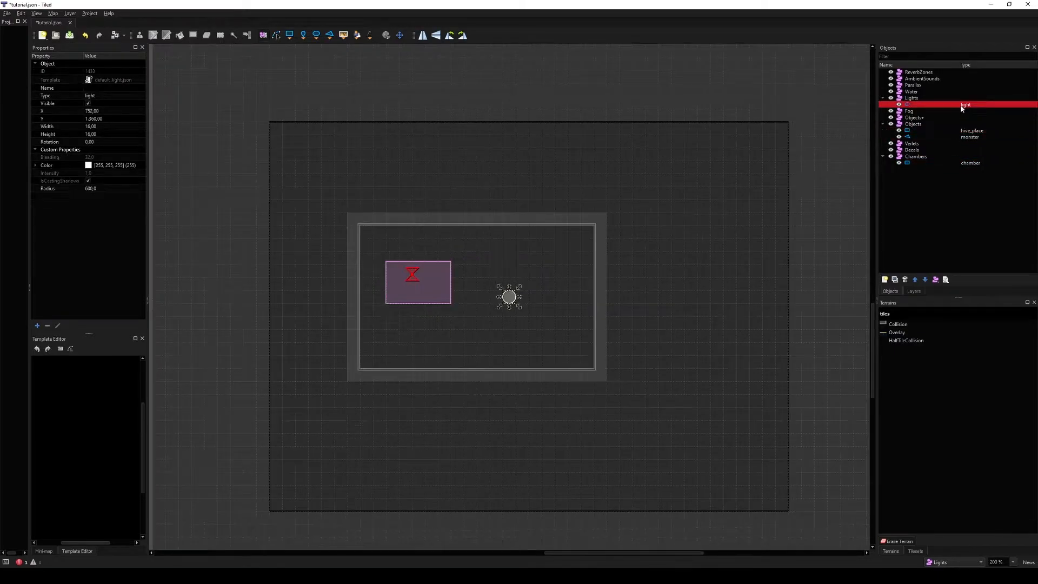
double_click(964, 137)
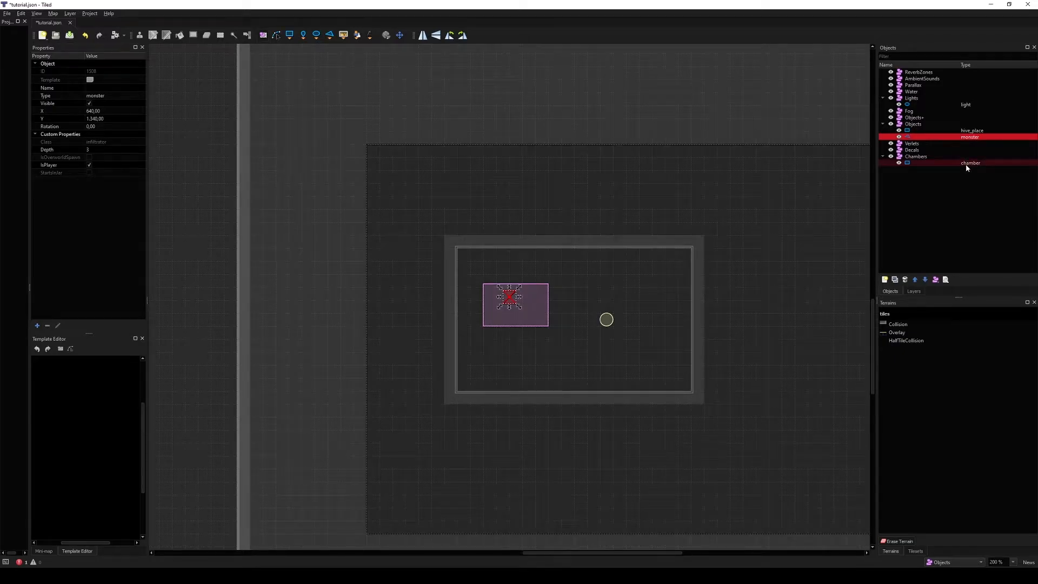
double_click(966, 164)
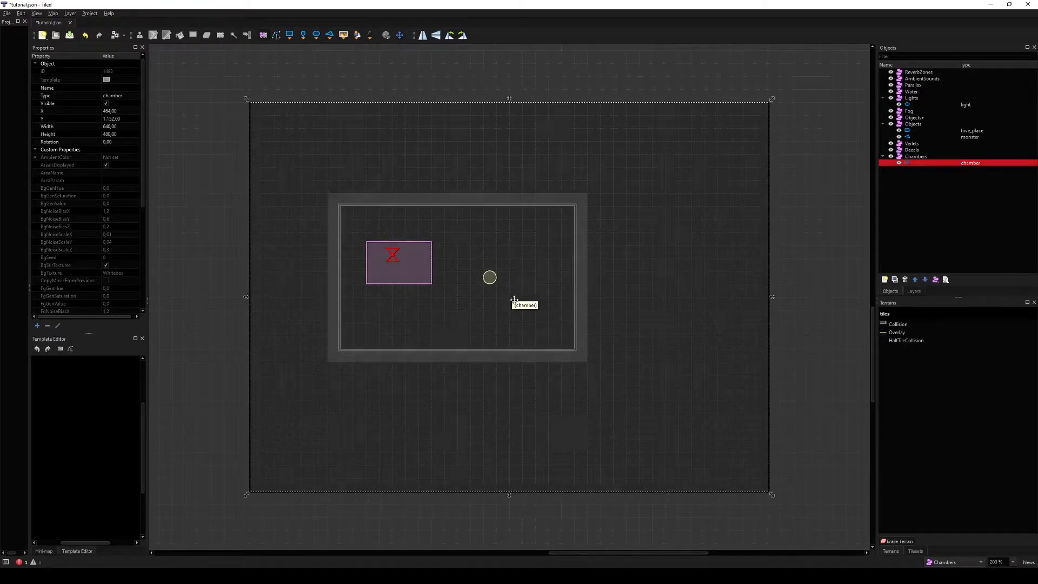
left_click(915, 157)
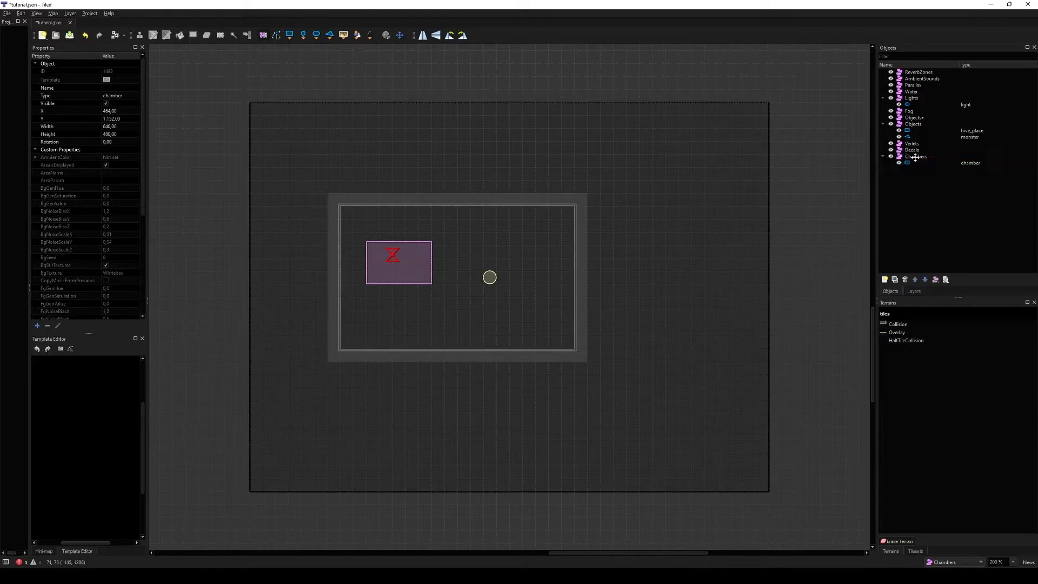
left_click(952, 163)
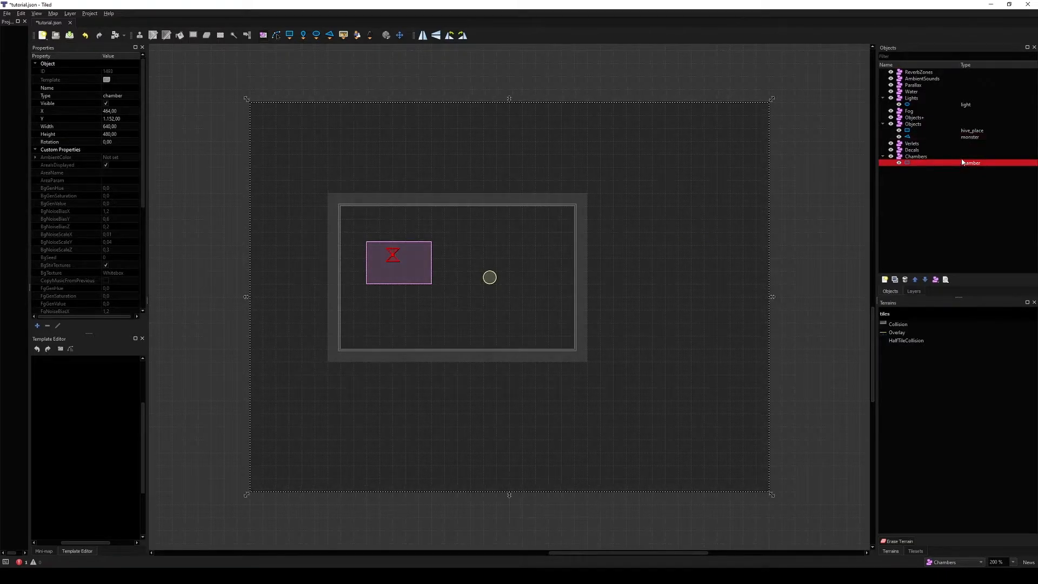
left_click(718, 263)
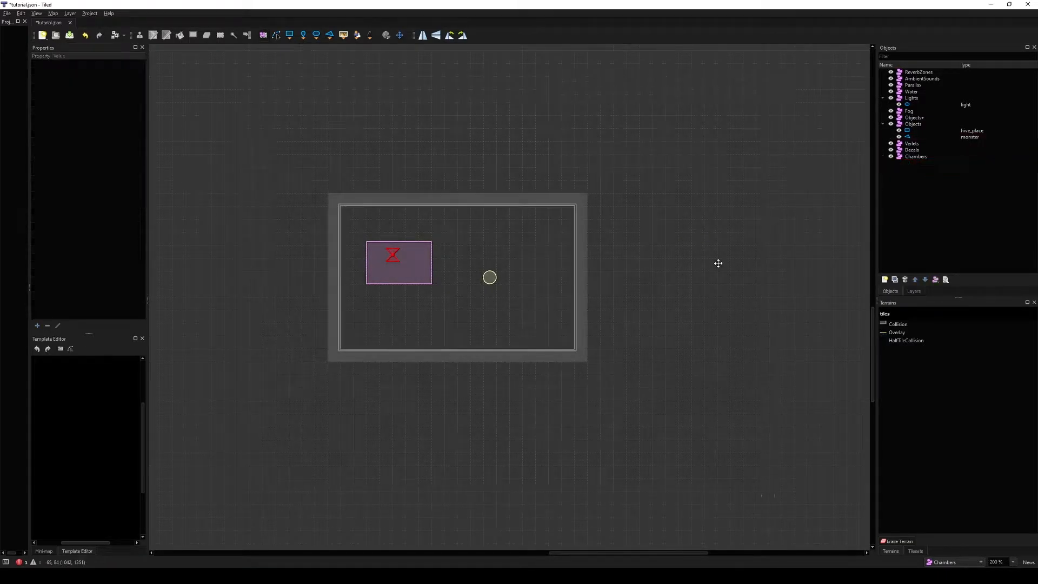
left_click(938, 156)
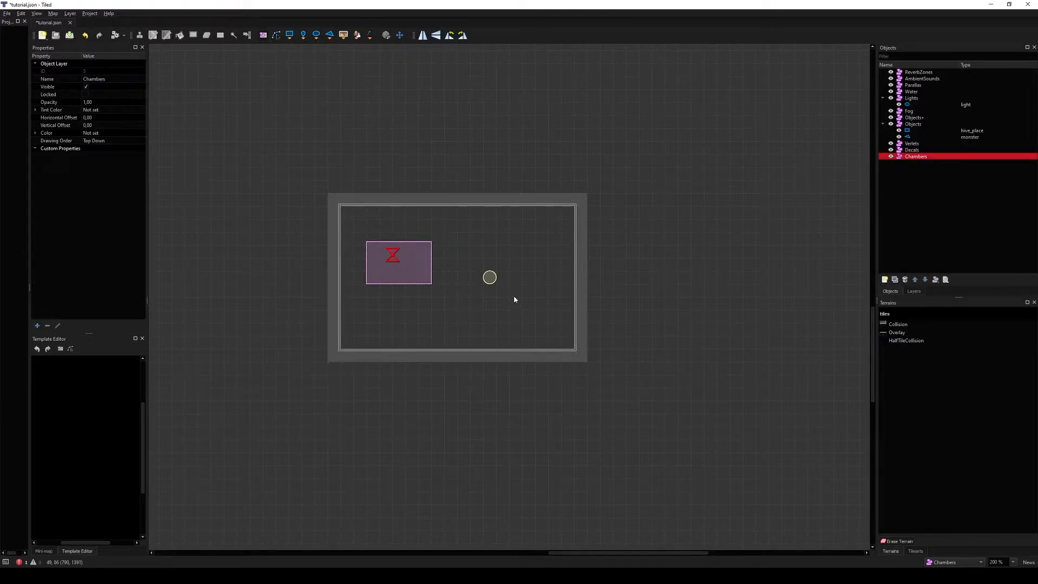
key("ctrl+v")
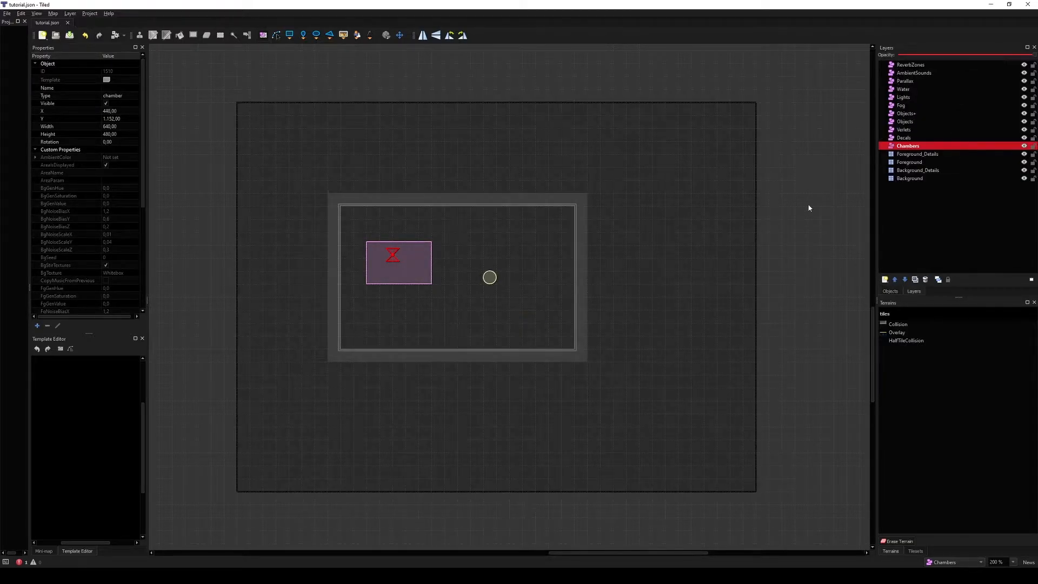
Step: Paint stepped Collision terrain walls on the Foreground layer along the chamber's upper-right and lower-left edges
left_click(916, 162)
left_click(898, 325)
left_click_drag(602, 248, 434, 184)
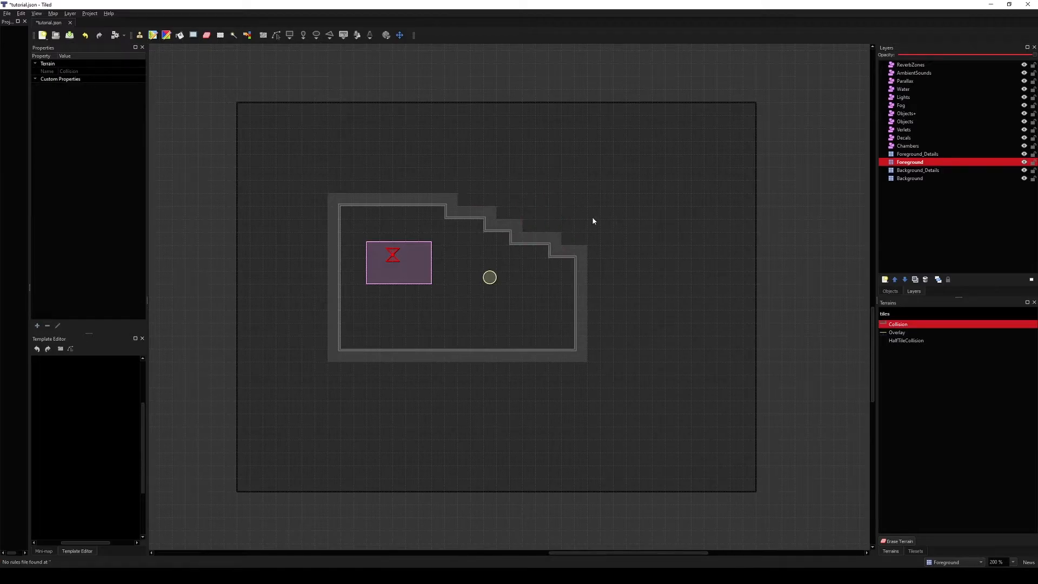
left_click_drag(303, 327, 282, 294)
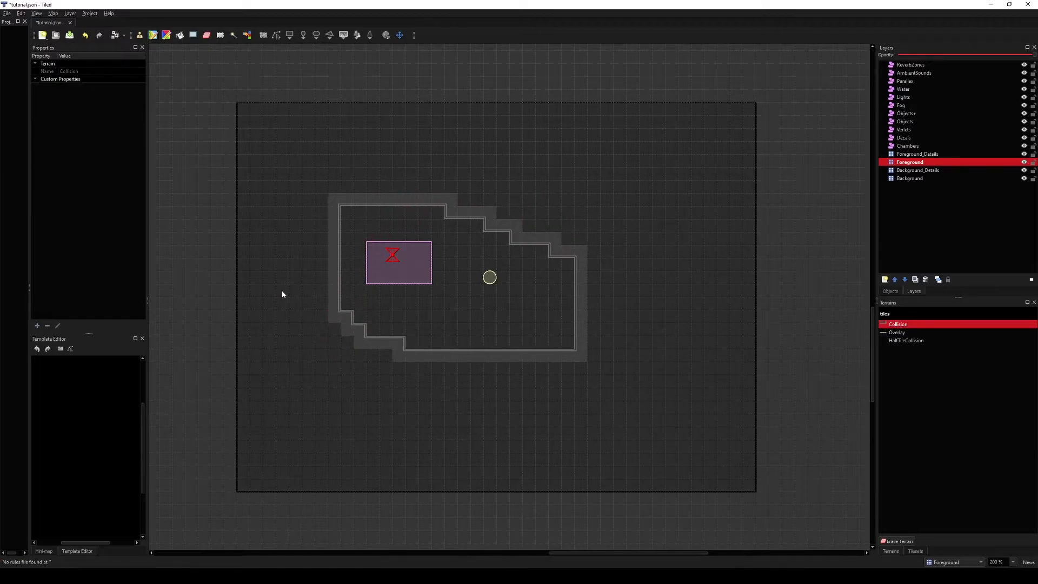
Step: Place slope tiles from the tileset along the stepped walls to turn them into diagonal slopes
left_click(915, 550)
left_click(919, 327)
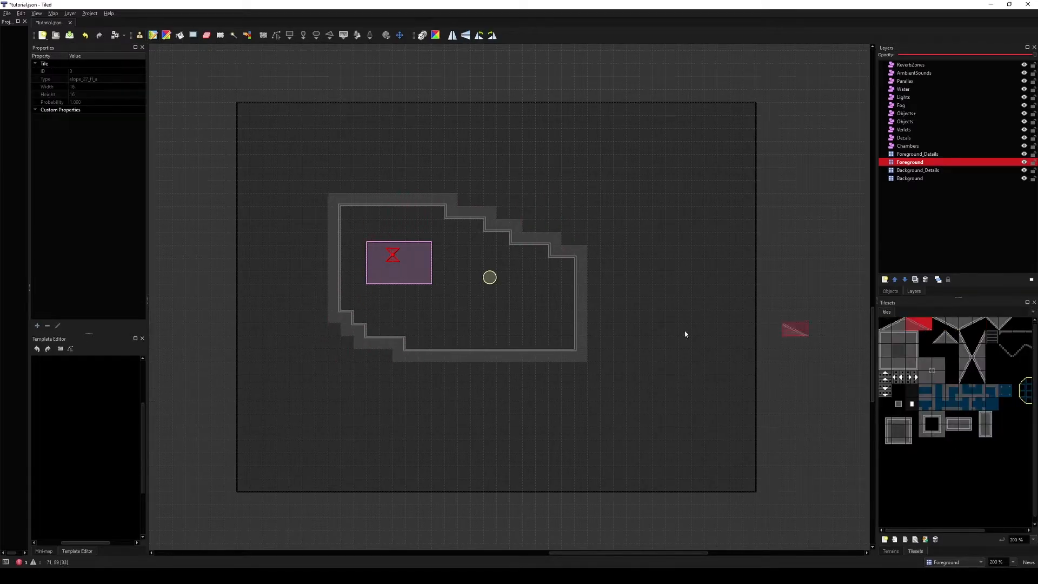
left_click(399, 344)
left_click_drag(939, 326, 965, 327)
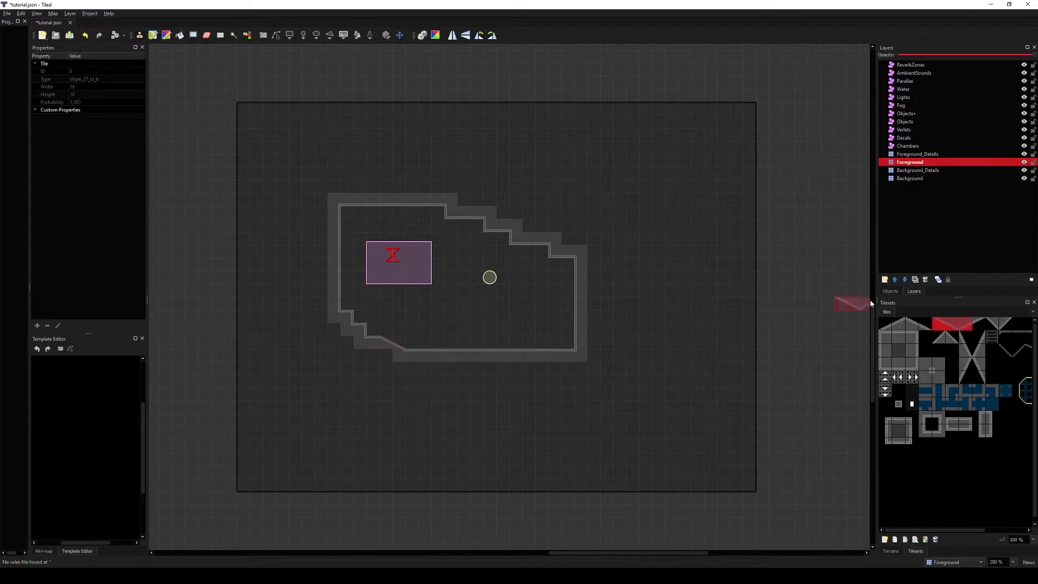
left_click_drag(508, 228, 567, 252)
left_click(951, 337)
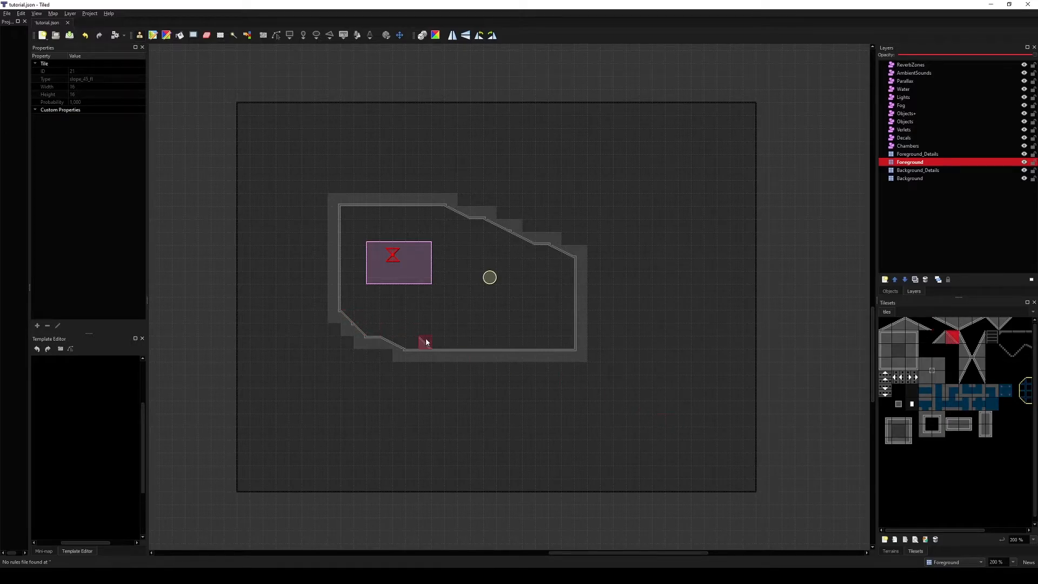
middle_click_drag(433, 333, 448, 350)
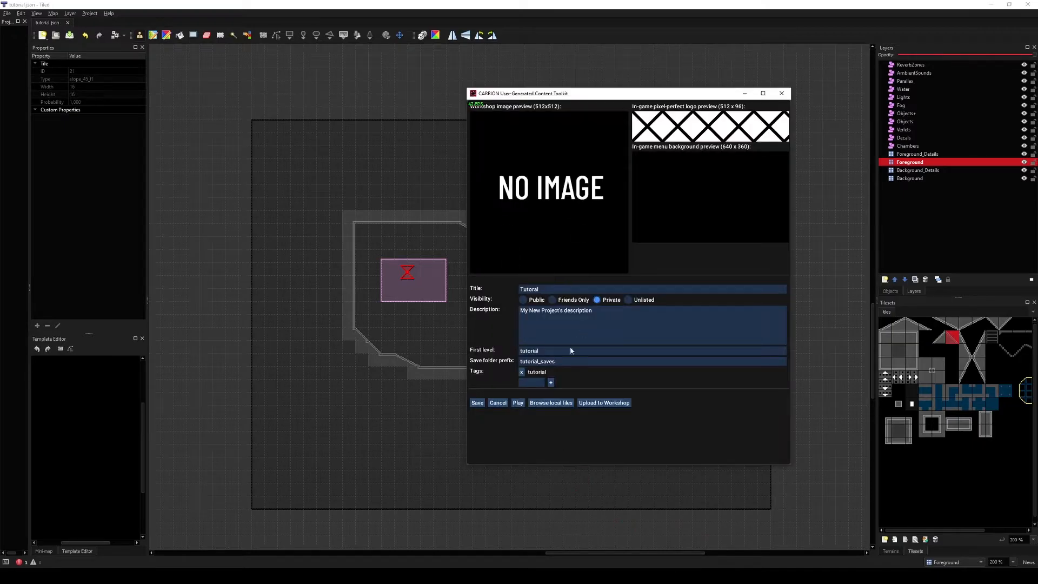
Step: Play the Tutorial level from the toolkit and move the creature around the chamber
left_click(517, 402)
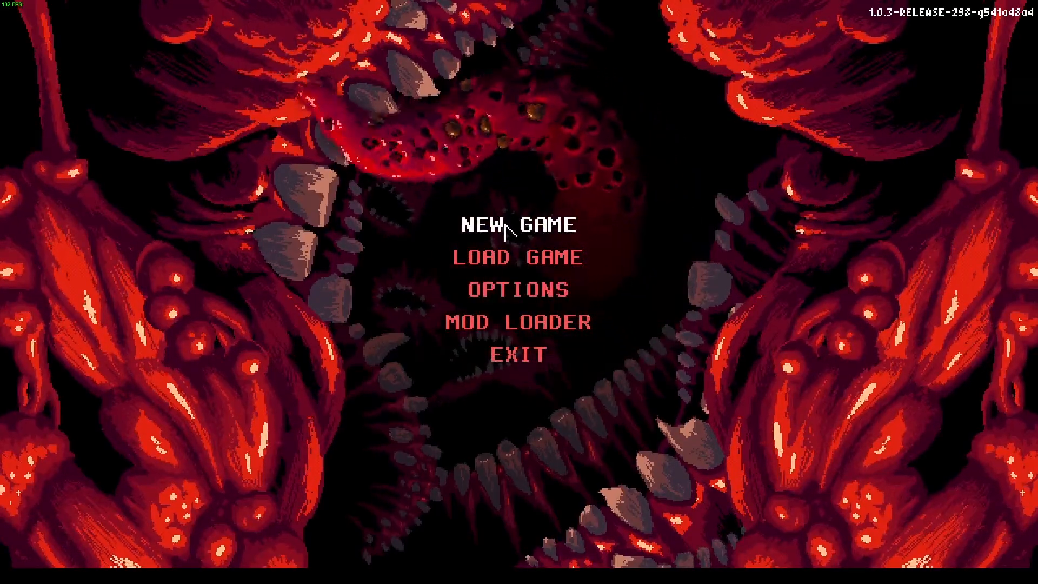
left_click(505, 227)
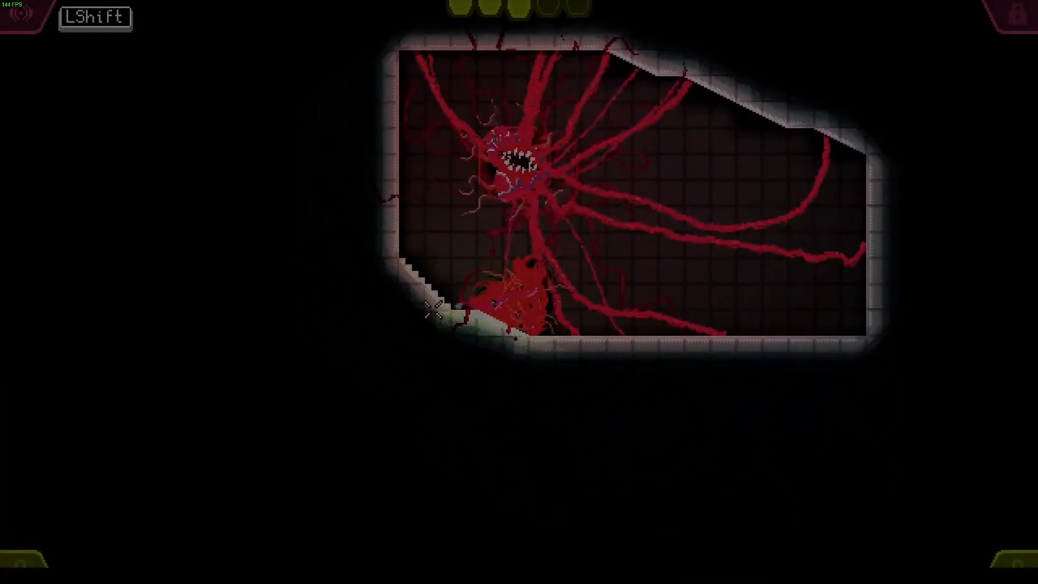
left_click_drag(593, 112, 454, 258)
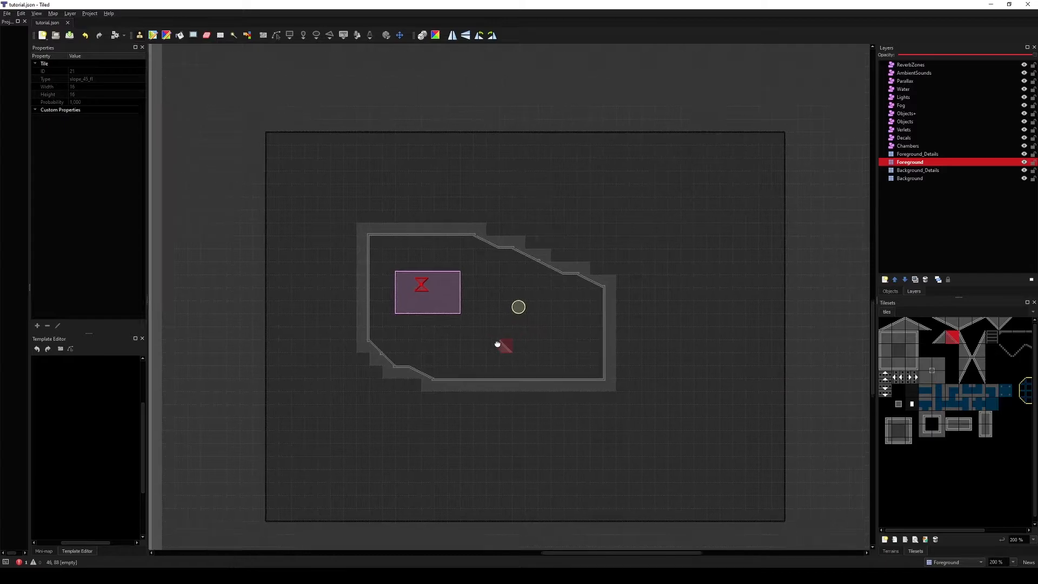
Step: Paint Overlay terrain along the diagonal walls on the Foreground_Details layer, then switch to Background_Details
scroll(503, 348, "up", 1, "ctrl")
left_click(929, 155)
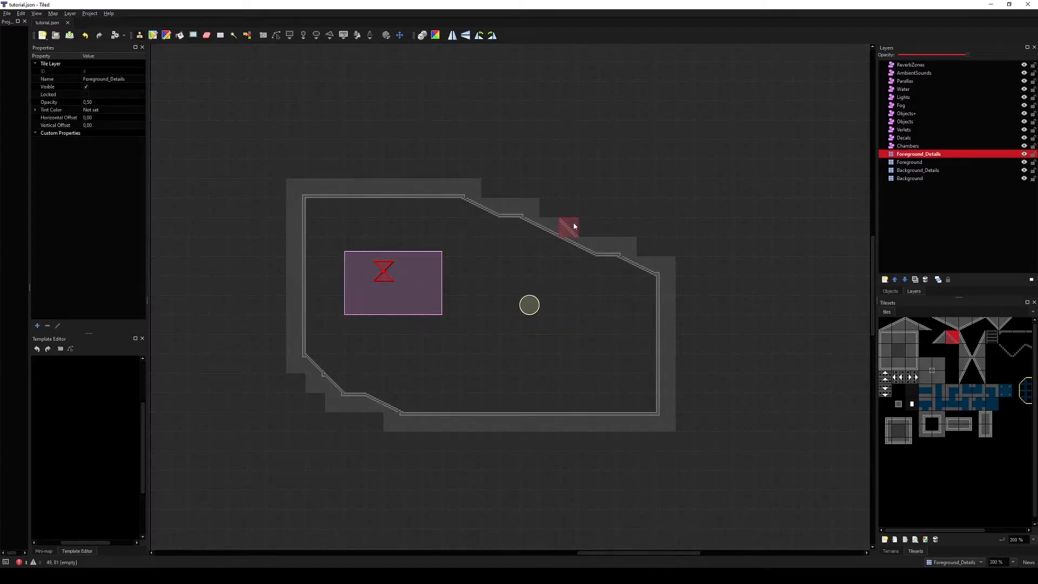
scroll(574, 226, "down", 1, "ctrl")
left_click(890, 550)
left_click(897, 332)
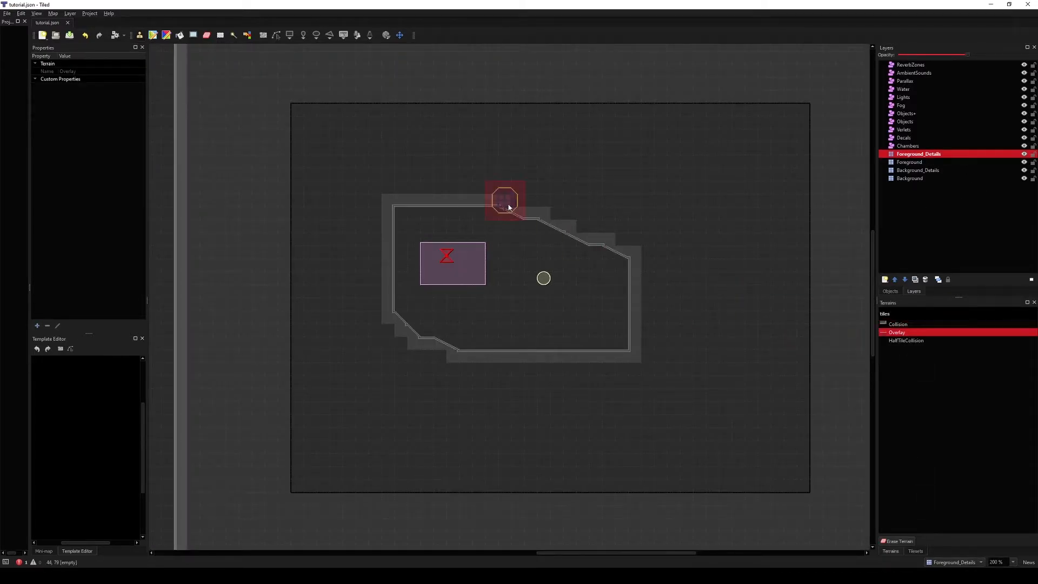
left_click(927, 171)
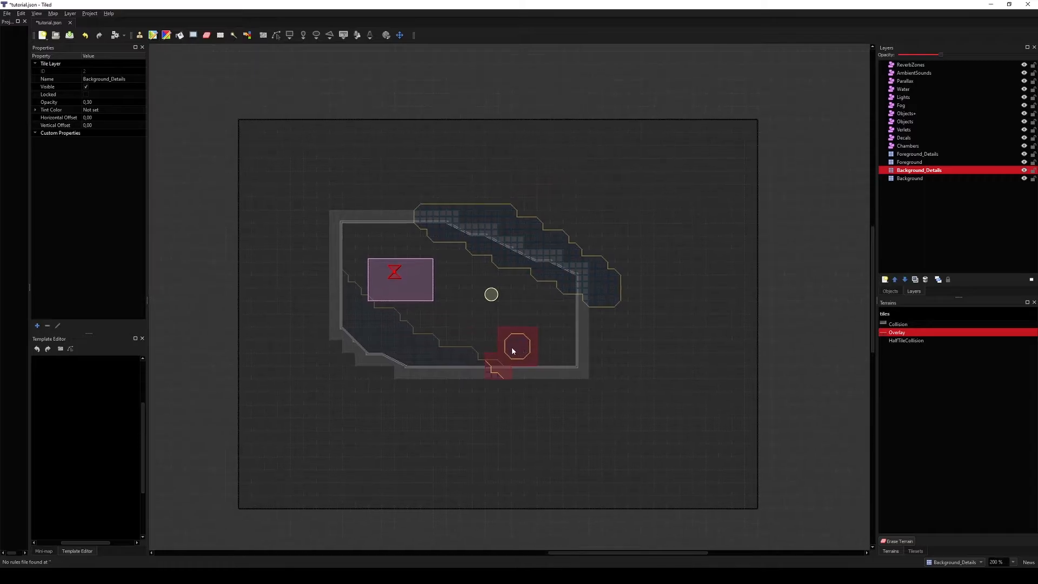
Step: Reload the level in the game and move the creature through the reshaped chamber
scroll(514, 349, "up", 1, "ctrl")
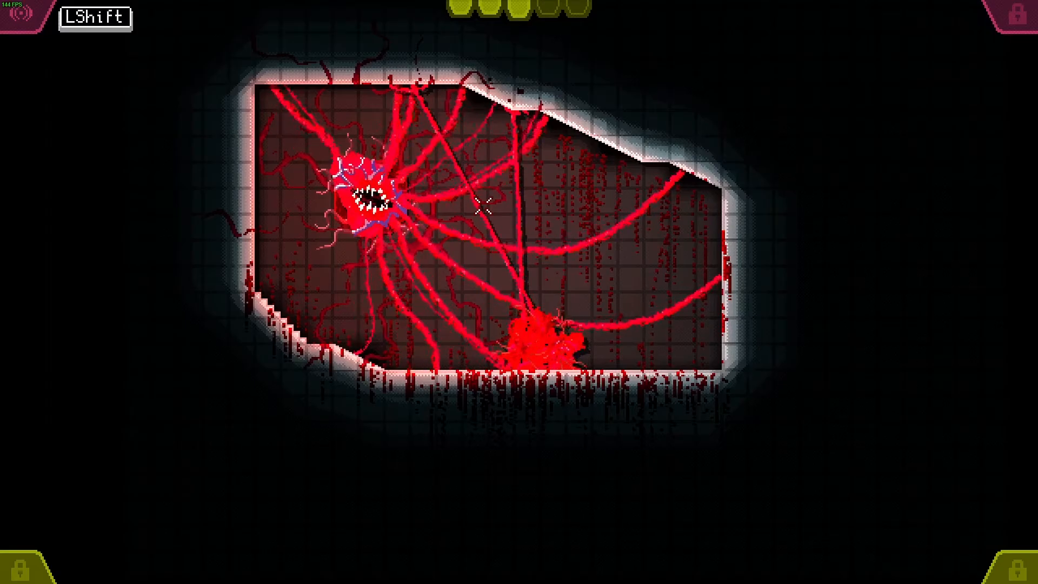
key("F2")
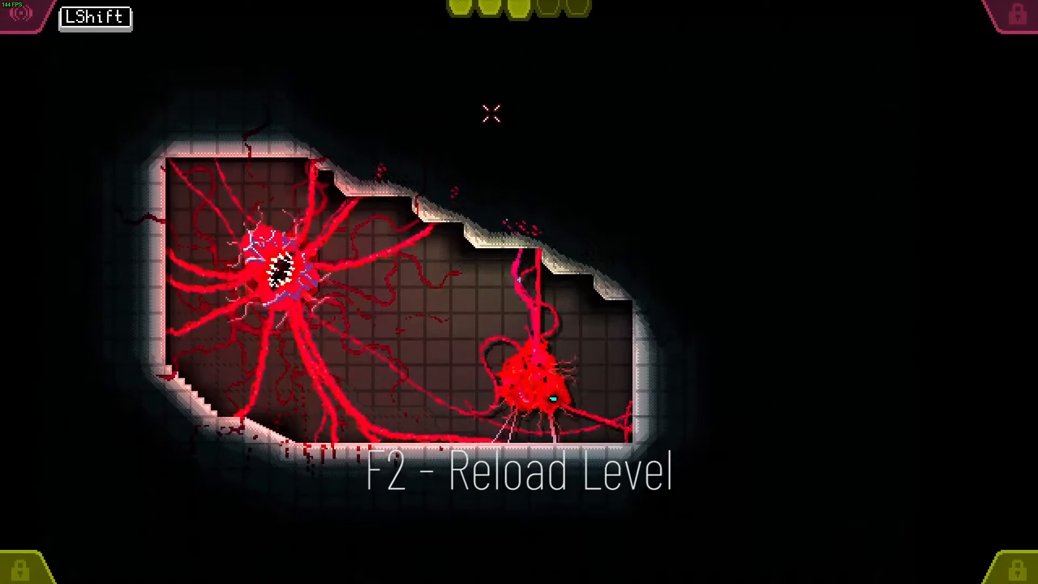
left_click_drag(491, 120, 556, 361)
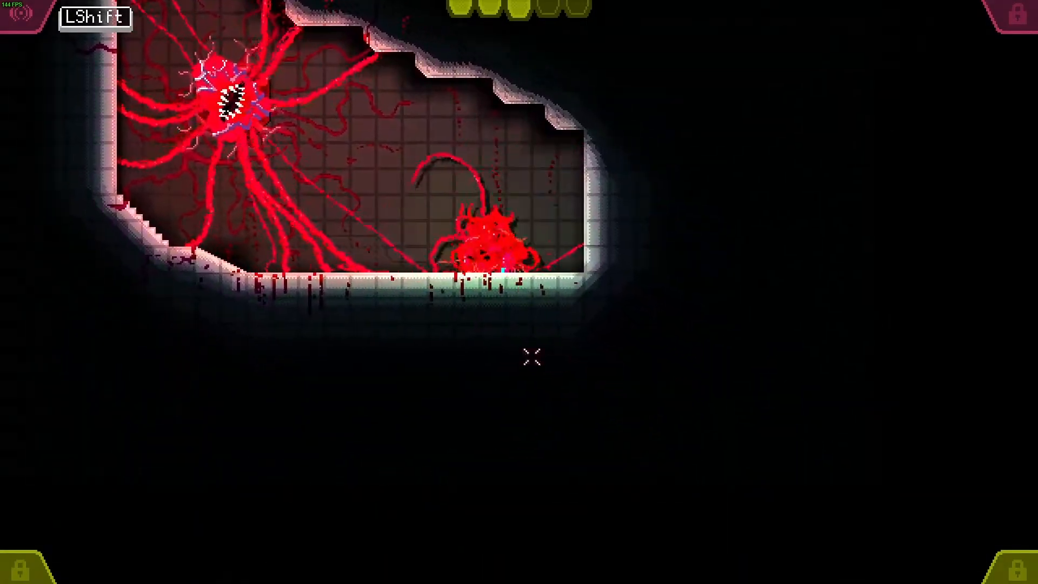
Step: Keep moving the creature around the reshaped chamber in the running game
right_click_drag(449, 274, 407, 311)
left_click_drag(374, 340, 586, 334)
right_click_drag(416, 271, 445, 265)
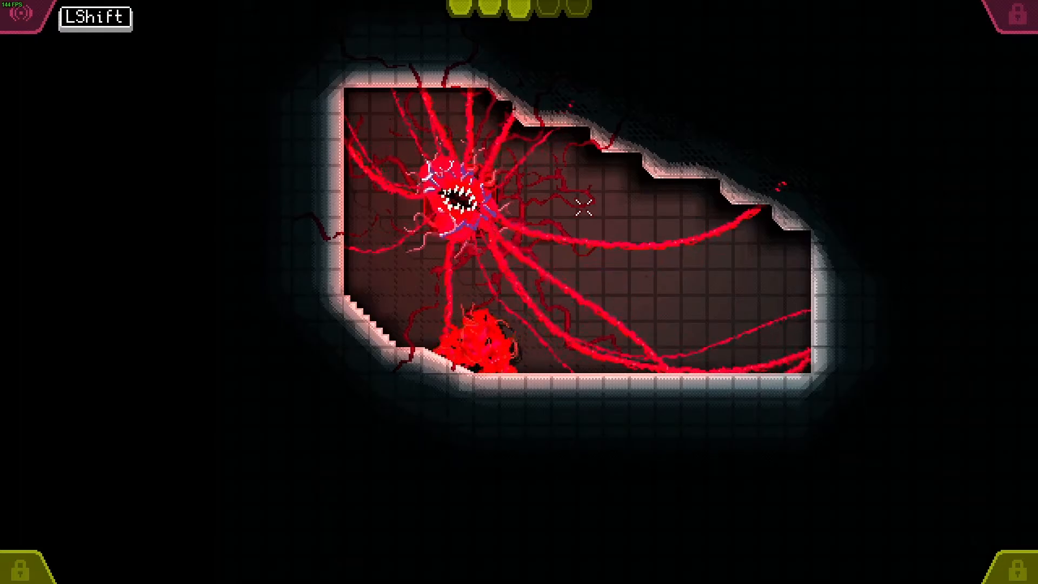
left_click_drag(588, 241, 488, 255)
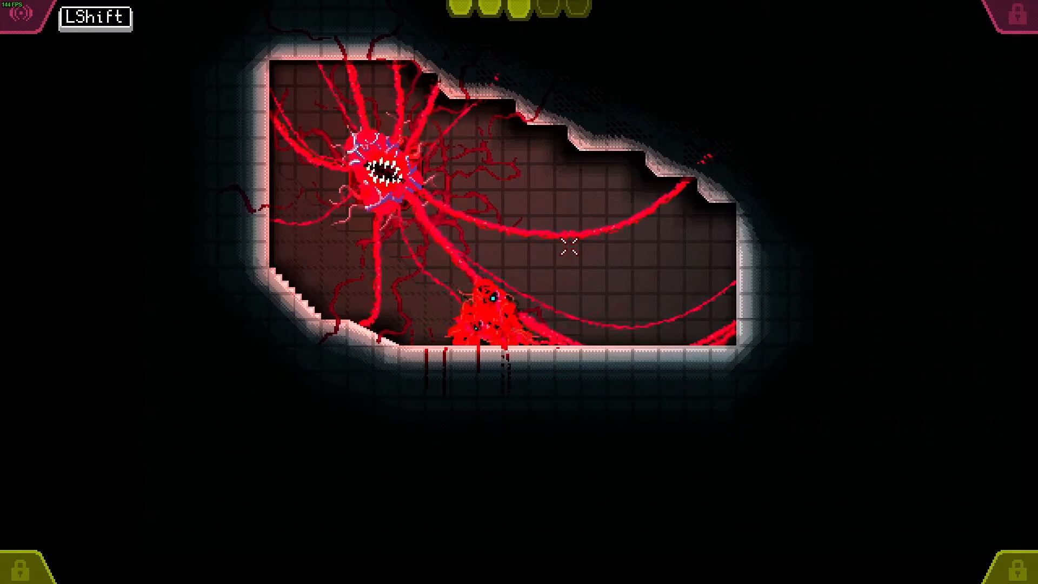
Step: Open the in-game console and run set_setting debug_hotkeys_enabled 1
key("grave")
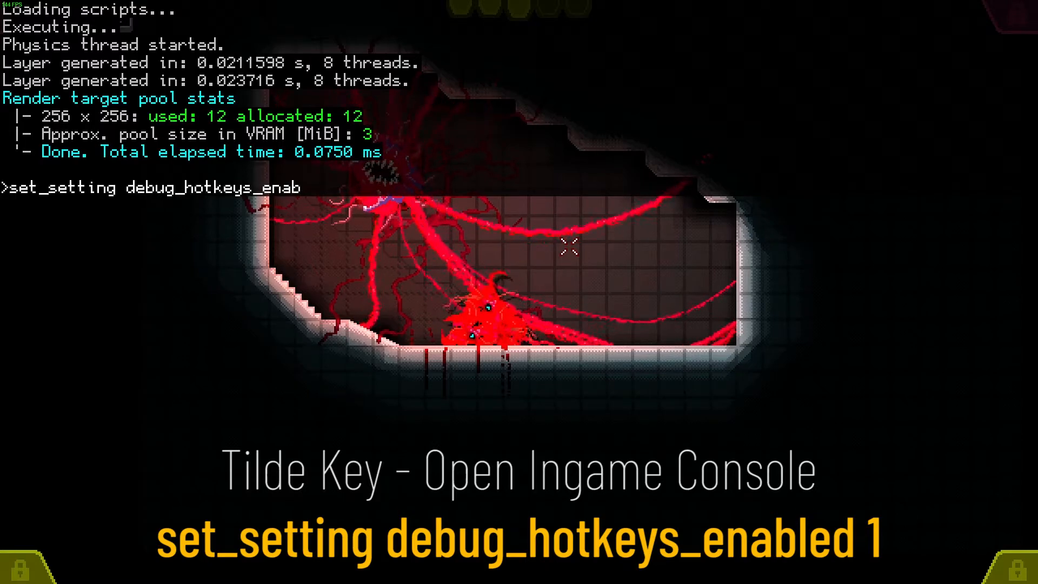
type("1")
key("Return")
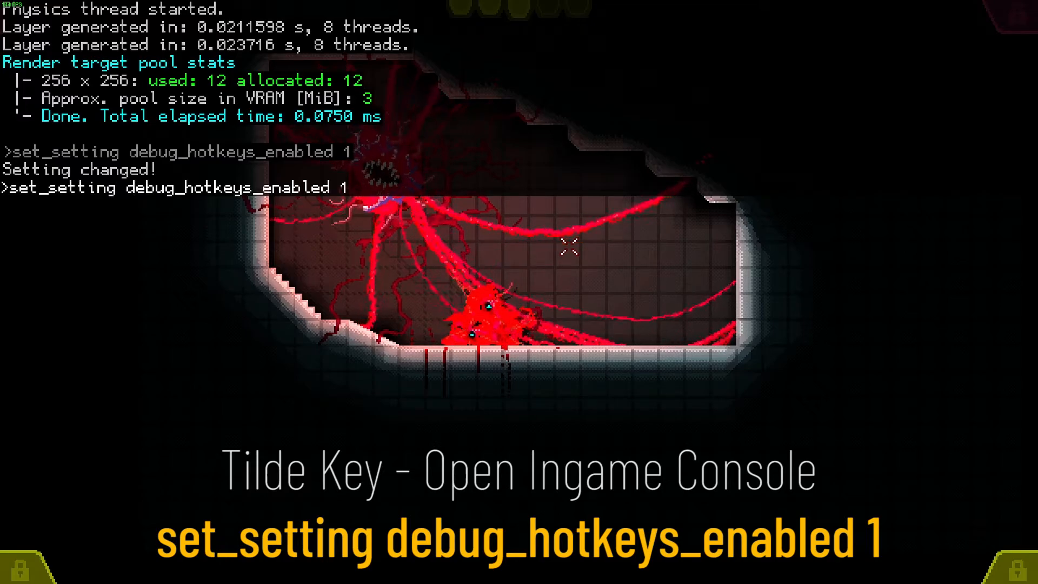
Step: Set debug_hotkeys_enabled to 0, then rerun the command with the value 1
type("0")
key("Return")
key("shift+grave")
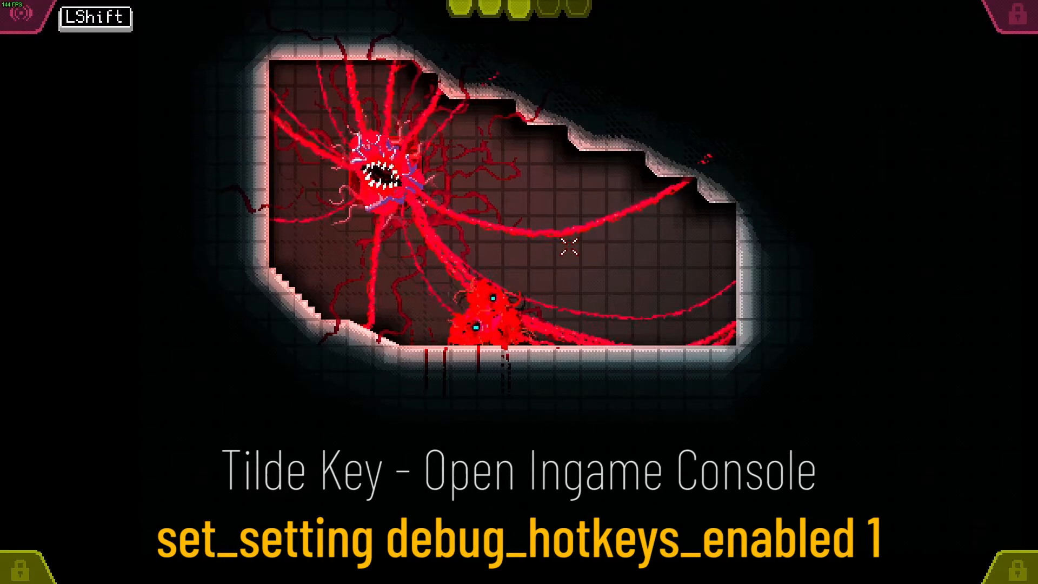
key("shift+grave")
key("Up")
key("BackSpace")
key("BackSpace")
type("1")
key("Return")
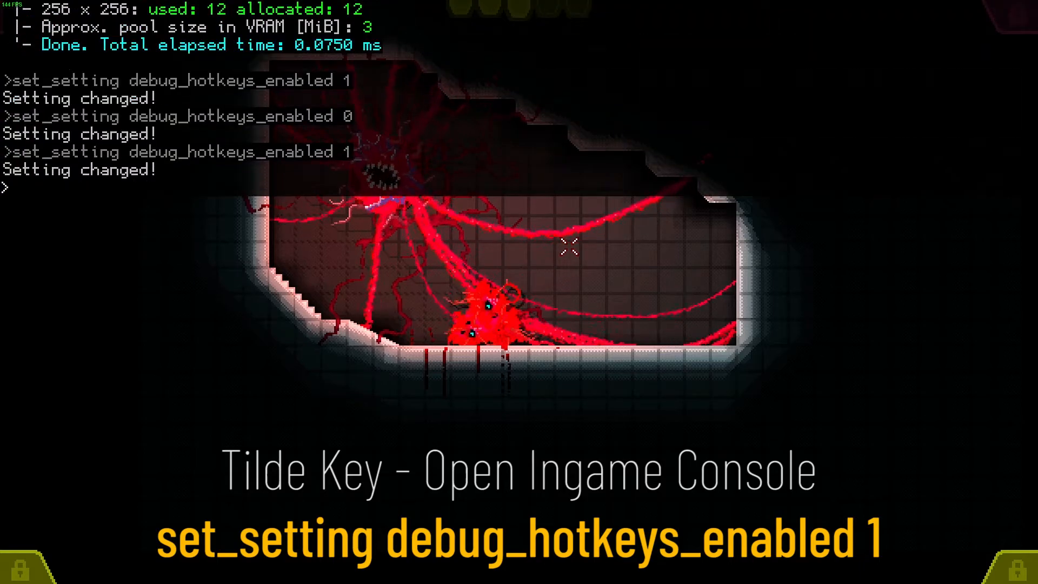
Step: Close the console and reload the level with the debug reload hotkey
key("shift+grave")
key("F5")
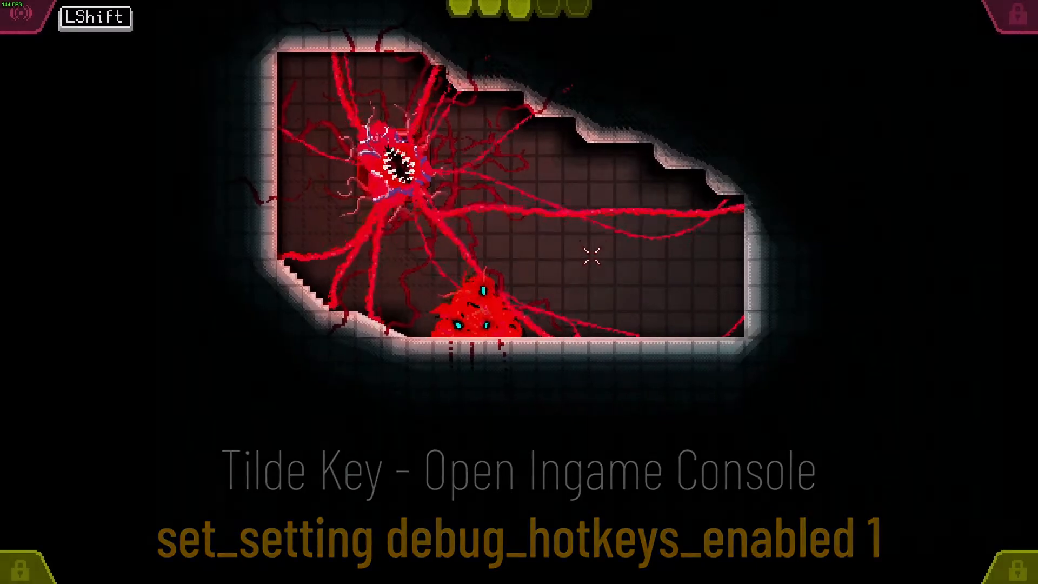
key("Escape")
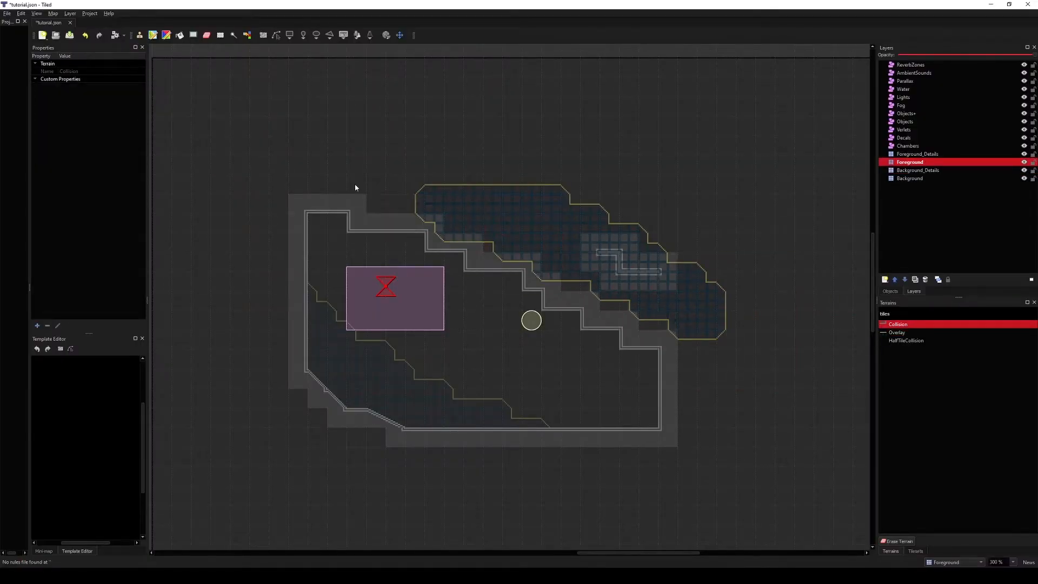
Step: Undo the last terrain edit in the map and select the Chambers layer
key("ctrl+z")
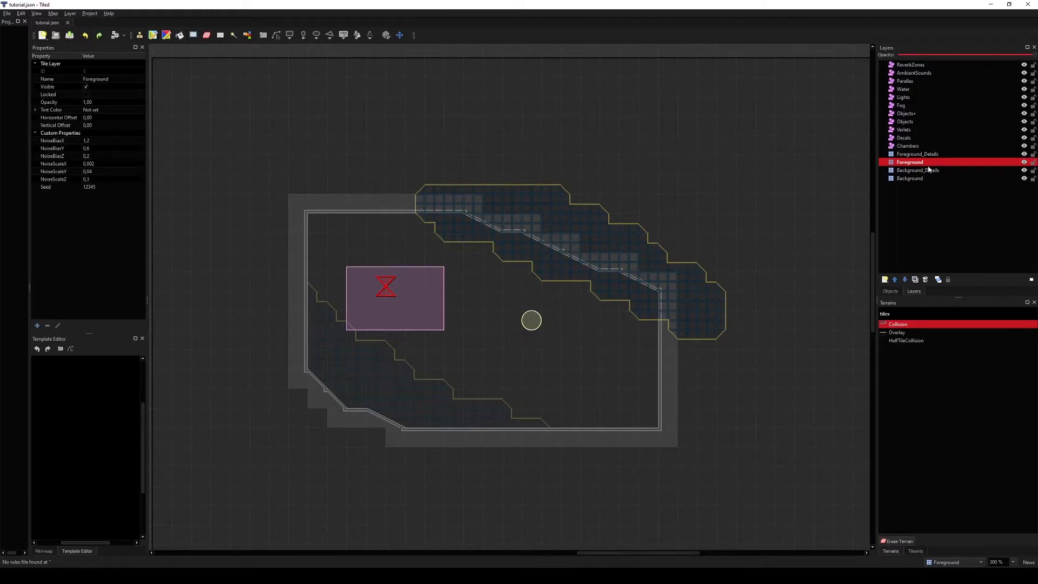
left_click(924, 155)
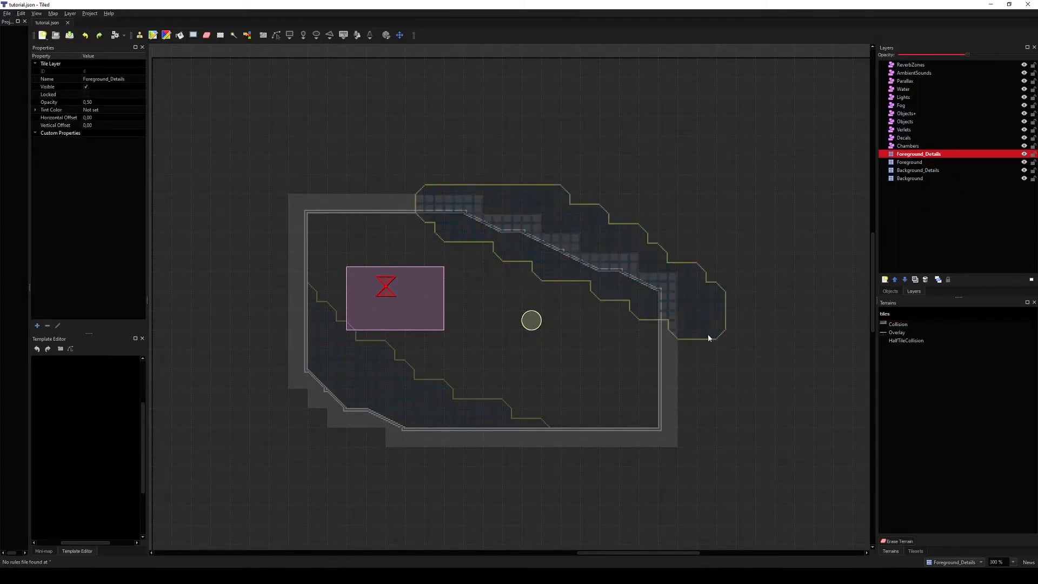
left_click(903, 146)
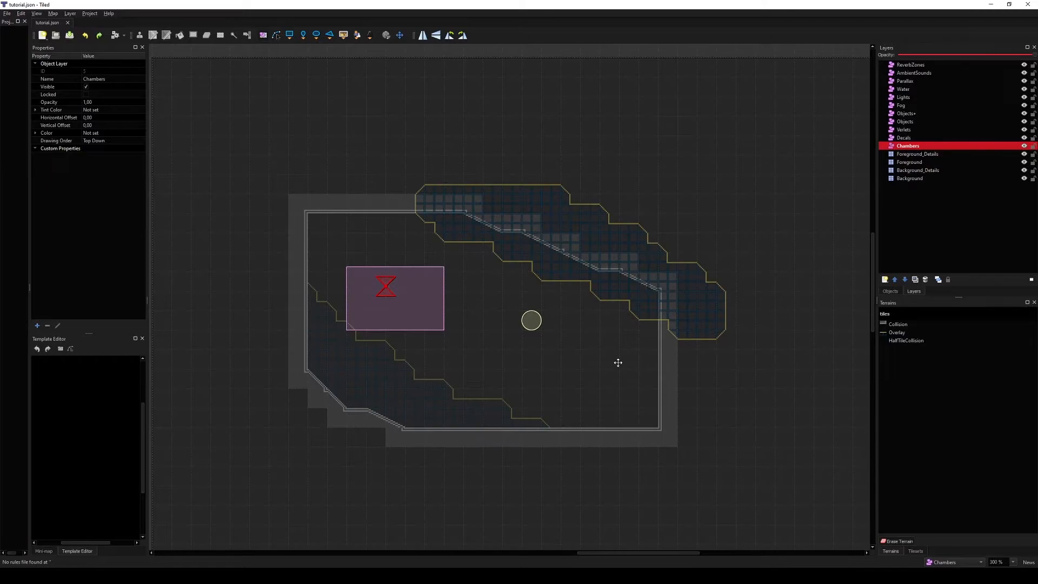
Step: Select the chamber object, set its BgTexture and FgTexture to Lab1, and save the map
left_click(433, 284)
scroll(433, 282, "down", 1, "ctrl")
scroll(59, 227, "down", 2)
scroll(60, 227, "down", 1)
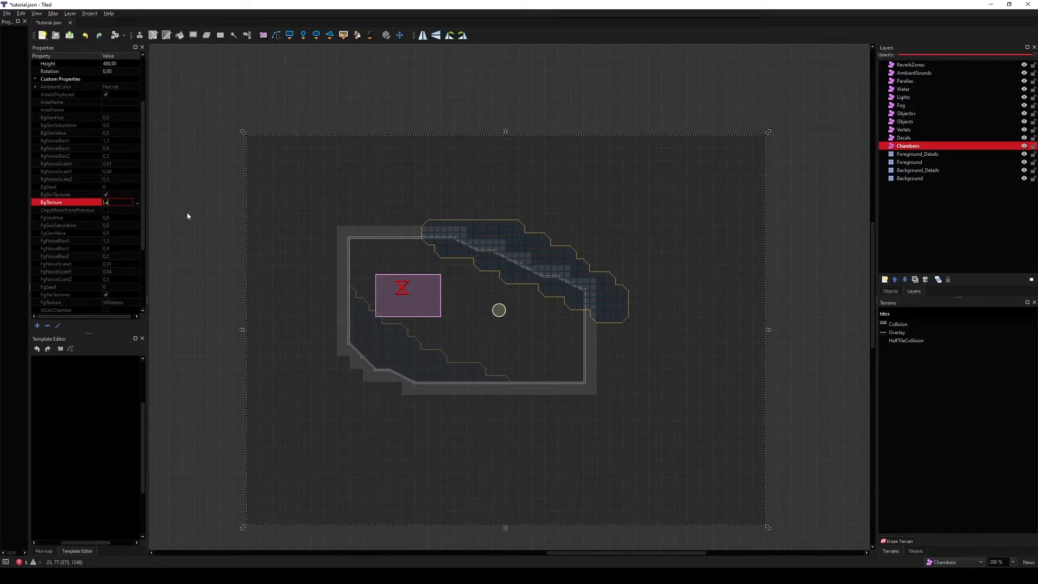
left_click(119, 301)
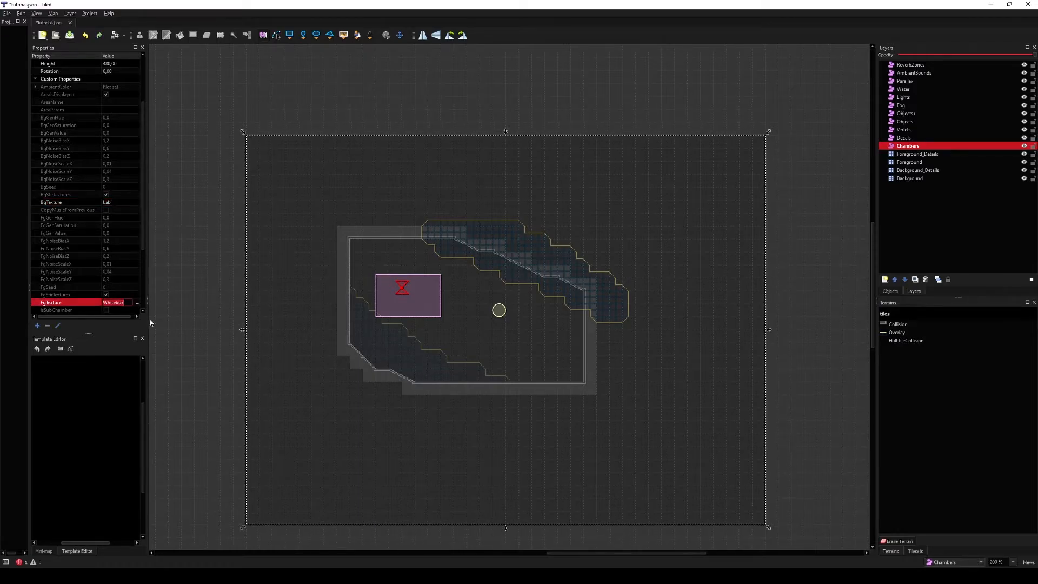
middle_click_drag(299, 331, 290, 305)
scroll(69, 260, "down", 4)
mouse_move(385, 343)
middle_mouse_down()
mouse_move(366, 352)
mouse_move(401, 347)
middle_mouse_up()
key("ctrl+s")
Step: Enable the chamber's OverrideFgGenerator option and check the Lab1 textures in the running game
key("alt+Tab")
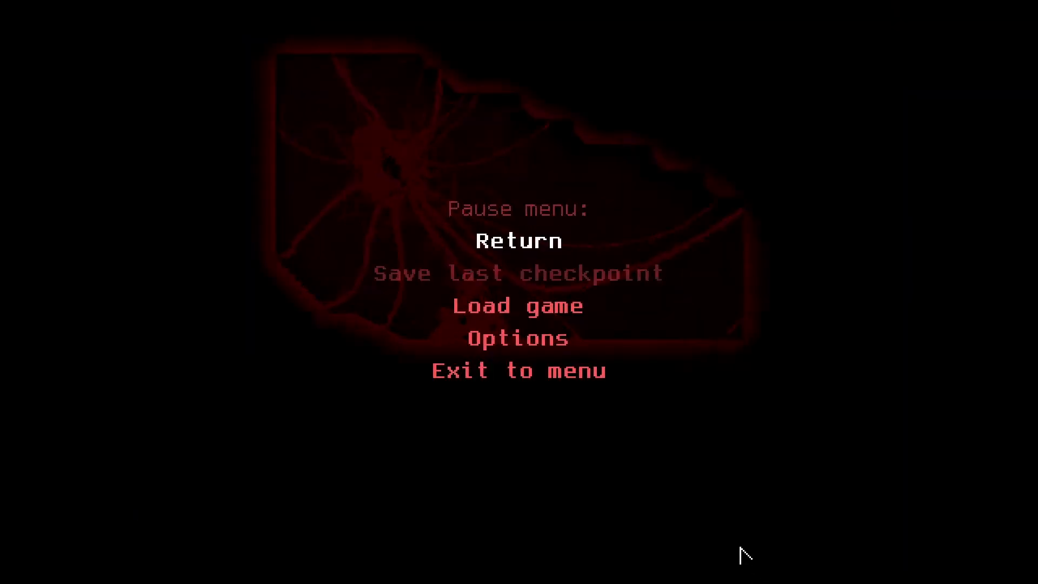
left_click(465, 248)
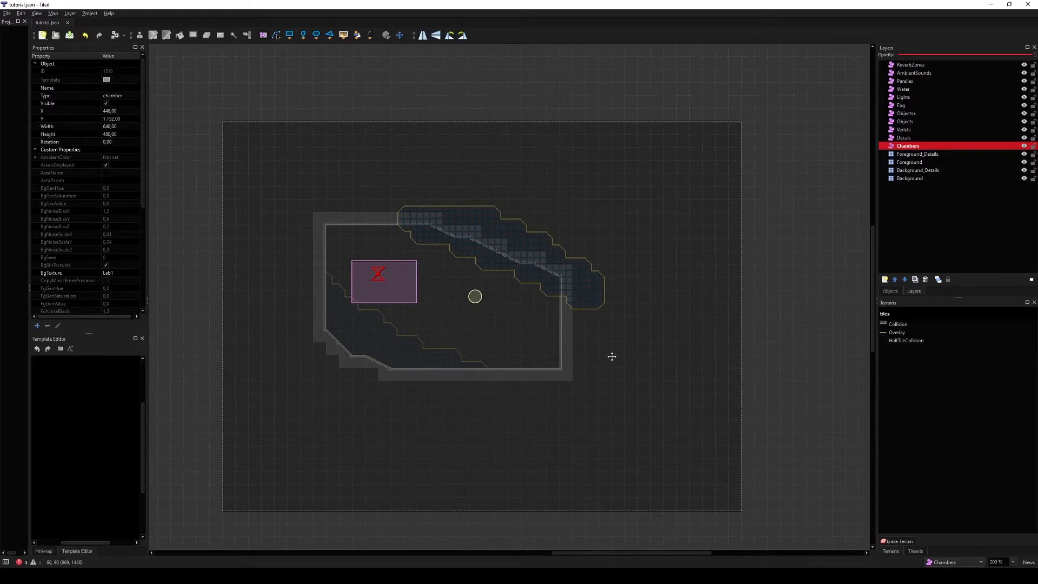
scroll(112, 202, "down", 7)
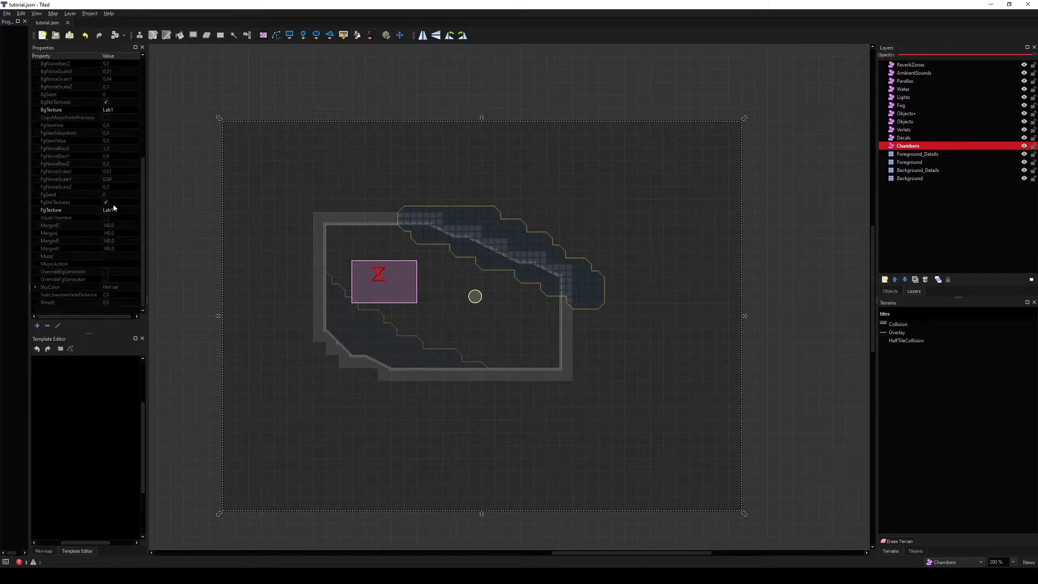
left_click(106, 279)
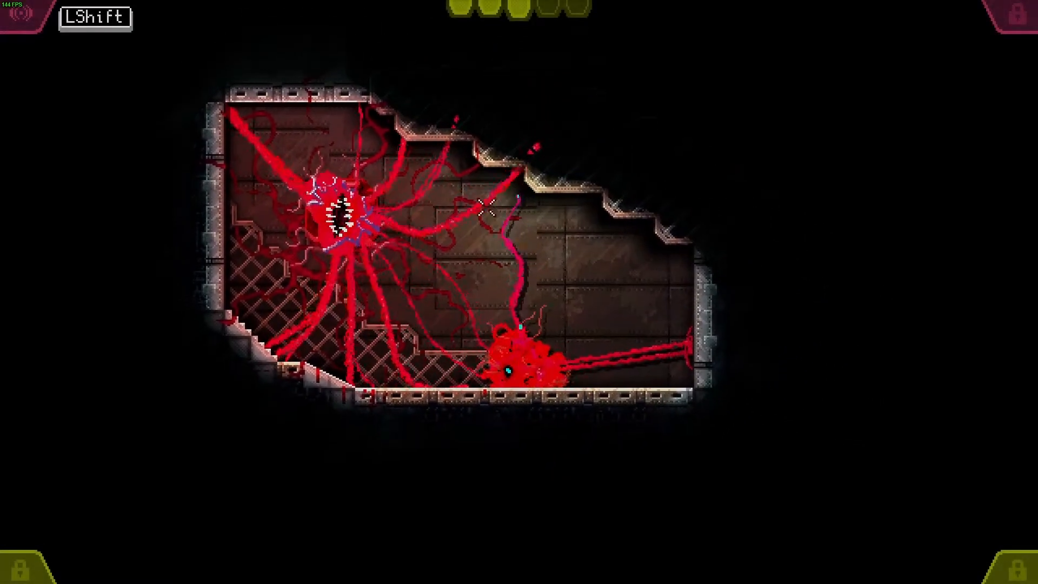
left_click_drag(679, 292, 438, 326)
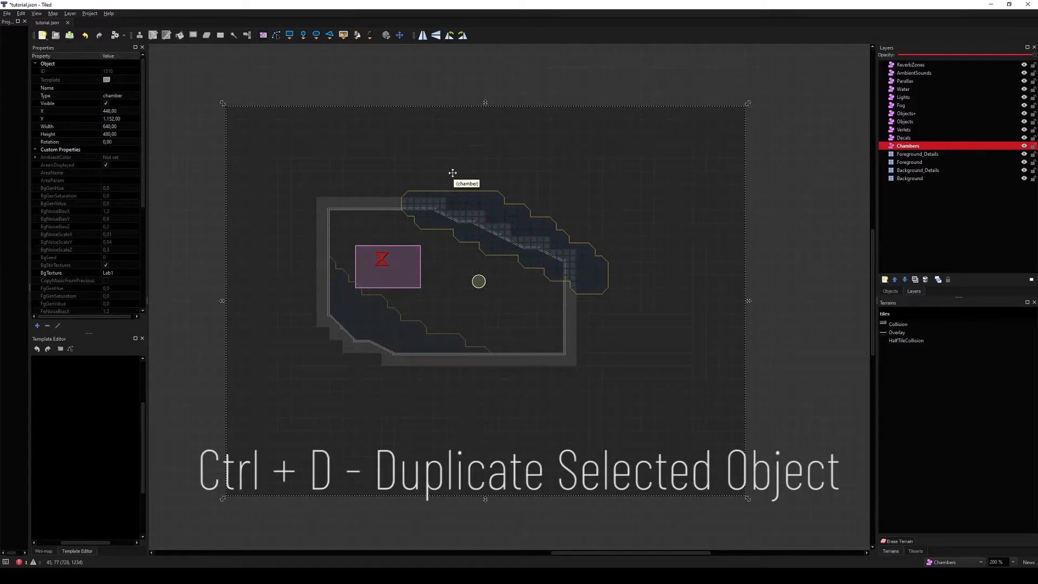
Step: Duplicate the chamber and resize the copy to 160 × 224 over the room's right part
key("ctrl+d")
left_click_drag(222, 103, 476, 255, "alt")
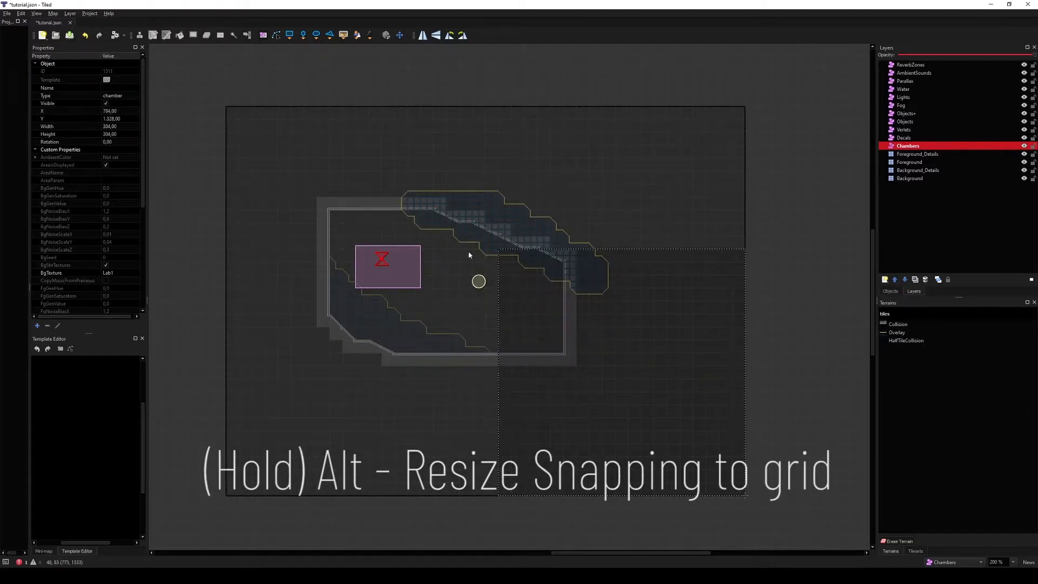
left_click_drag(479, 302, 500, 280, "alt")
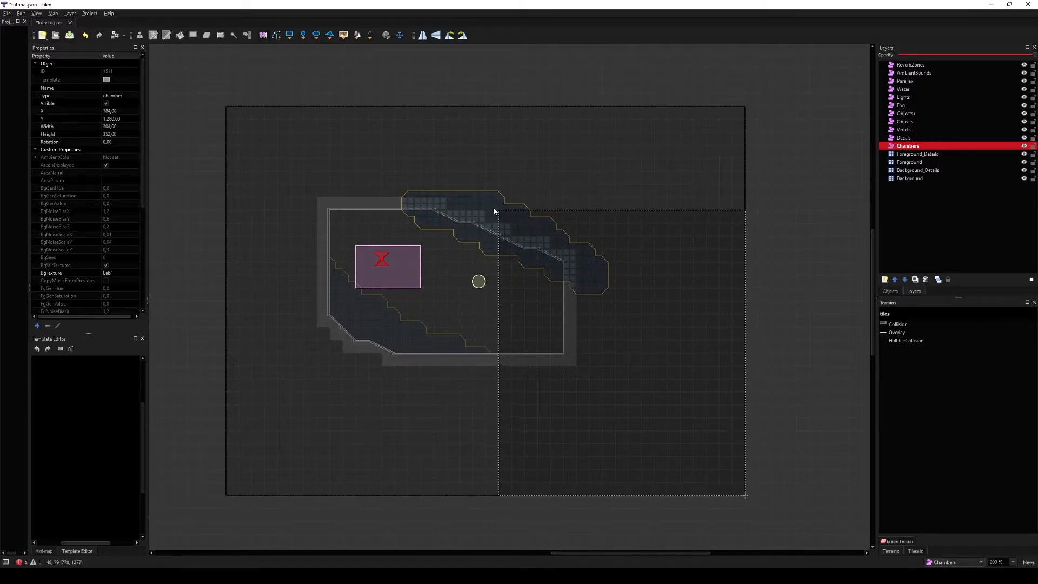
left_click_drag(746, 499, 578, 382, "alt")
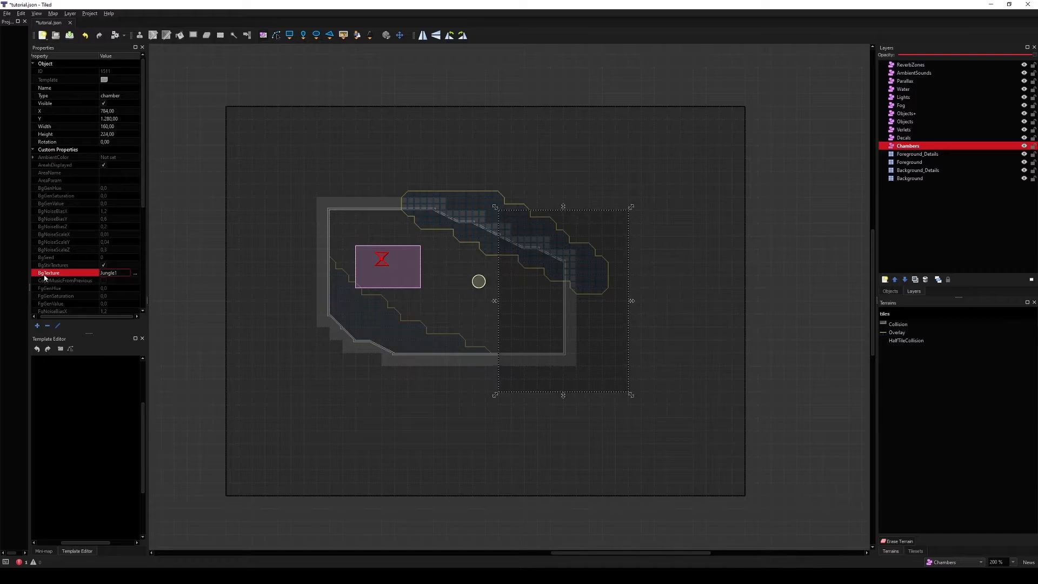
Step: Set the copy's BgTexture and FgTexture to Jungle1, enable IsSubChamber, and save the map
scroll(103, 270, "down", 6)
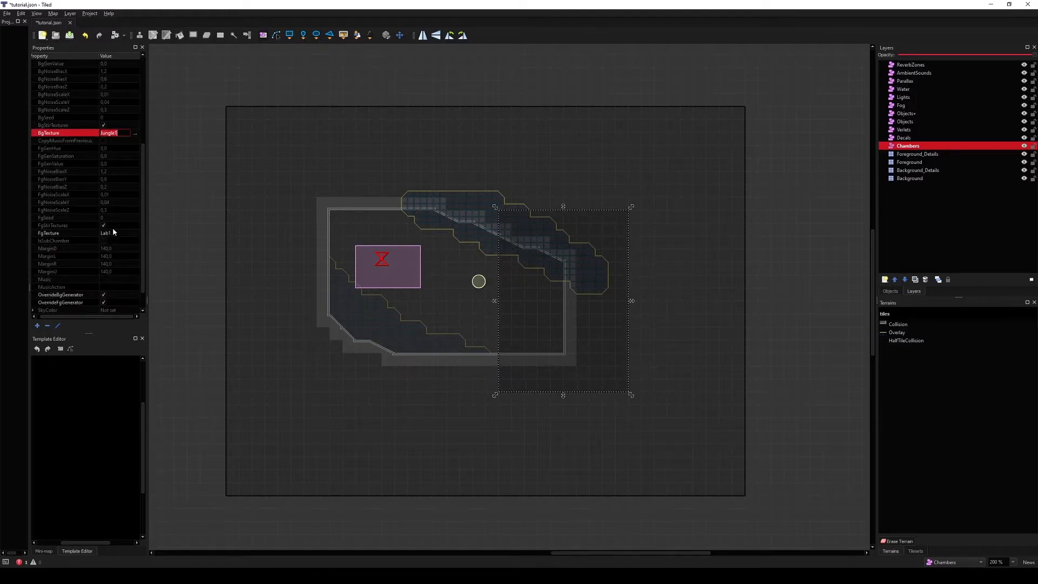
middle_click_drag(344, 344, 346, 358)
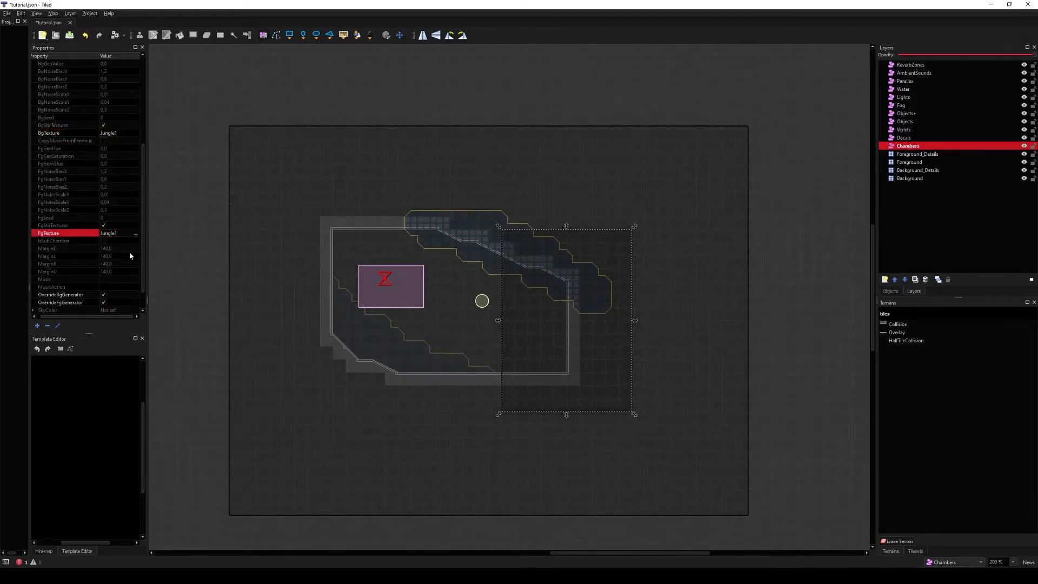
left_click(78, 242)
left_click(104, 241)
middle_click_drag(369, 309, 394, 320)
key("ctrl+s")
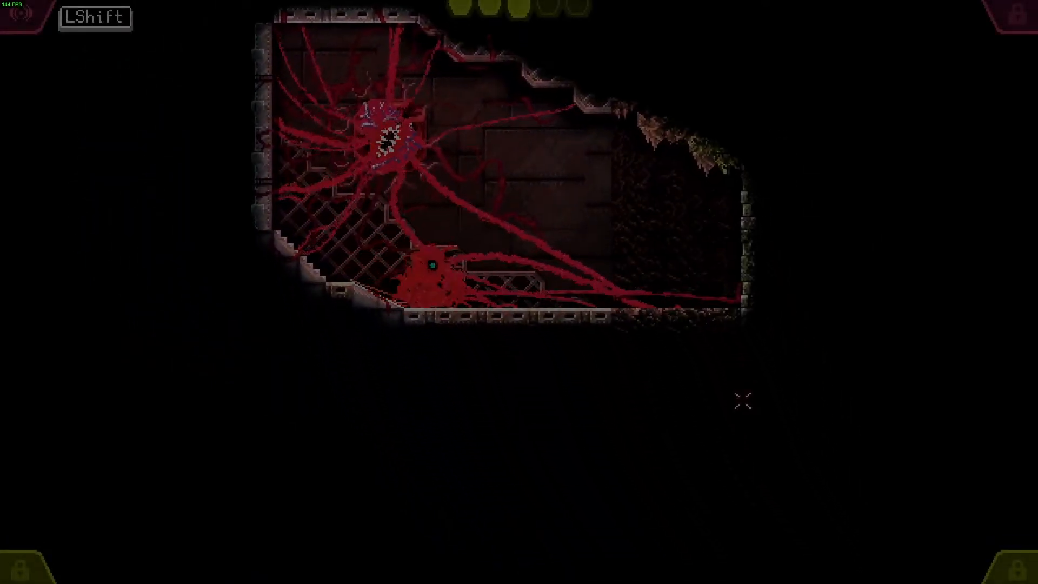
Step: Move the creature through the room to view the jungle sub-chamber in the game
right_click_drag(708, 167, 679, 135)
left_click_drag(679, 135, 396, 338)
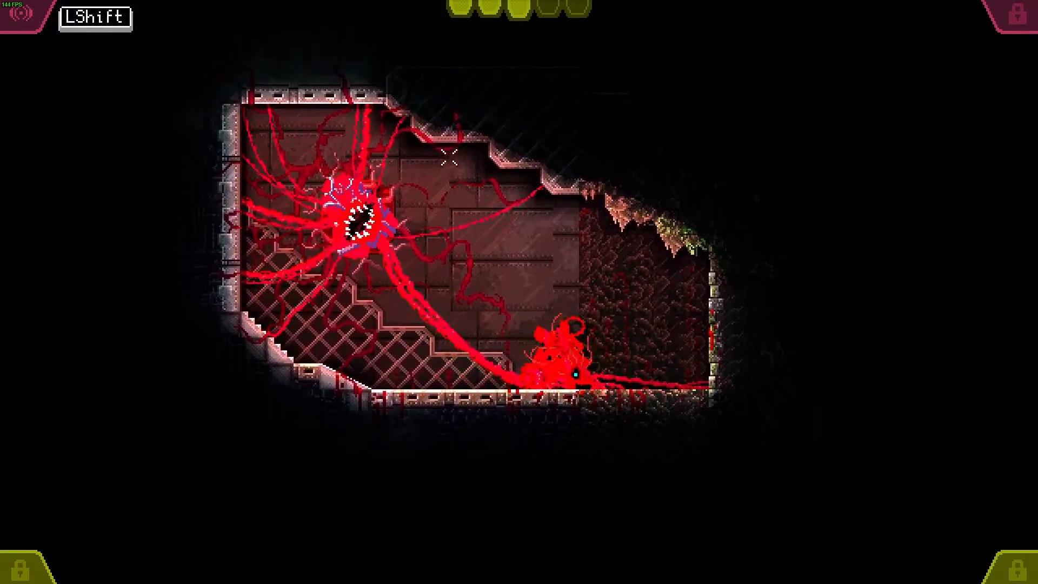
right_click_drag(522, 221, 491, 274)
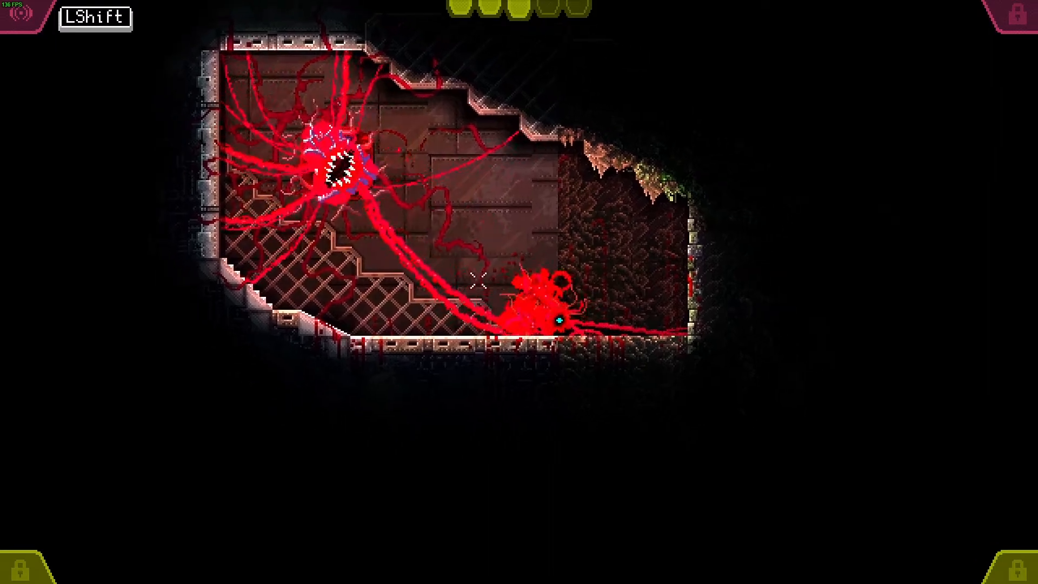
left_click_drag(528, 239, 411, 320)
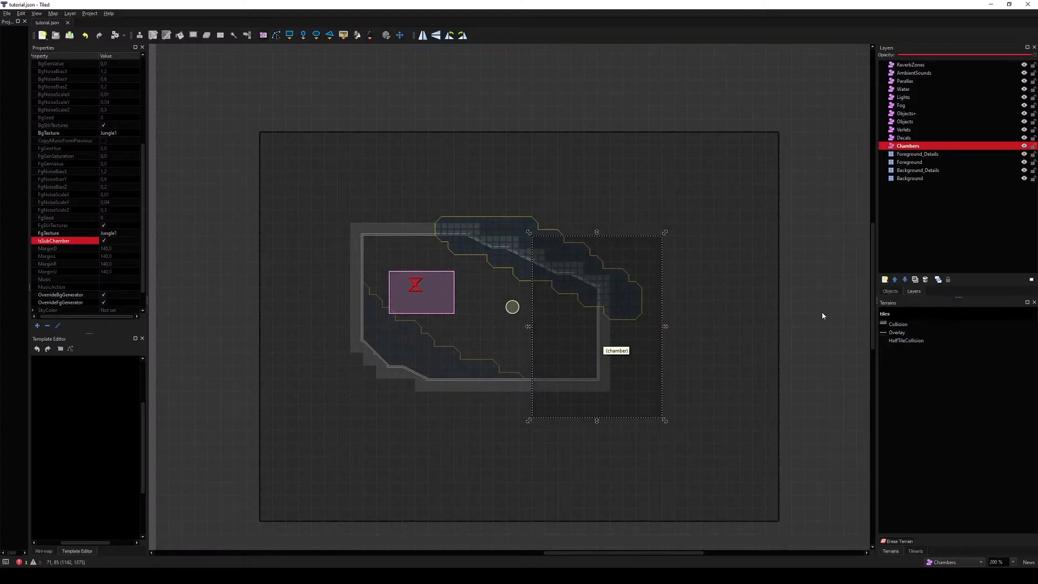
left_click(222, 323)
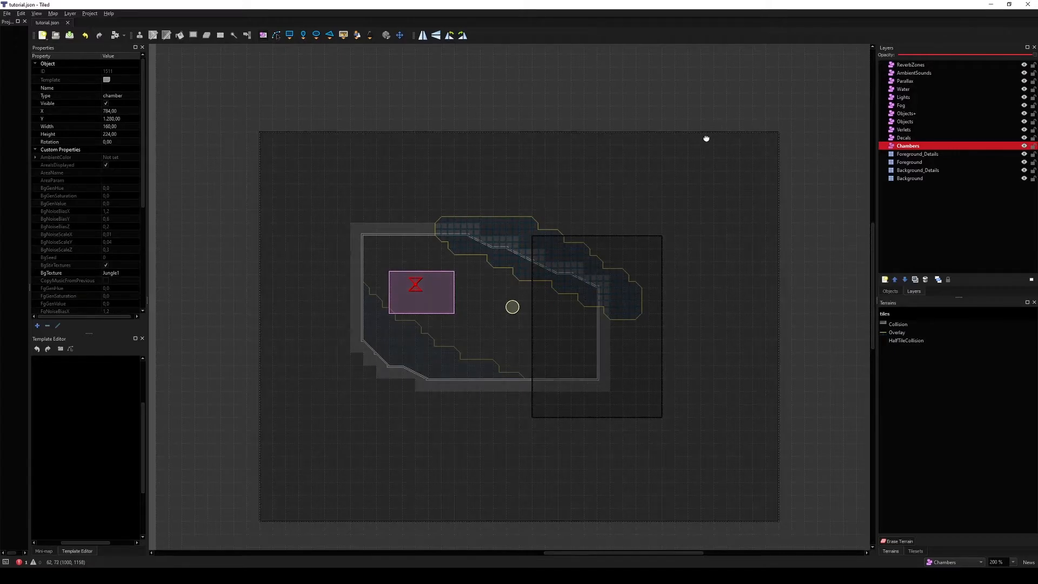
middle_click_drag(707, 137, 670, 129)
middle_click_drag(265, 177, 319, 196)
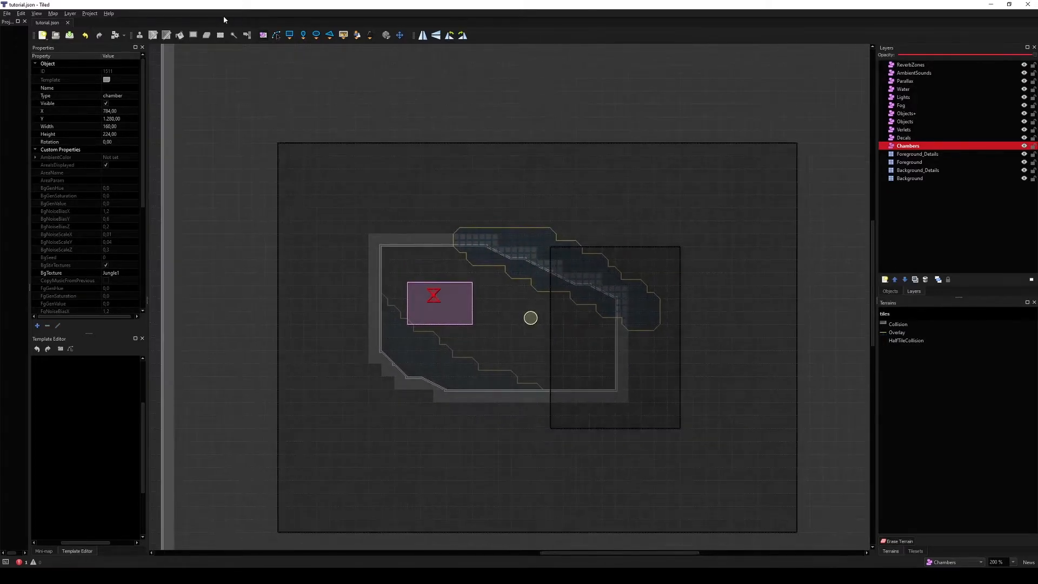
left_click_drag(241, 155, 400, 370)
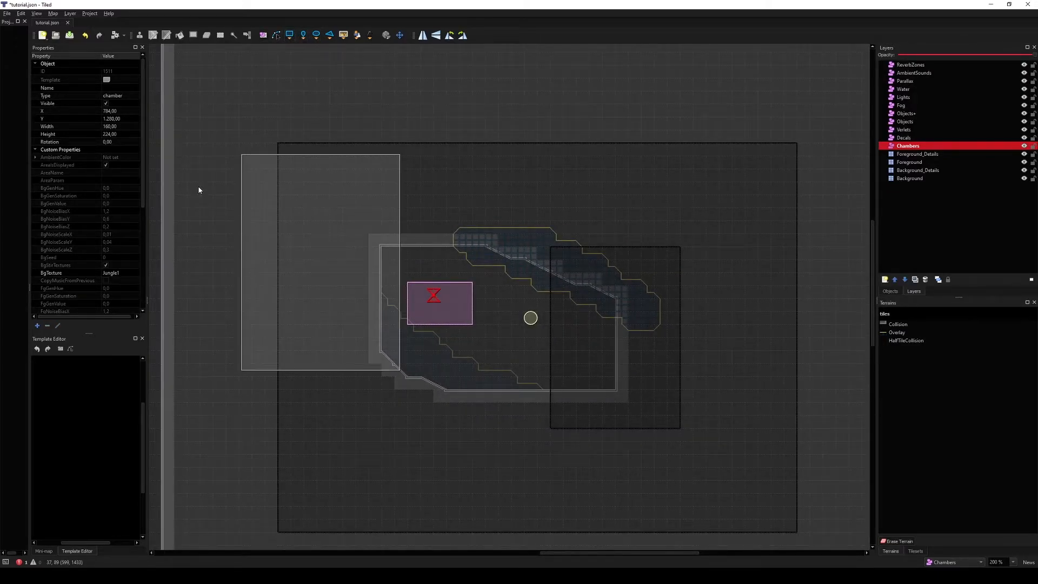
left_click(103, 95)
type("fqdsqf")
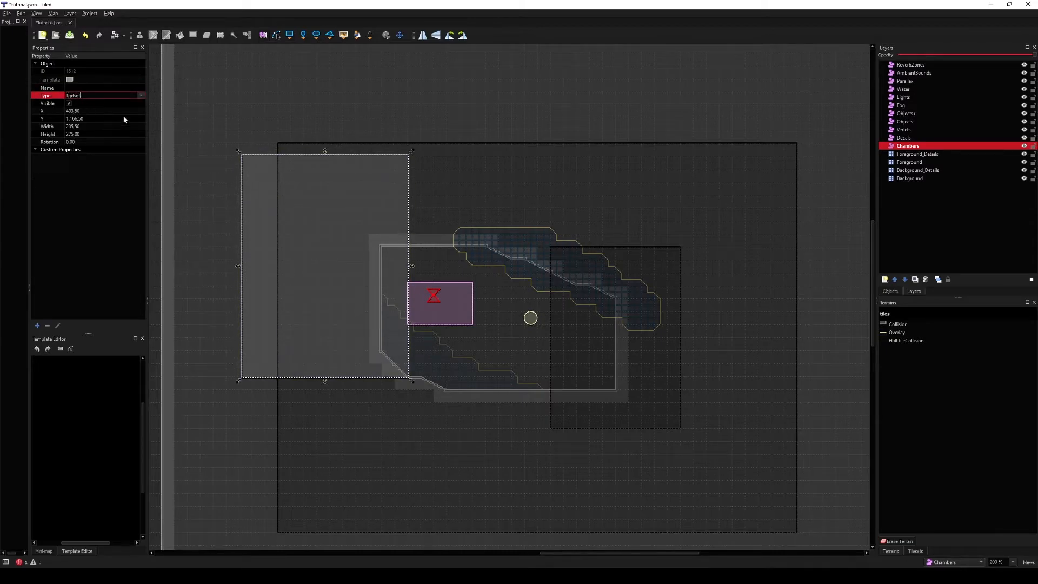
left_click(246, 152)
left_click_drag(222, 99, 263, 217)
key("Delete")
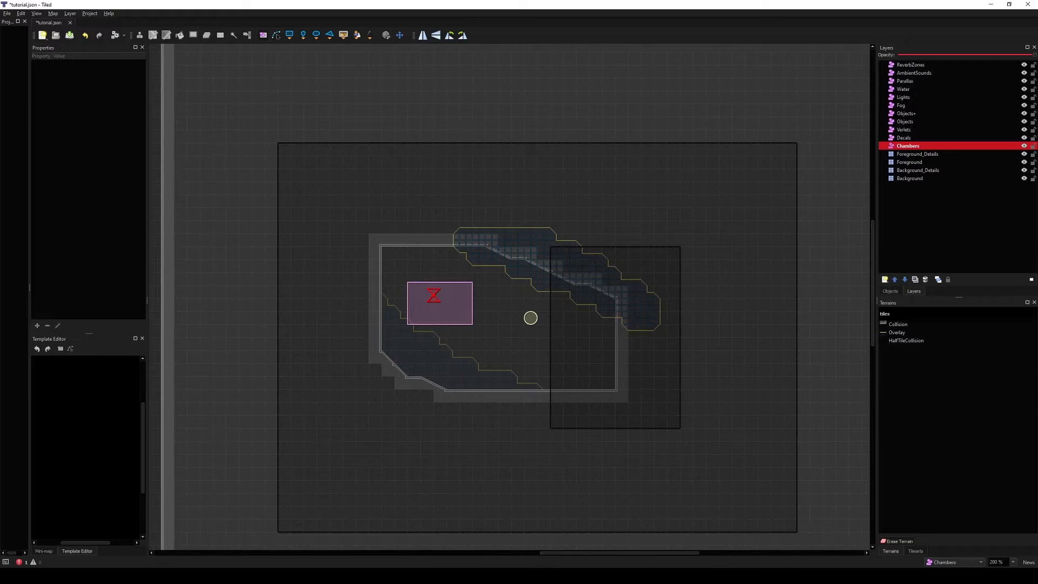
Step: Add the Tutorial project's Templates folder under Carrion/UserContent/Tutorial to the project panel
left_click_drag(29, 287, 75, 287)
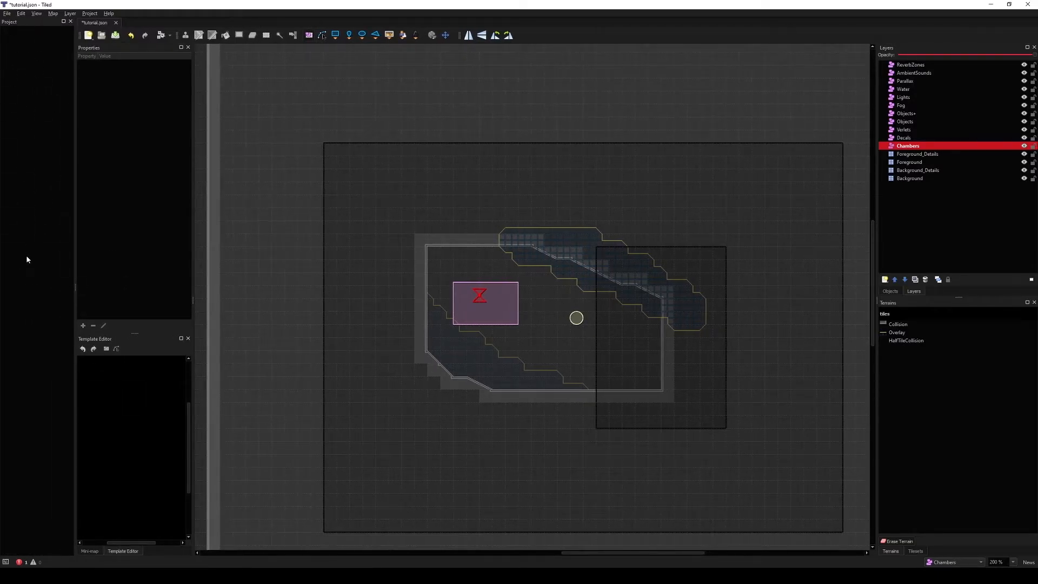
right_click(42, 234)
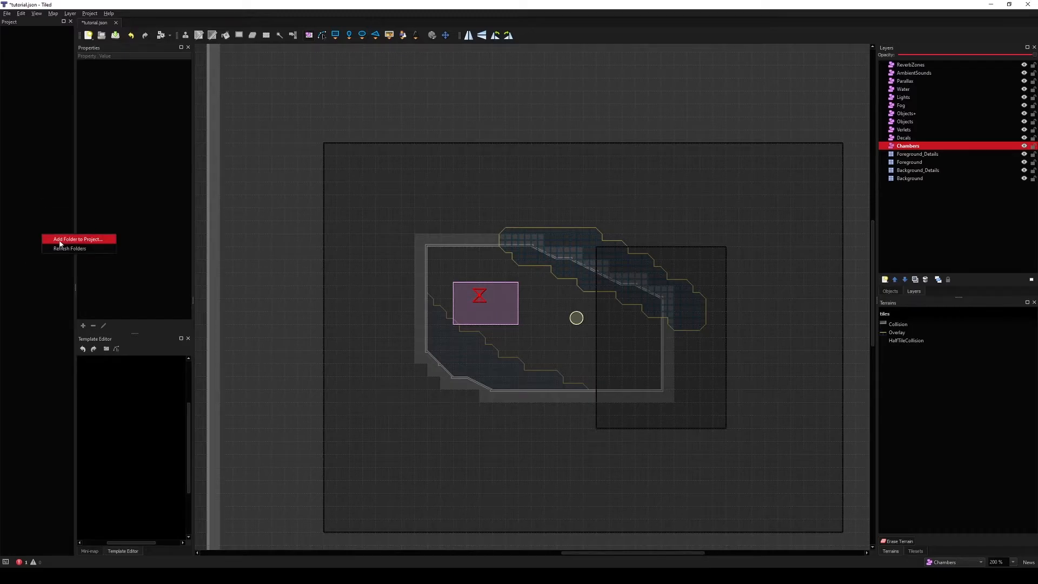
left_click(61, 242)
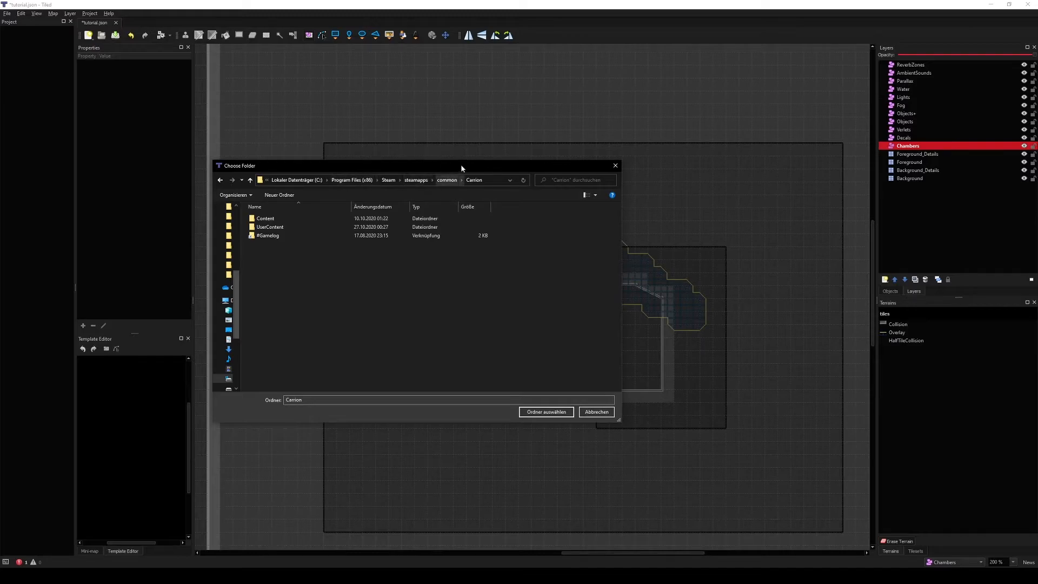
double_click(270, 227)
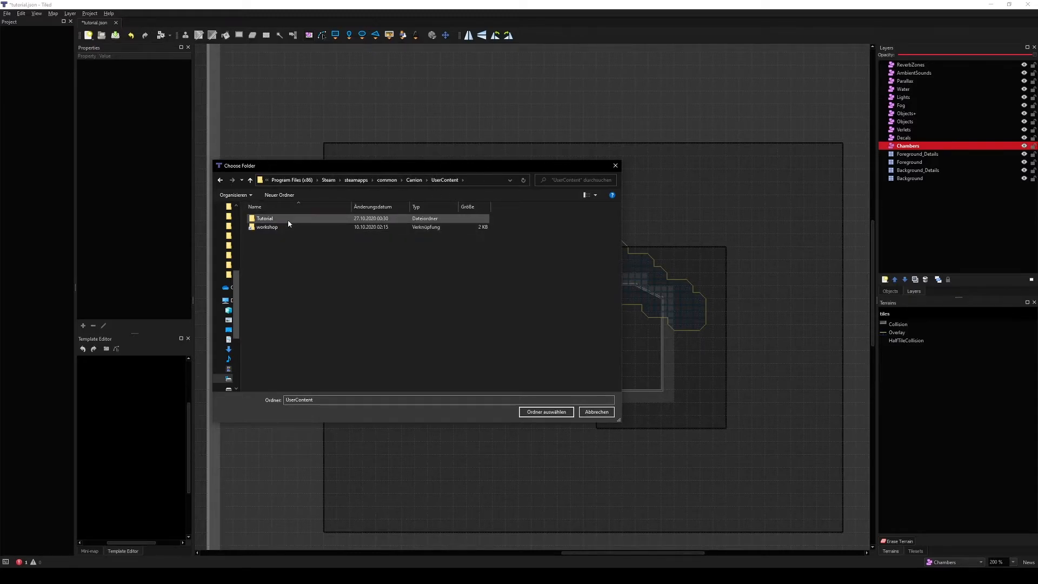
double_click(287, 219)
left_click(273, 244)
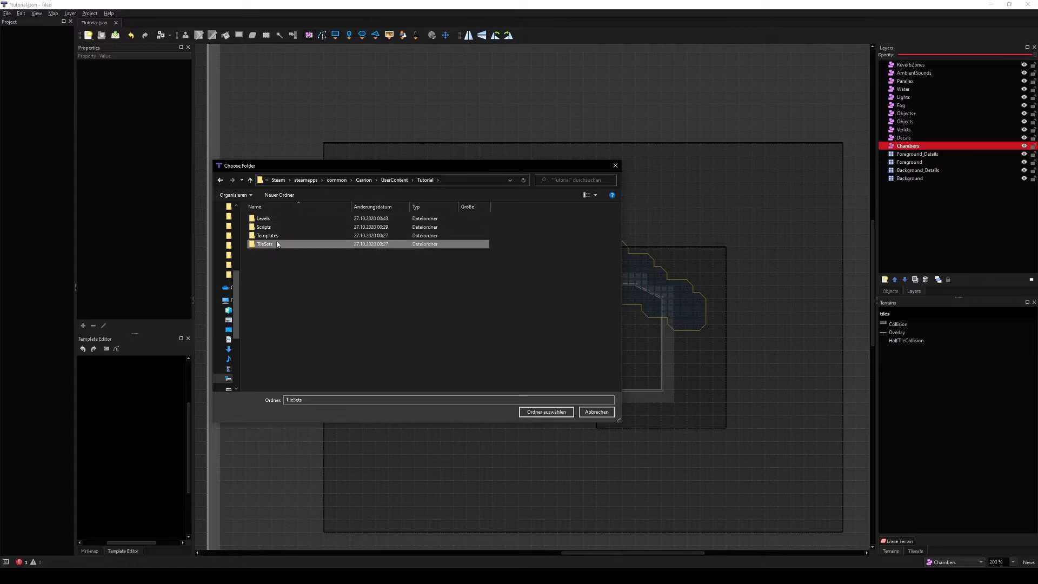
double_click(281, 236)
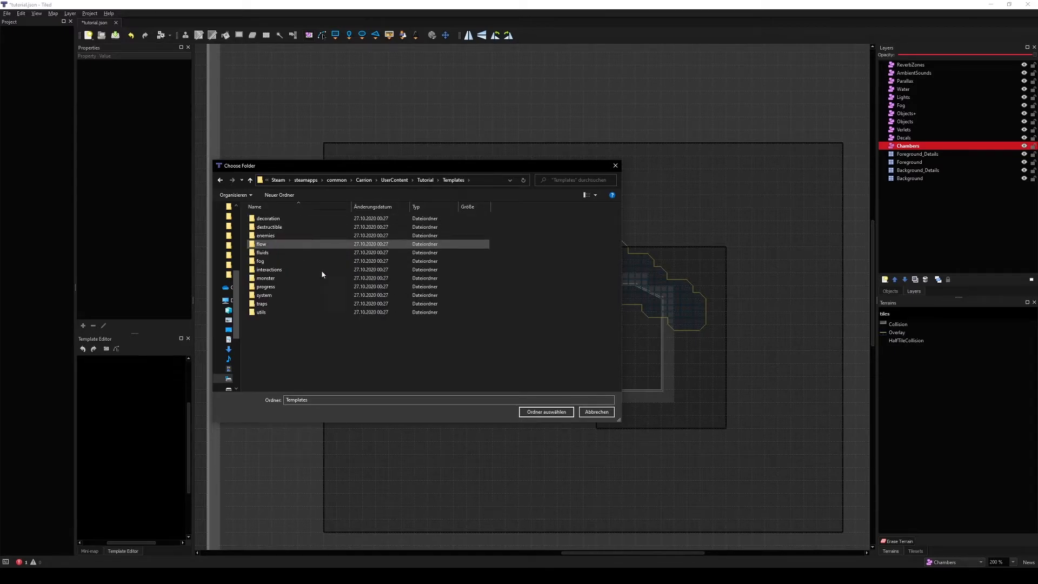
double_click(320, 398)
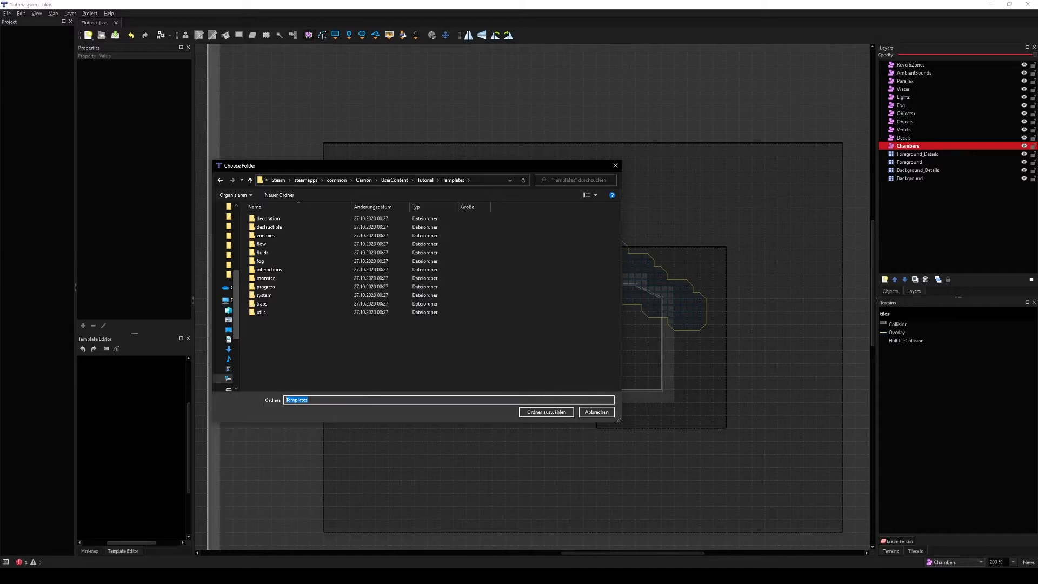
left_click(554, 413)
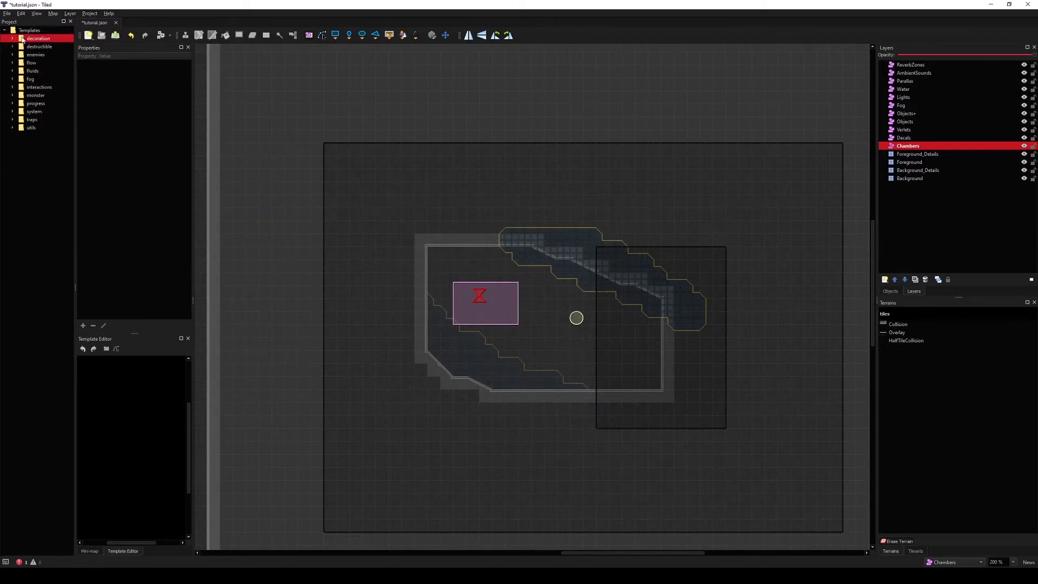
Step: Expand the template folders to browse the available object templates
left_click(39, 128)
left_click(13, 119)
left_click(13, 111)
left_click(13, 103)
left_click(13, 95)
left_click(13, 86)
left_click(13, 79)
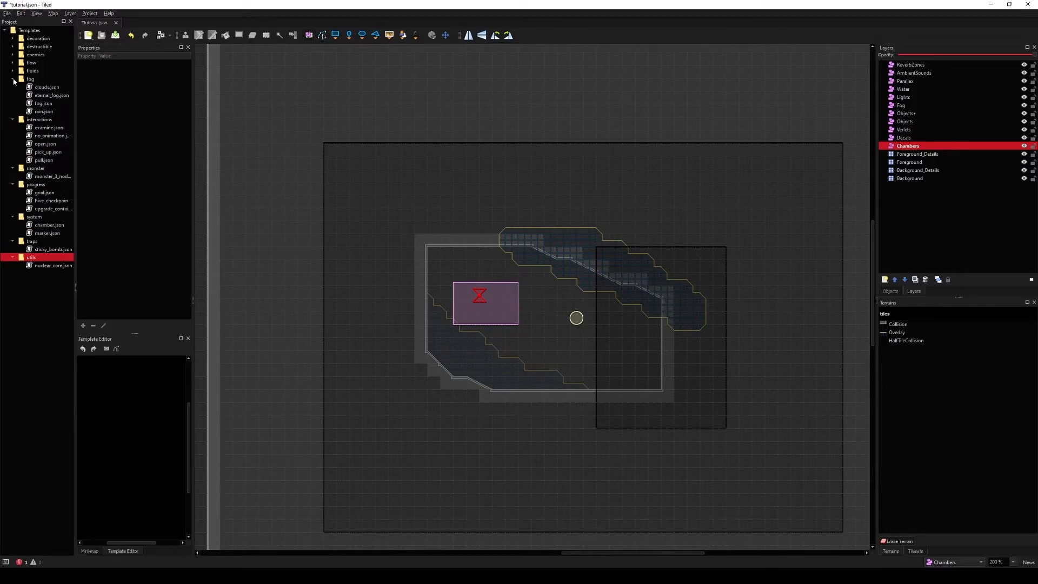
left_click(13, 71)
left_click(13, 62)
left_click(13, 55)
left_click(13, 46)
left_click(13, 38)
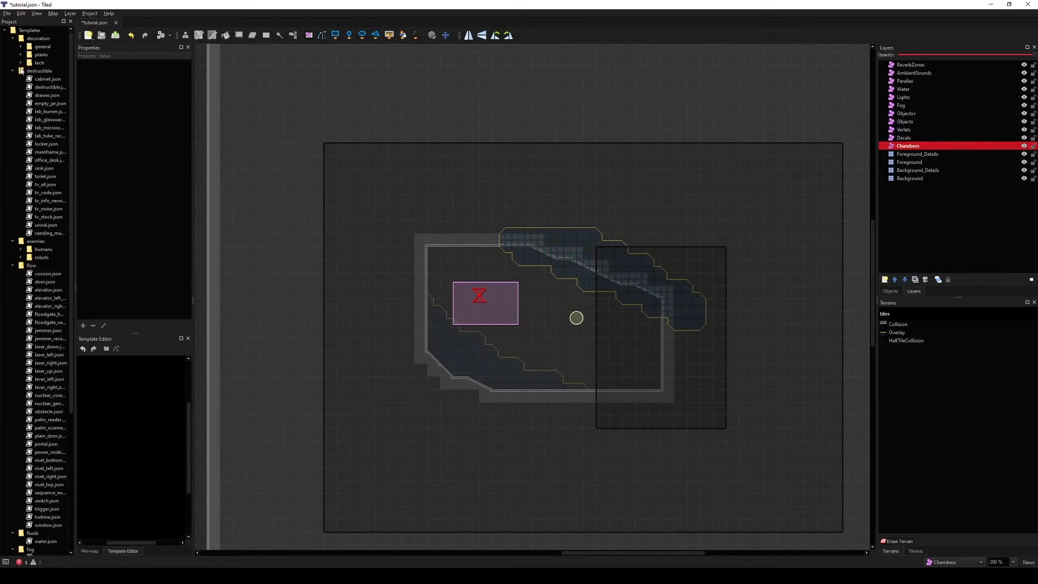
left_click(20, 62)
left_click(20, 55)
left_click(20, 46)
left_click(21, 379)
left_click(22, 365)
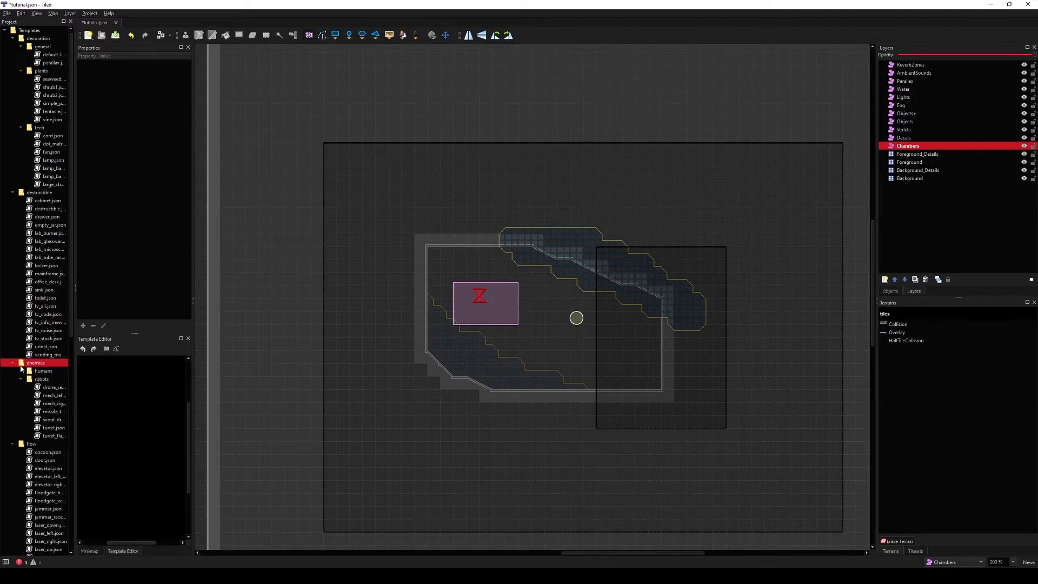
left_click(22, 370)
Step: Place a locker template and an office desk template on the room's floor
left_click_drag(73, 267, 117, 203)
left_click_drag(57, 267, 611, 359)
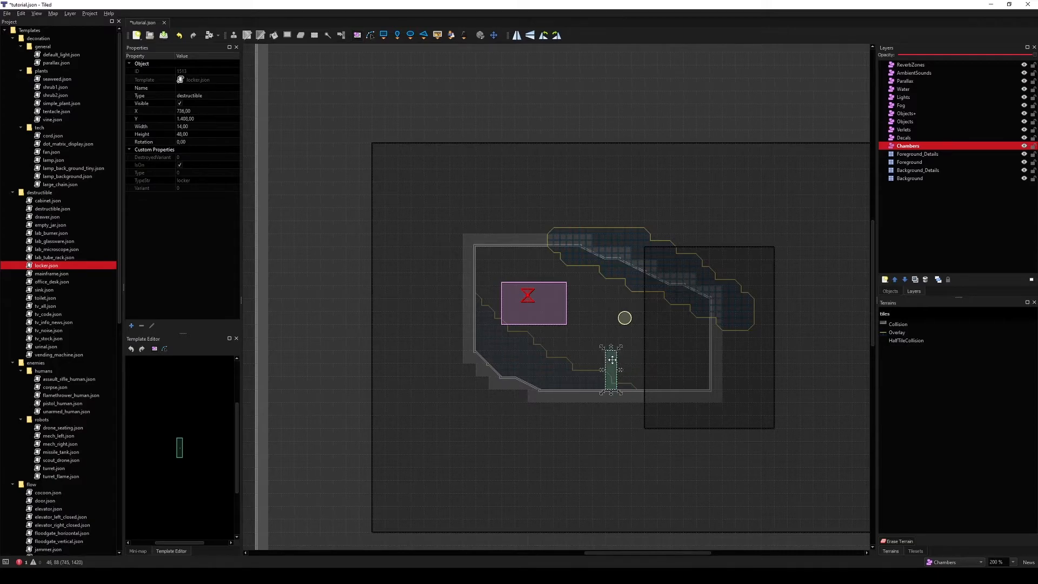
left_click_drag(43, 283, 549, 385)
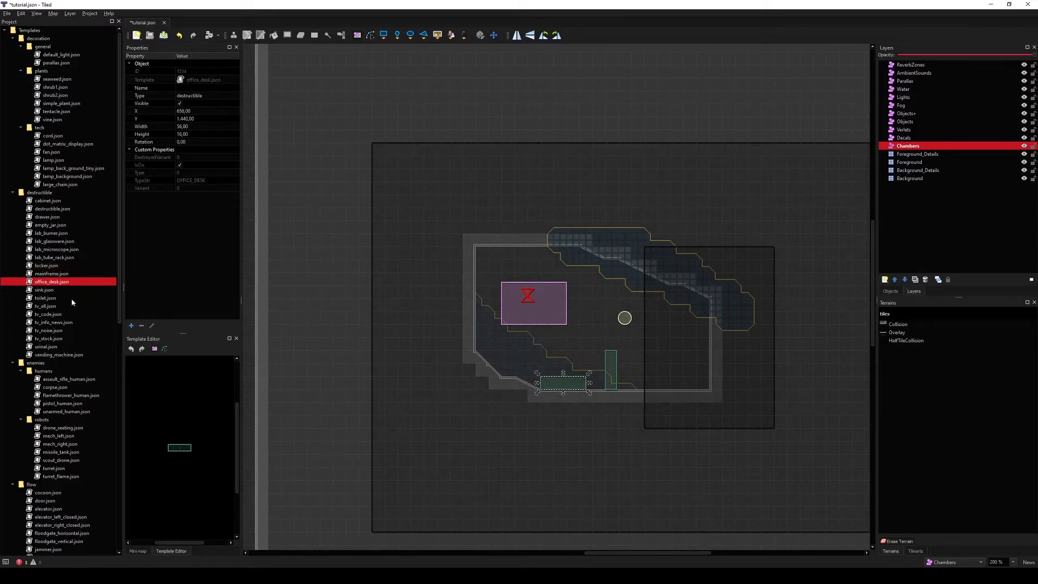
Step: Place a sink template and a TV stock template in the room's left part
left_click_drag(66, 291, 616, 303)
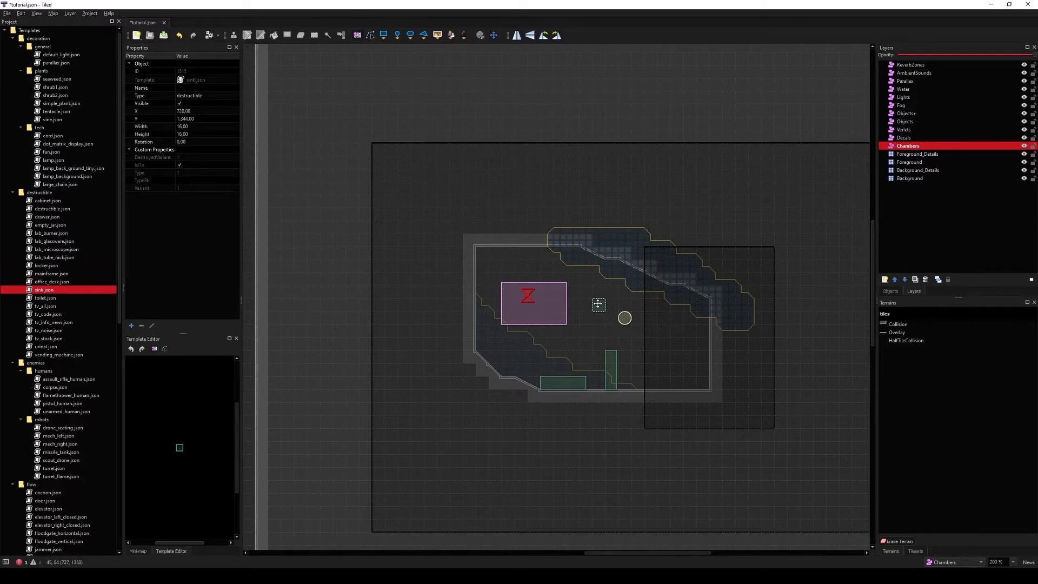
left_click(46, 346)
left_click(48, 339)
left_click_drag(50, 339, 502, 349)
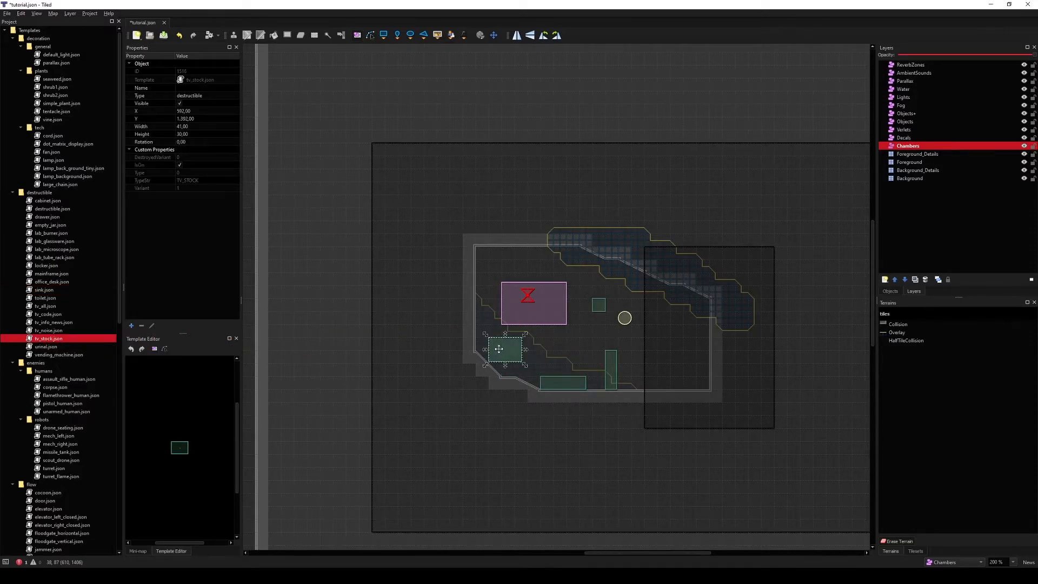
Step: Place a switch template in the room beside the jungle sub-chamber
scroll(121, 291, "down", 13)
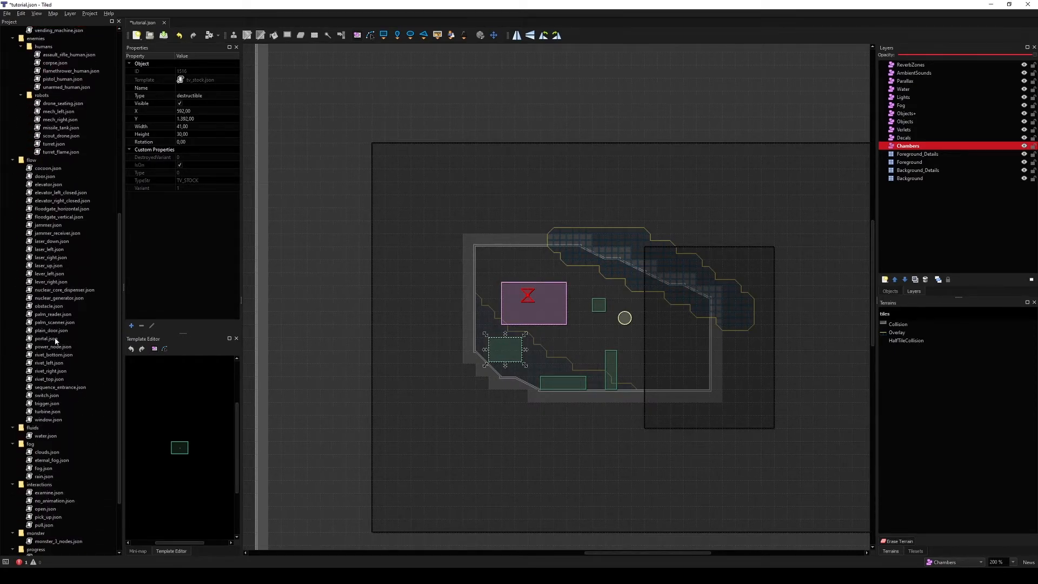
left_click(56, 339)
left_click(53, 380)
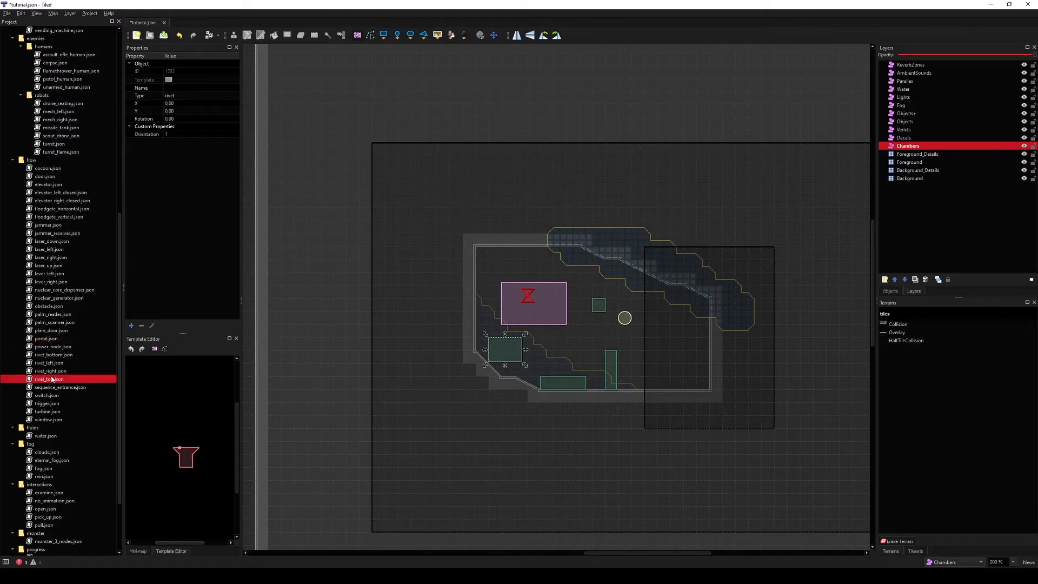
left_click_drag(54, 396, 642, 352)
middle_click_drag(642, 352, 519, 334)
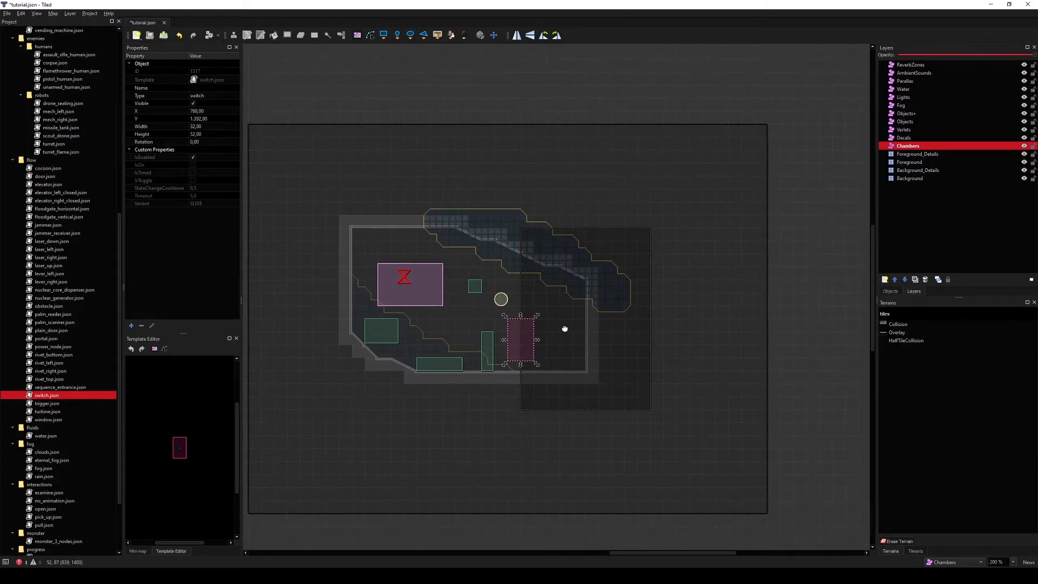
Step: Paint Collision terrain on the Foreground layer to extend the room with a corridor to the right
left_click(925, 161)
left_click_drag(598, 364, 689, 366)
mouse_move(656, 324)
left_mouse_down()
mouse_move(676, 338)
mouse_move(630, 303)
mouse_move(700, 312)
mouse_move(707, 361)
mouse_move(725, 340)
mouse_move(728, 306)
left_mouse_up()
left_click(898, 325)
mouse_move(727, 393)
left_mouse_down()
mouse_move(746, 361)
mouse_move(741, 294)
left_mouse_up()
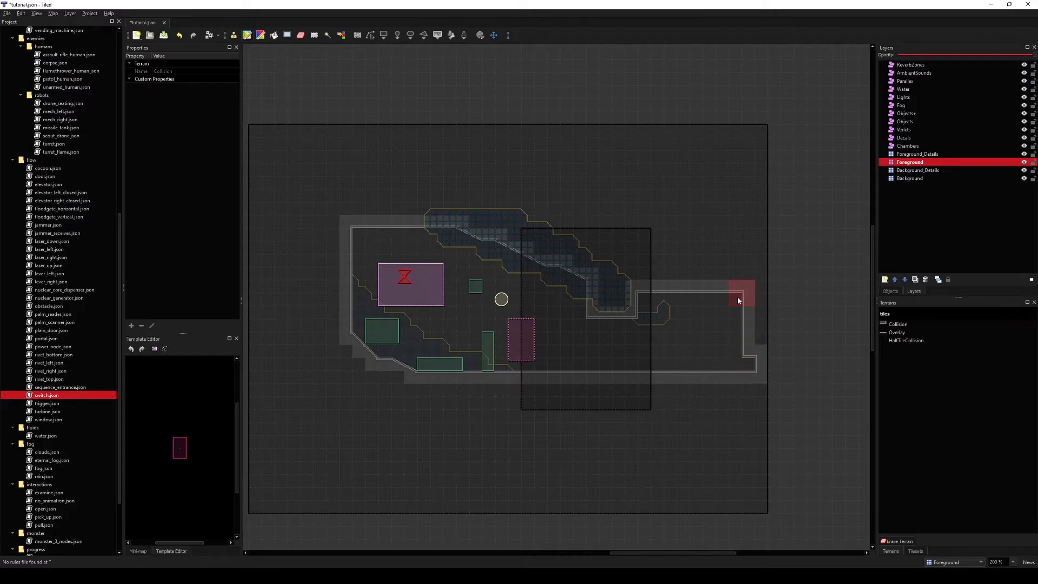
Step: Widen the main chamber on the Chambers layer to 704 so it covers the new corridor
left_click(909, 146)
left_click(767, 335)
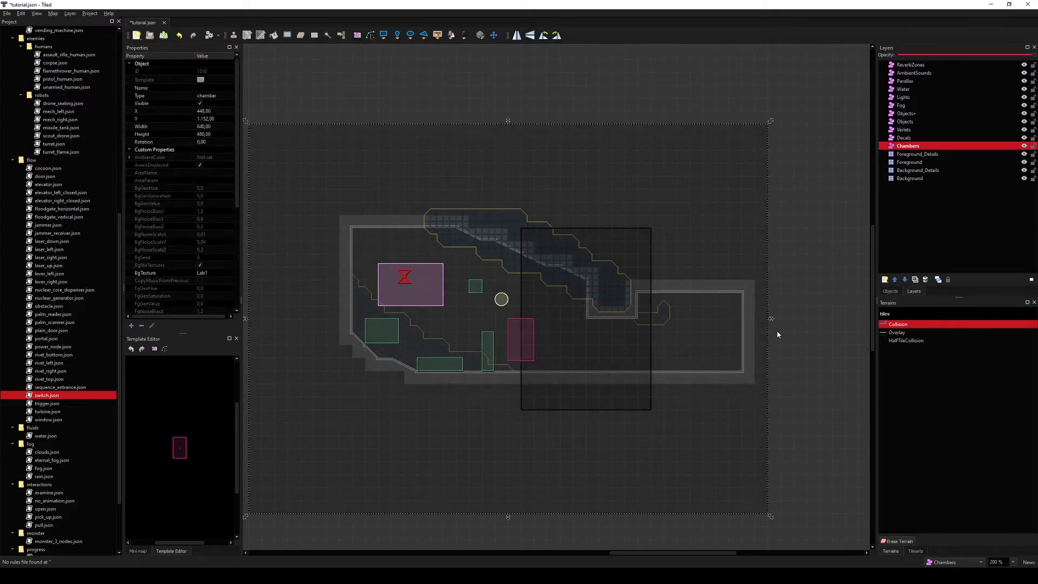
left_click_drag(771, 318, 836, 319)
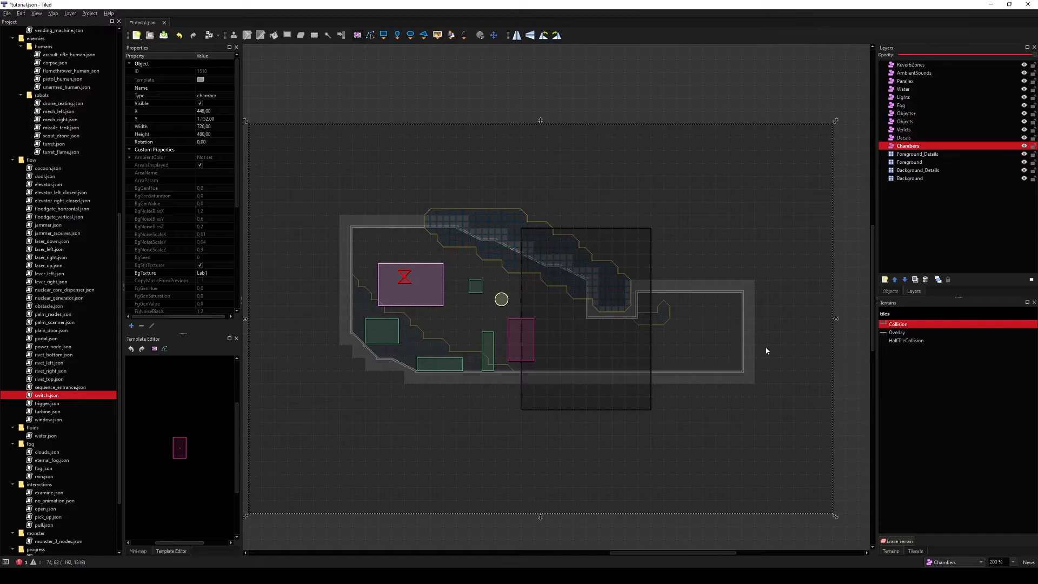
middle_click_drag(766, 336, 698, 318)
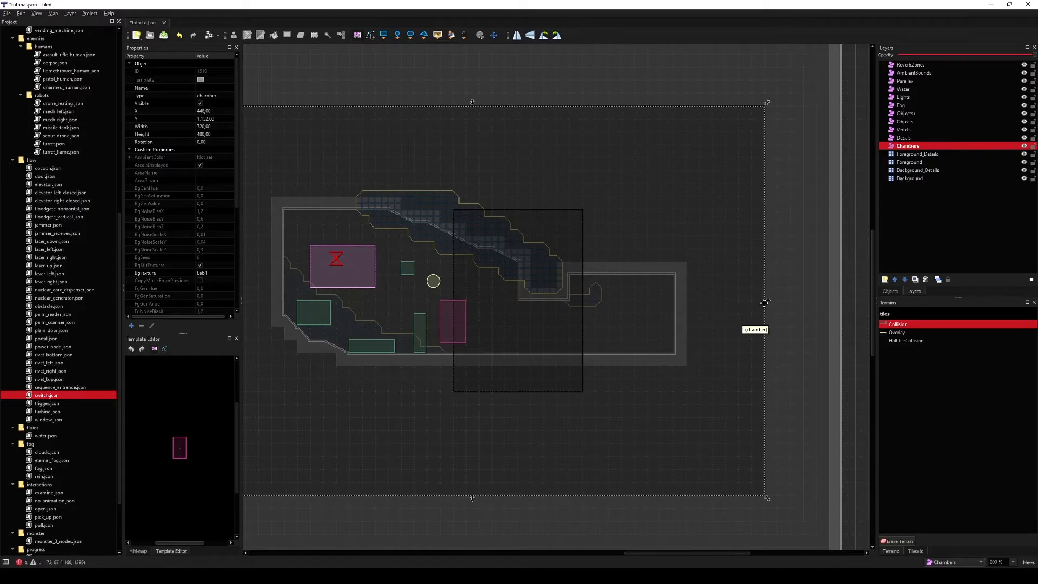
left_click_drag(767, 297, 757, 297)
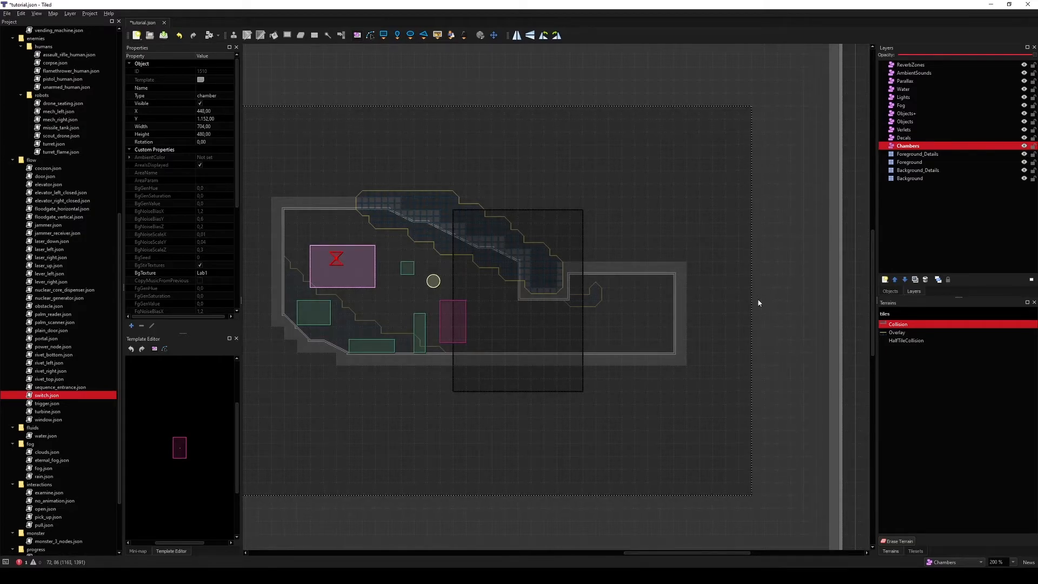
mouse_move(755, 298)
left_mouse_down()
mouse_move(786, 297)
mouse_move(707, 300)
mouse_move(786, 304)
mouse_move(761, 307)
left_mouse_up()
Step: Place a door template in the opening between the room and the new corridor
middle_click_drag(291, 201, 437, 227)
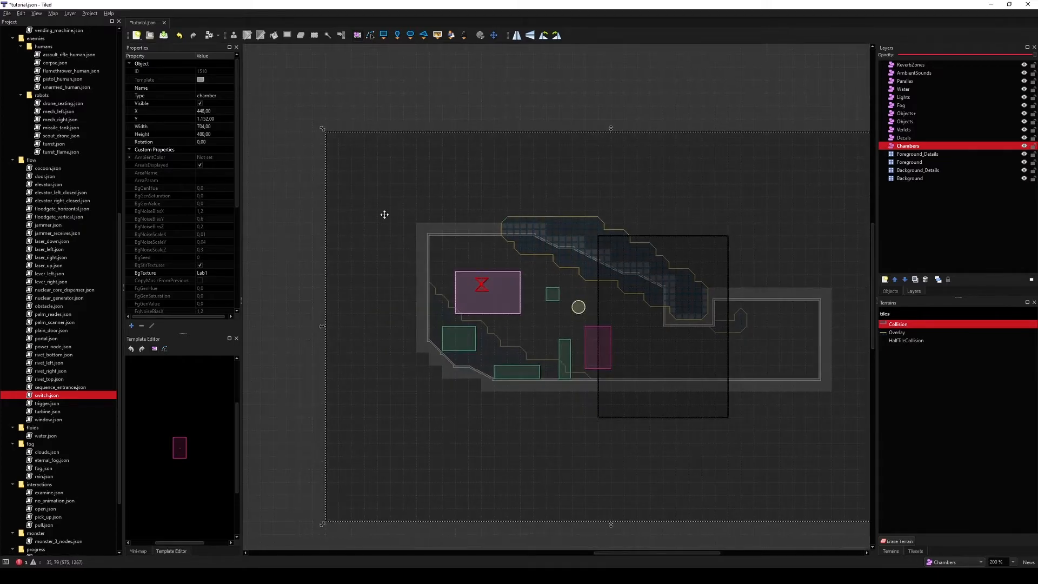
mouse_move(323, 129)
left_mouse_down()
mouse_move(332, 136)
mouse_move(322, 133)
left_mouse_up()
middle_click_drag(544, 230, 574, 258)
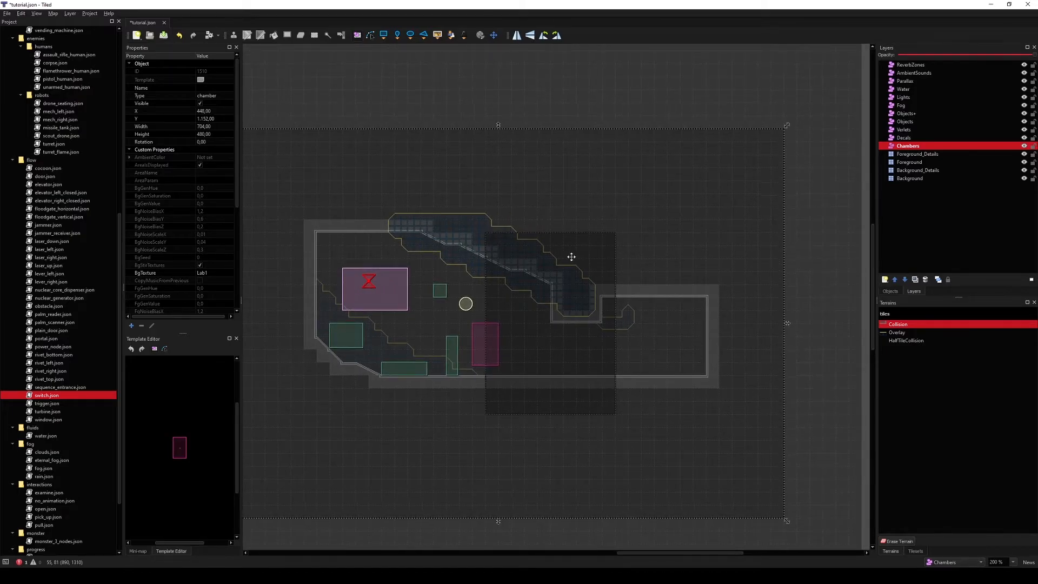
scroll(89, 378, "up", 4)
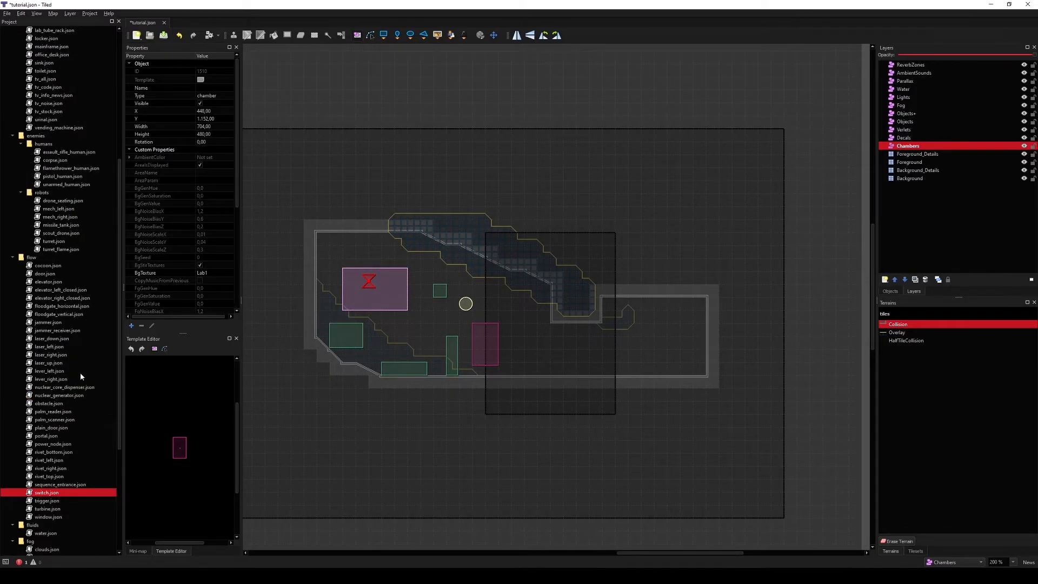
left_click_drag(45, 274, 573, 337)
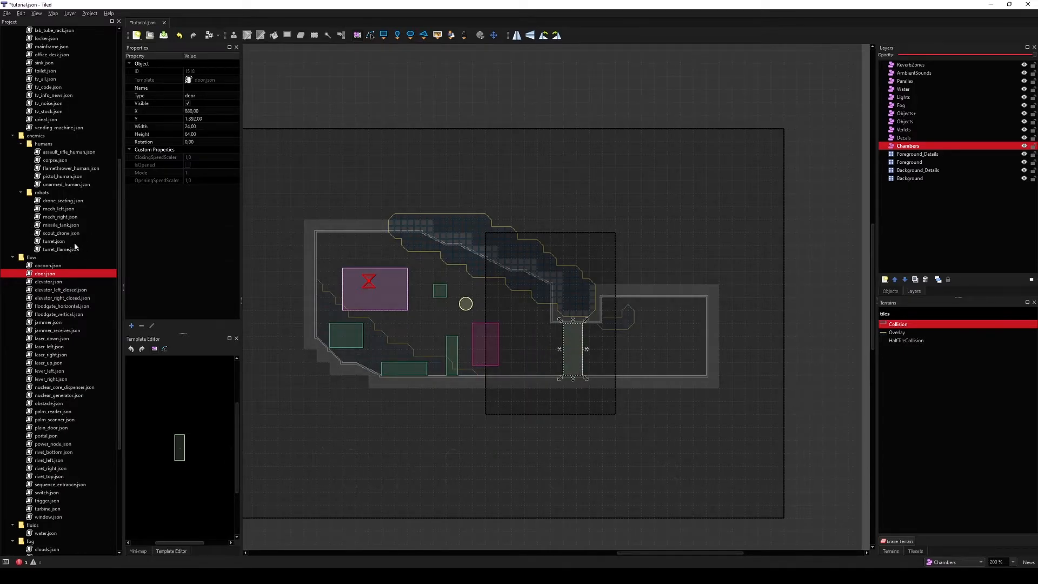
Step: Nudge the door to X 884 to align it with the corridor opening
scroll(587, 352, "up", 1, "ctrl")
scroll(587, 352, "up", 4, "ctrl")
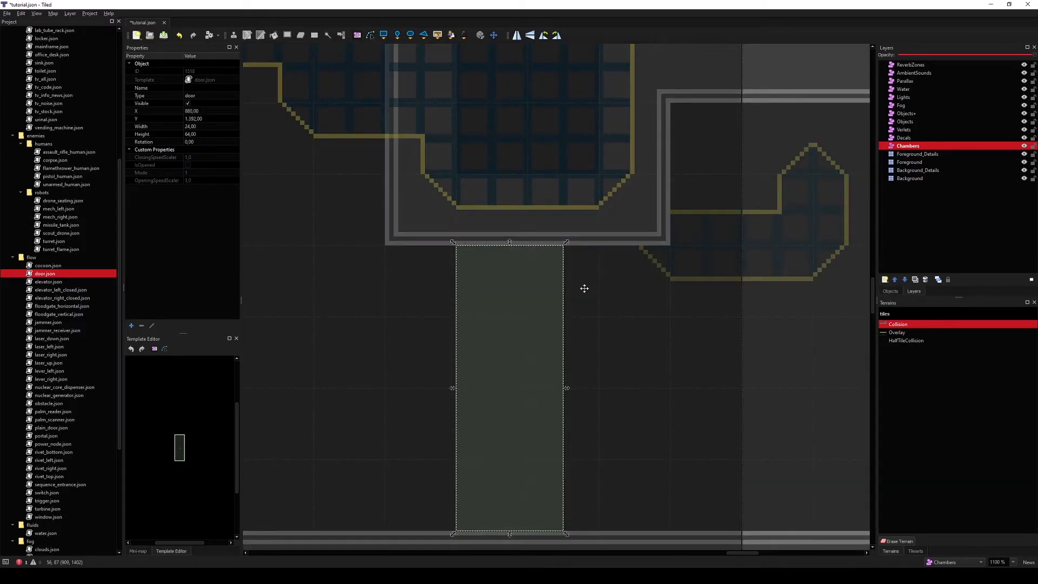
key("Right")
key("Right")
key("Right")
key("Right")
key("Right")
key("Left")
scroll(584, 288, "down", 4, "ctrl")
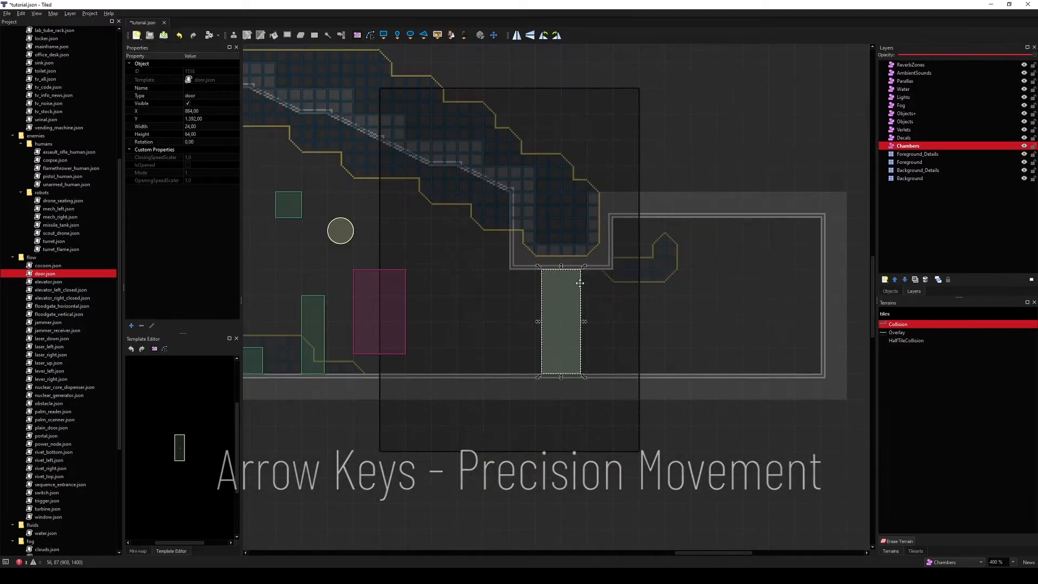
scroll(633, 359, "up", 3, "ctrl")
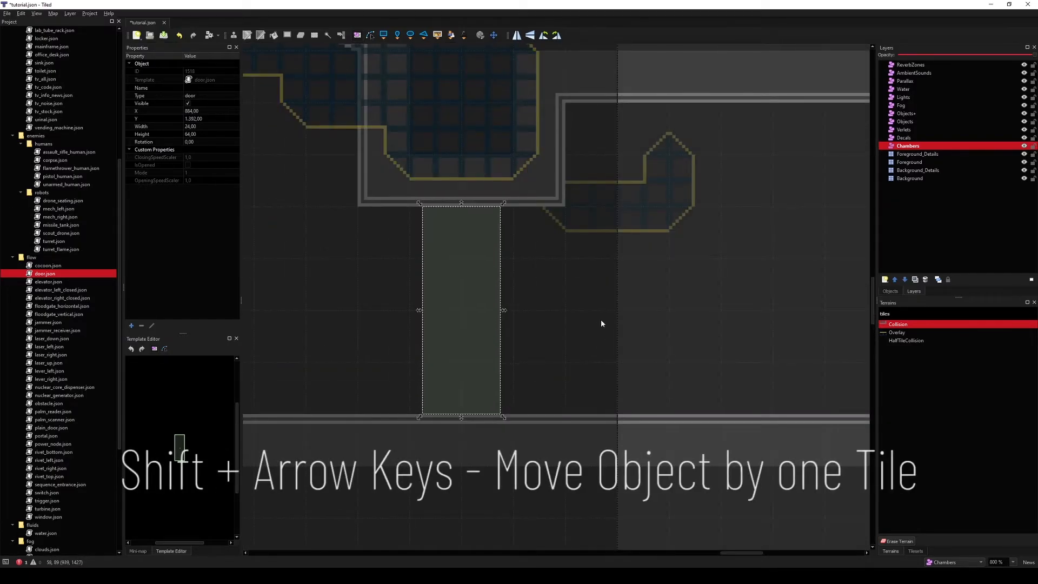
Step: Move the door three tiles right and back three tiles to its position
key("shift+Right")
key("shift+Right")
key("shift+Right")
key("shift+Left")
key("shift+Left")
key("shift+Left")
scroll(602, 320, "down", 3, "ctrl")
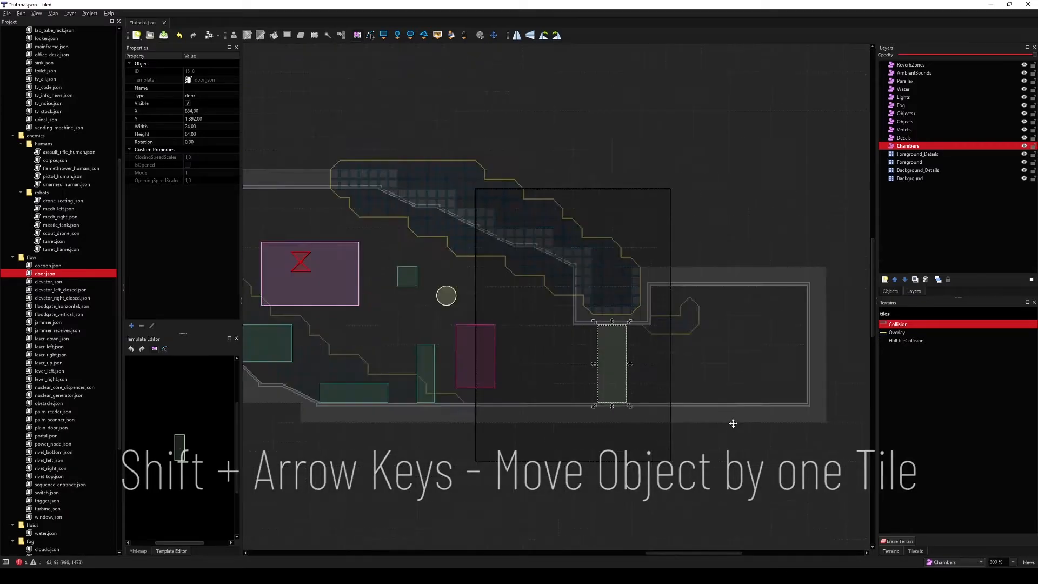
middle_click_drag(527, 402, 510, 382)
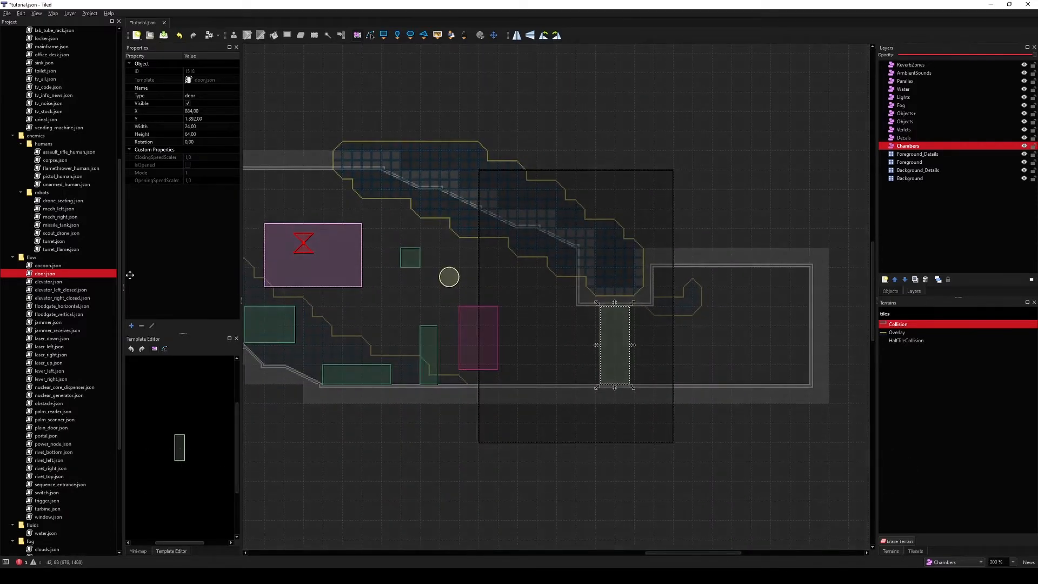
Step: Place two unarmed human templates on the floor of the new corridor
scroll(76, 283, "up", 3)
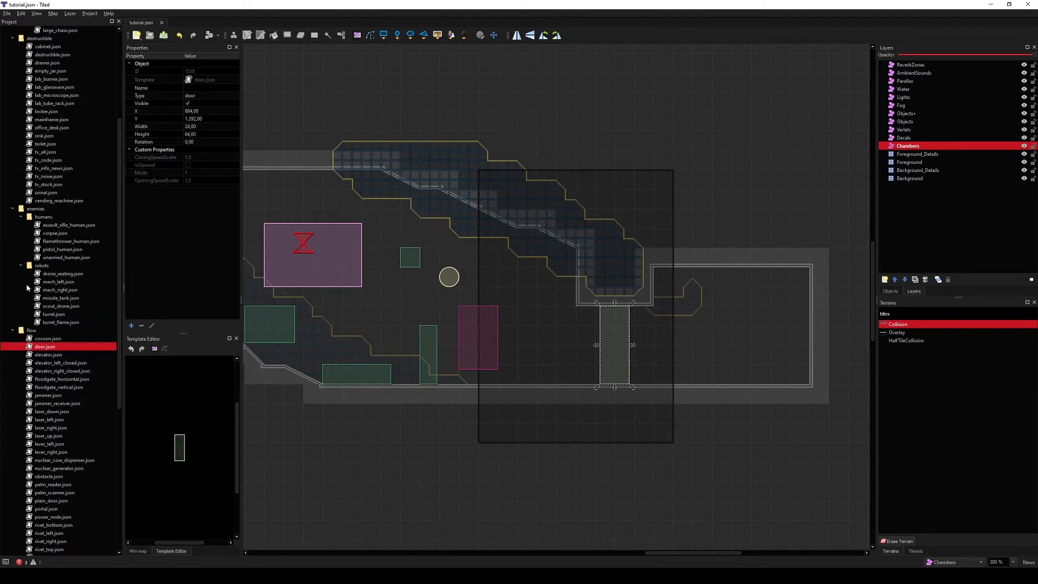
left_click_drag(64, 257, 690, 364)
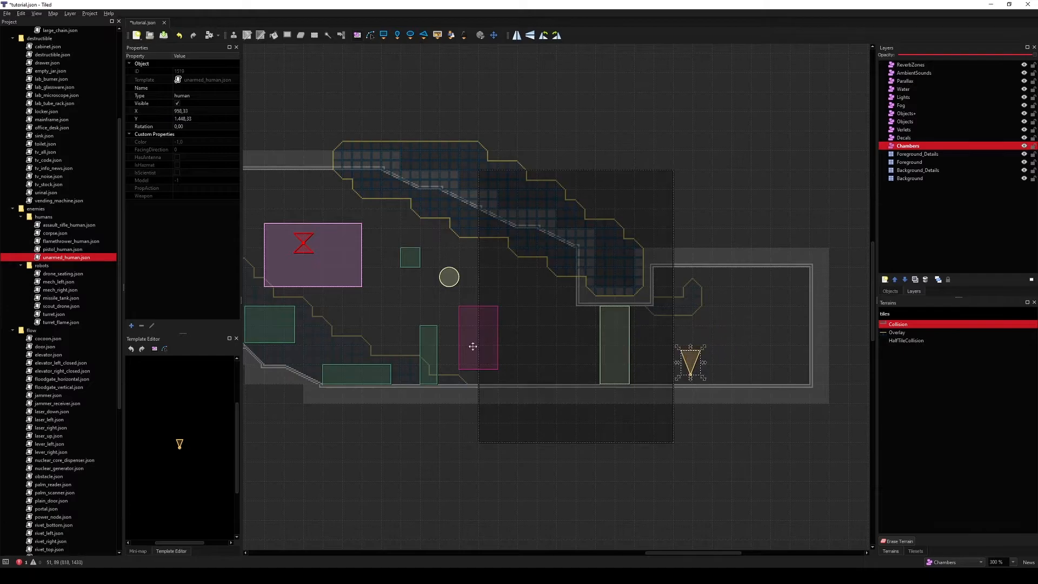
left_click_drag(65, 258, 765, 374)
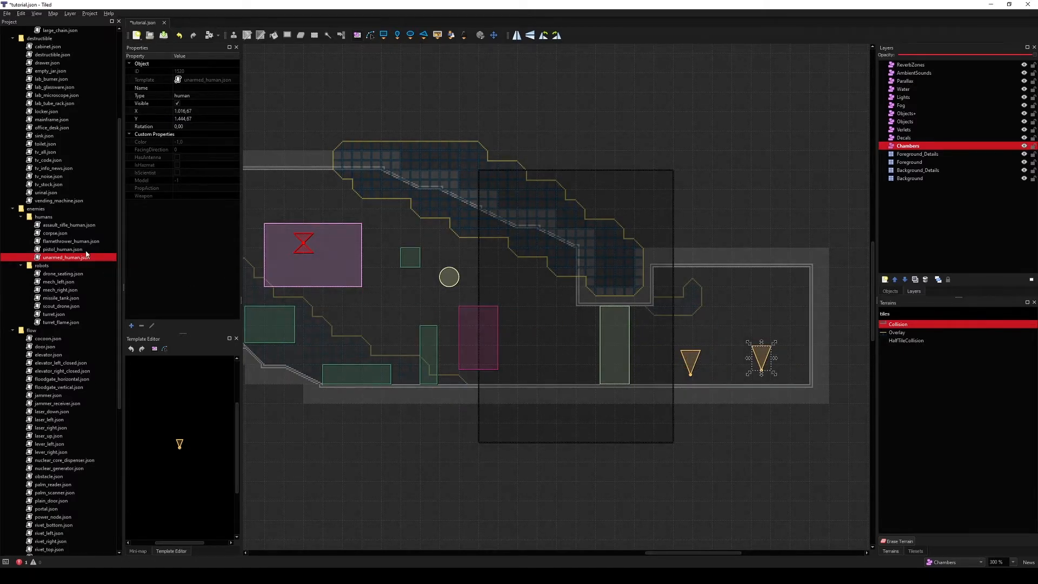
Step: Place a default light template in the upper part of the new corridor
scroll(64, 258, "up", 6)
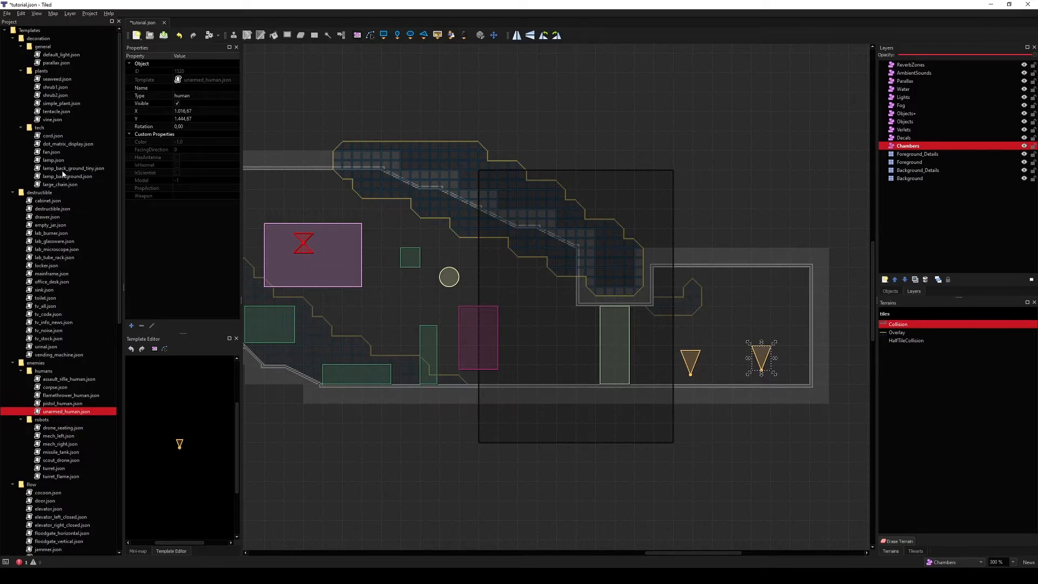
left_click(63, 177)
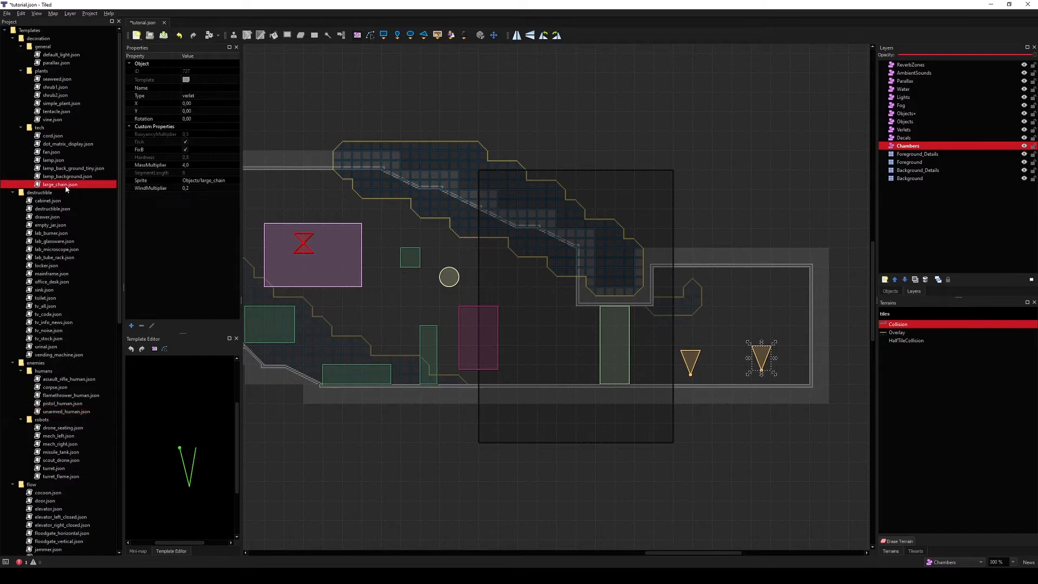
left_click(81, 54)
left_click_drag(64, 55, 727, 296)
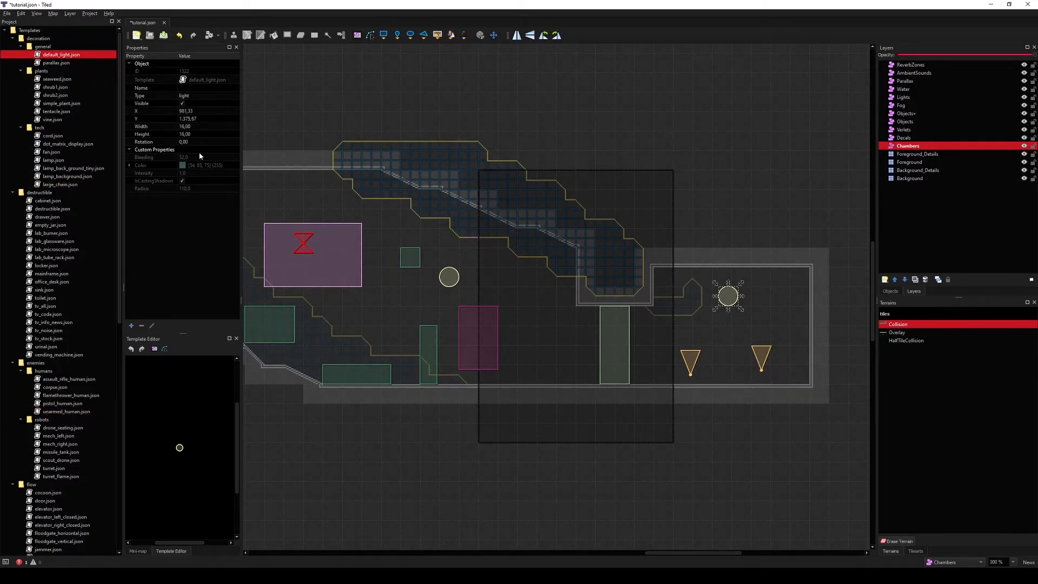
Step: Set the light's color to #552b54 (85, 43, 84) and its radius to 200
left_click(209, 165)
left_click(225, 165)
left_click_drag(559, 254, 527, 253)
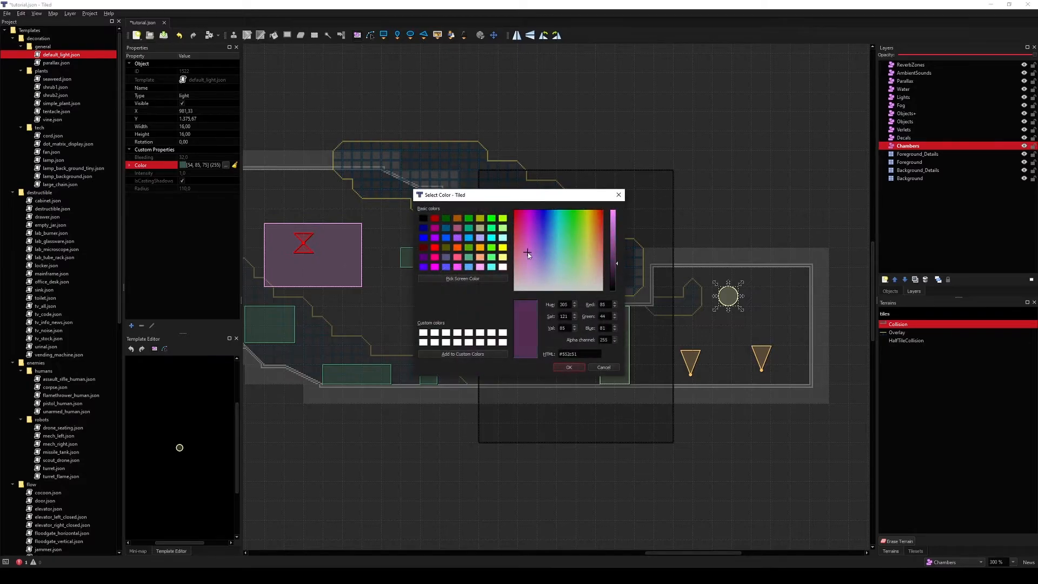
left_click(567, 367)
left_click(208, 188)
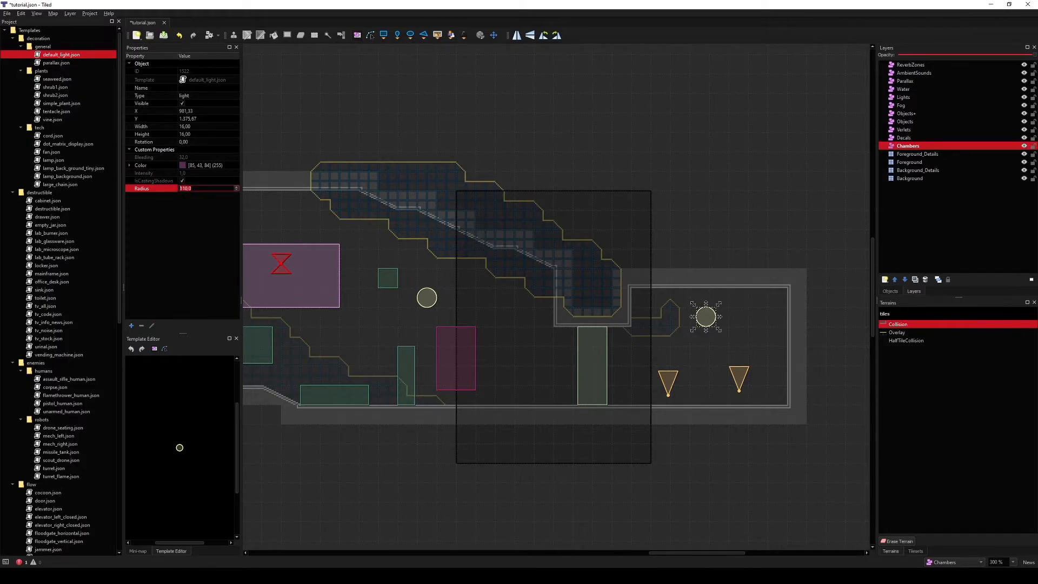
key("Return")
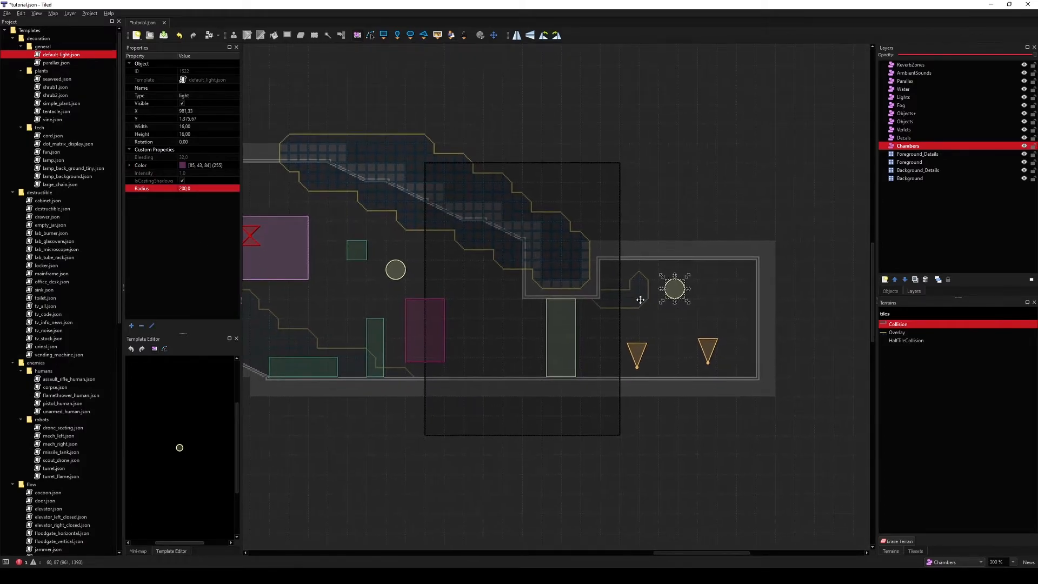
Step: Move the light from the Chambers layer into the Lights layer at the same spot
middle_click_drag(640, 300, 677, 310)
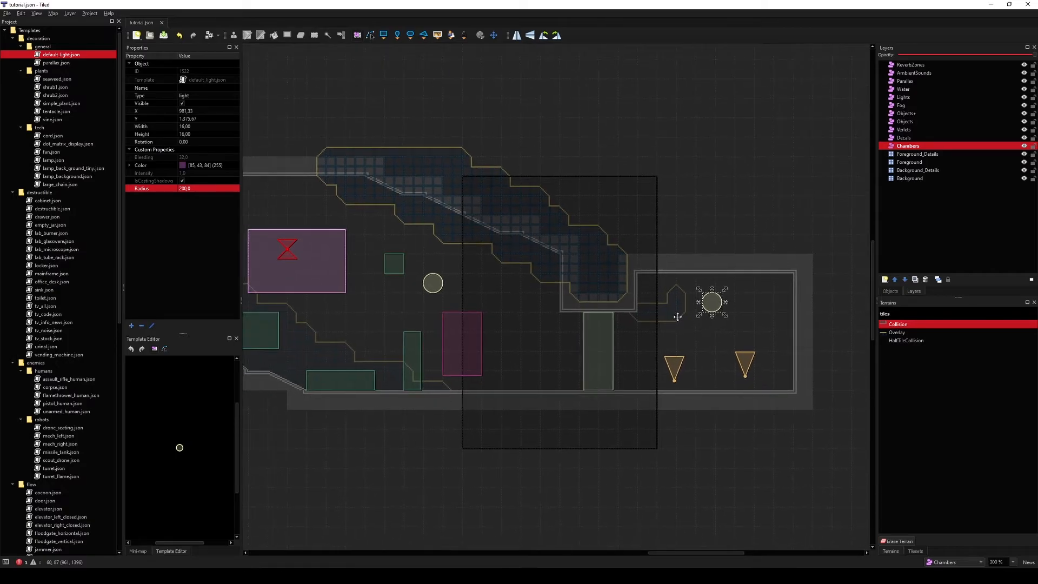
scroll(678, 316, "down", 1, "ctrl")
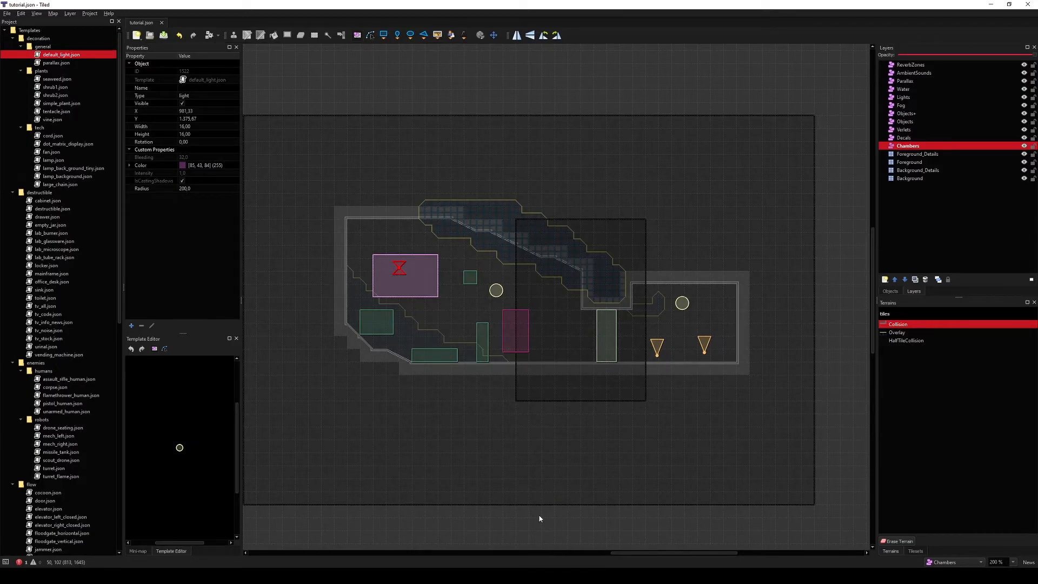
scroll(769, 309, "up", 1, "ctrl")
middle_click_drag(606, 305, 660, 315)
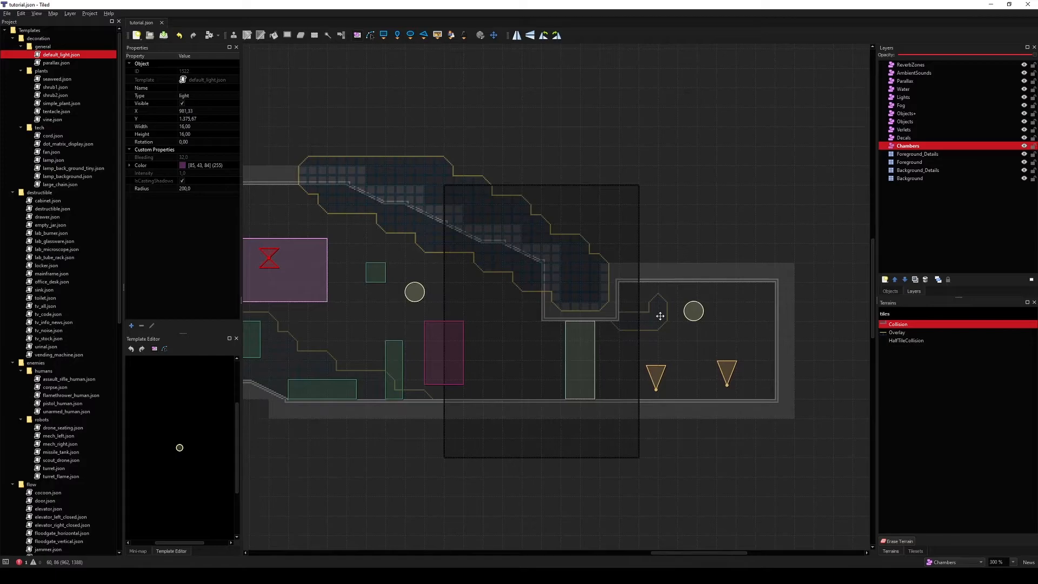
left_click(697, 311)
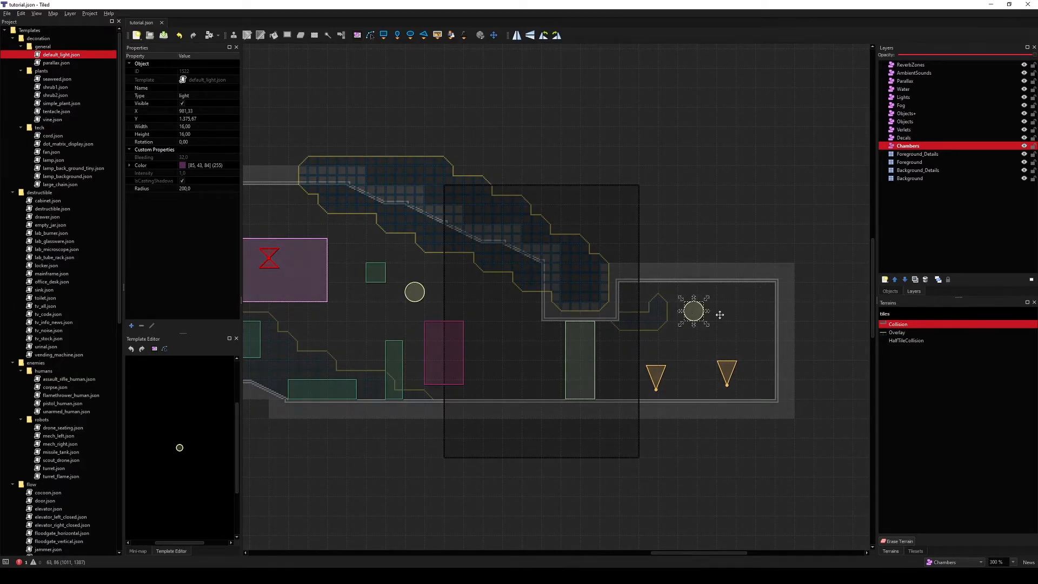
left_click(891, 291)
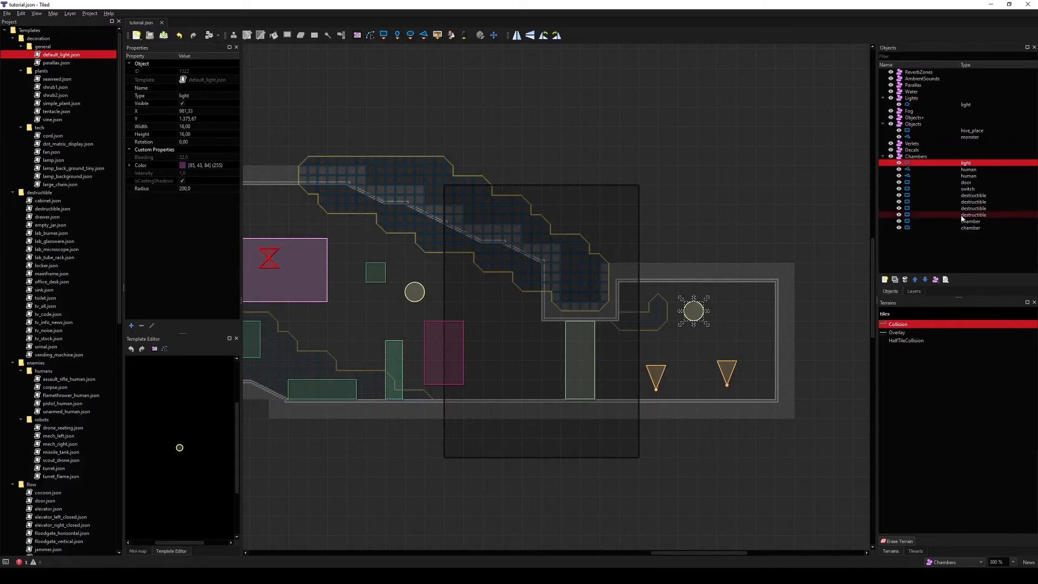
double_click(965, 165)
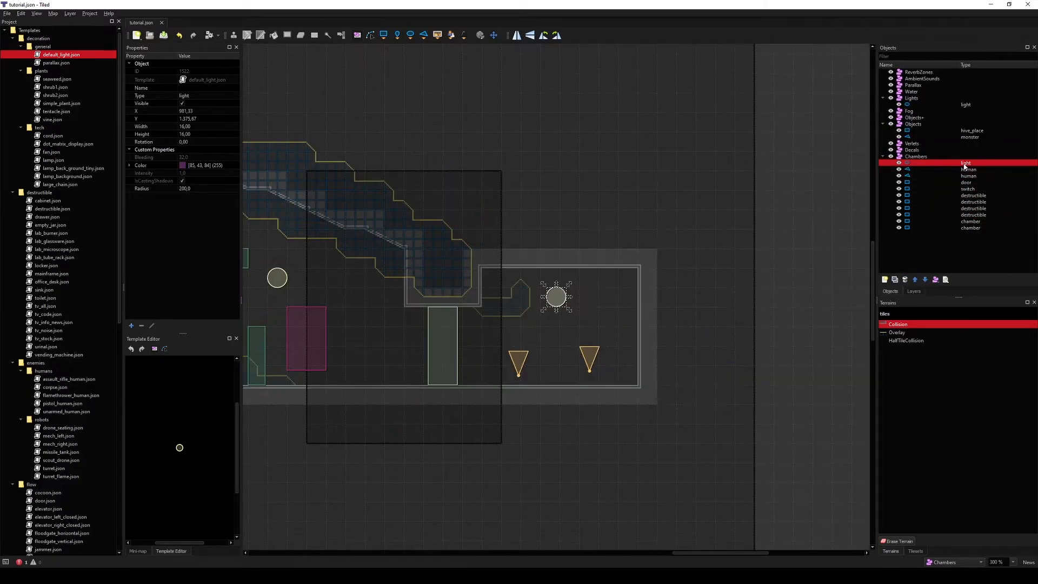
left_click(914, 291)
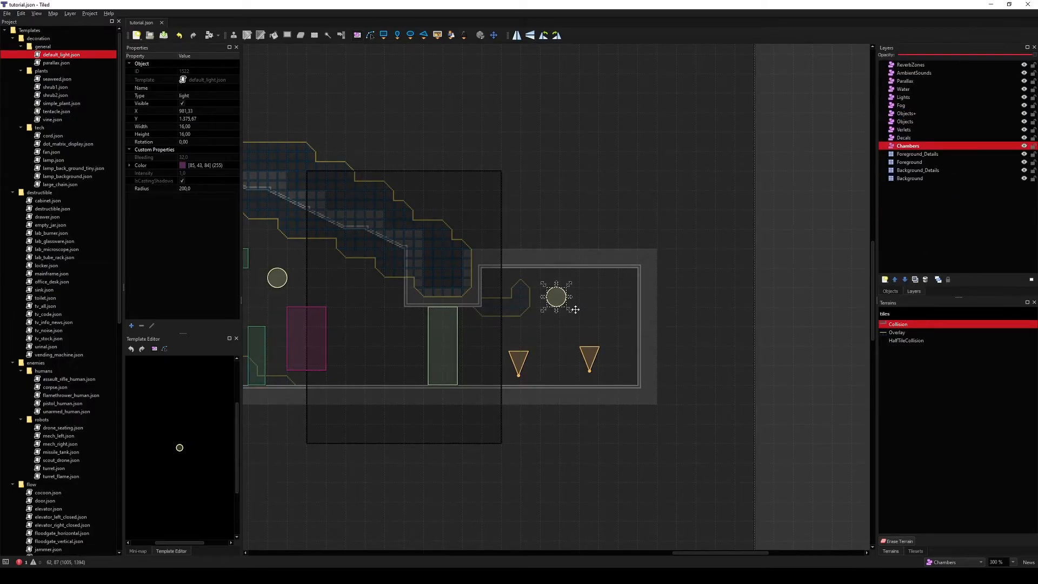
key("Delete")
middle_click_drag(575, 310, 690, 321)
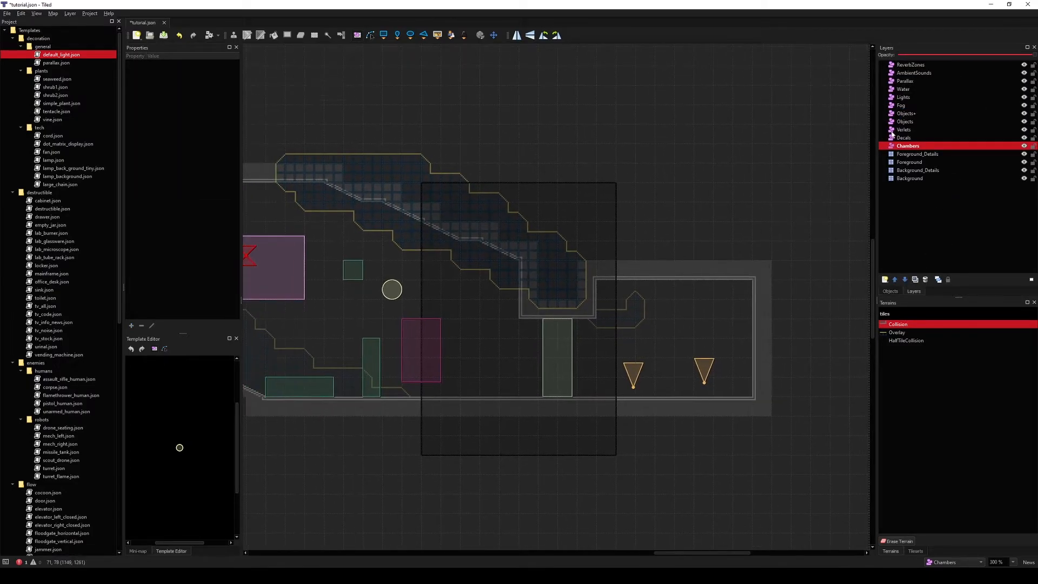
left_click(910, 98)
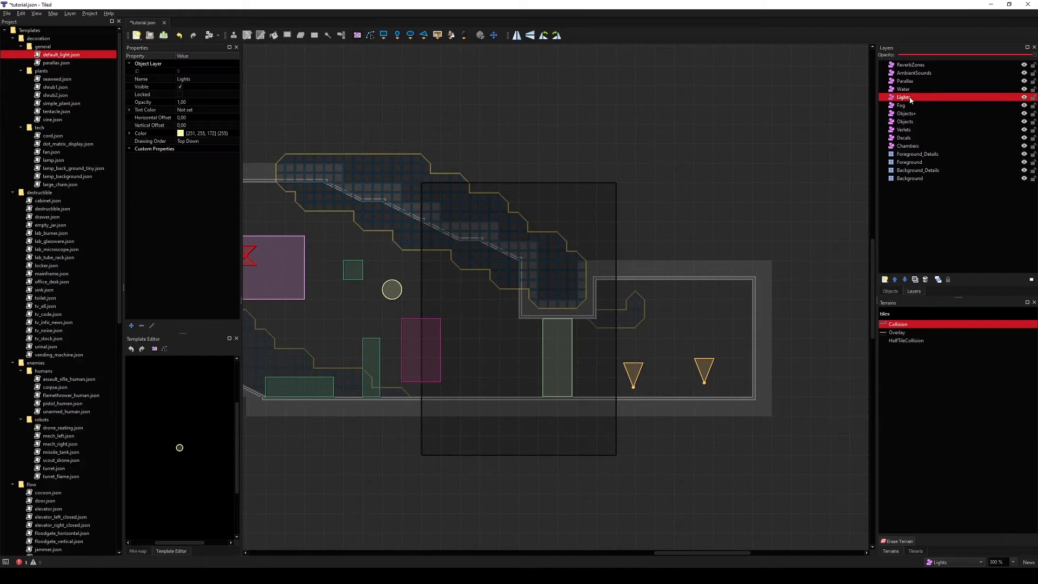
left_click(668, 310)
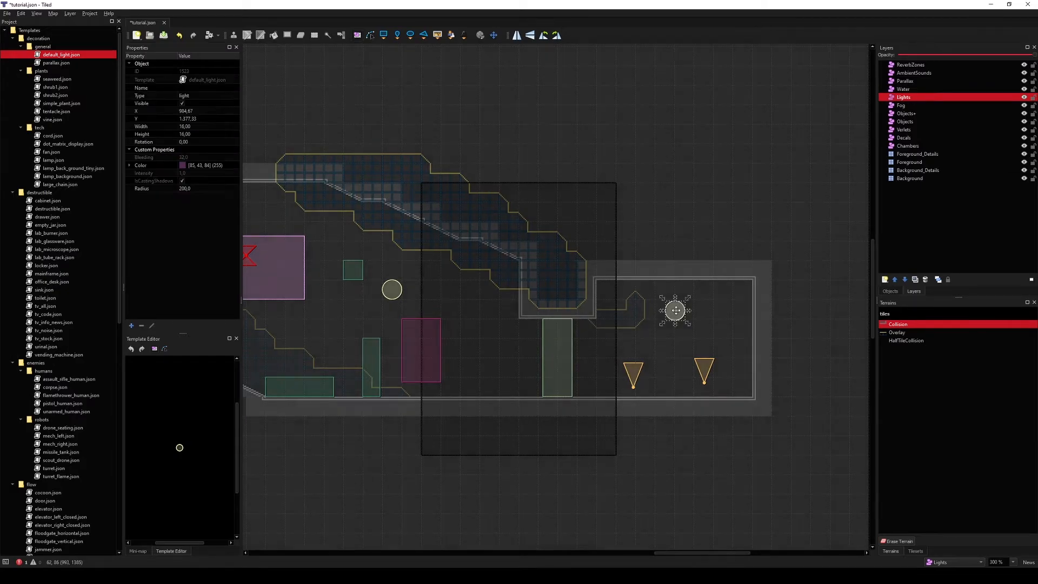
Step: Move the humans, door, switch and destructible objects from the Chambers layer into the Objects layer, realigning them
left_click(890, 291)
left_click(962, 215)
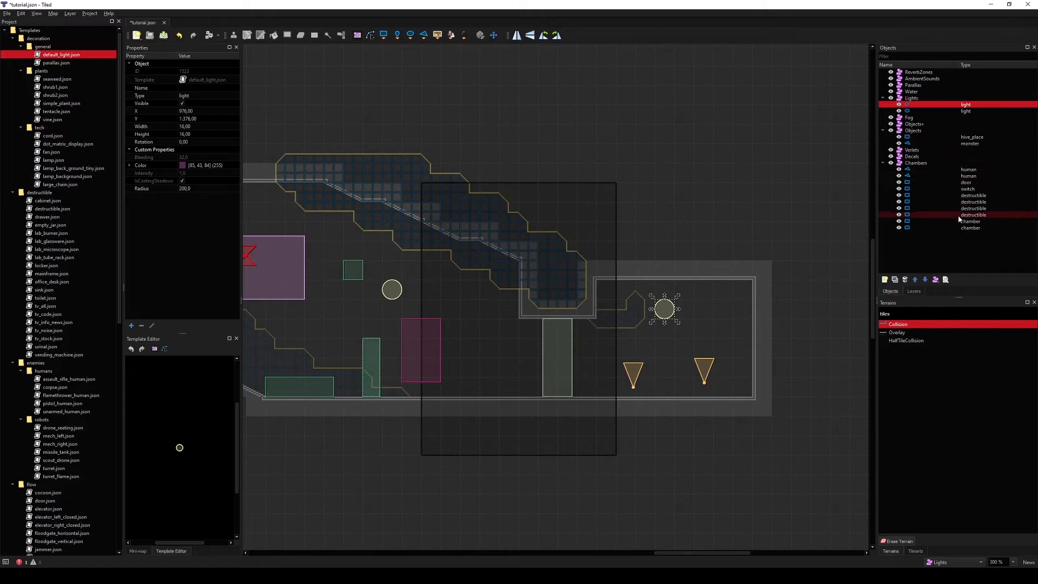
double_click(962, 214)
left_click(962, 171, "shift")
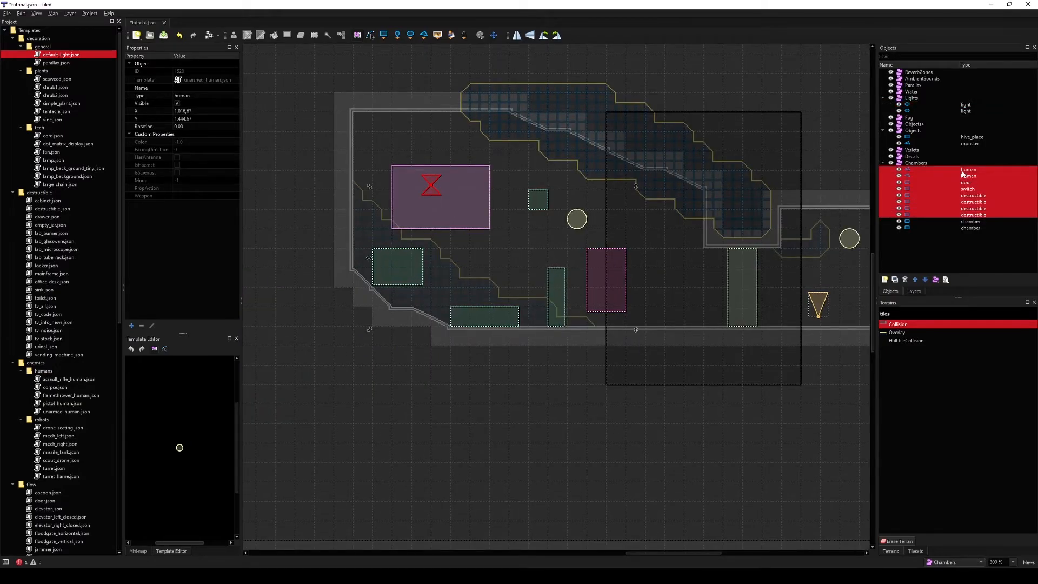
key("Delete")
left_click(914, 292)
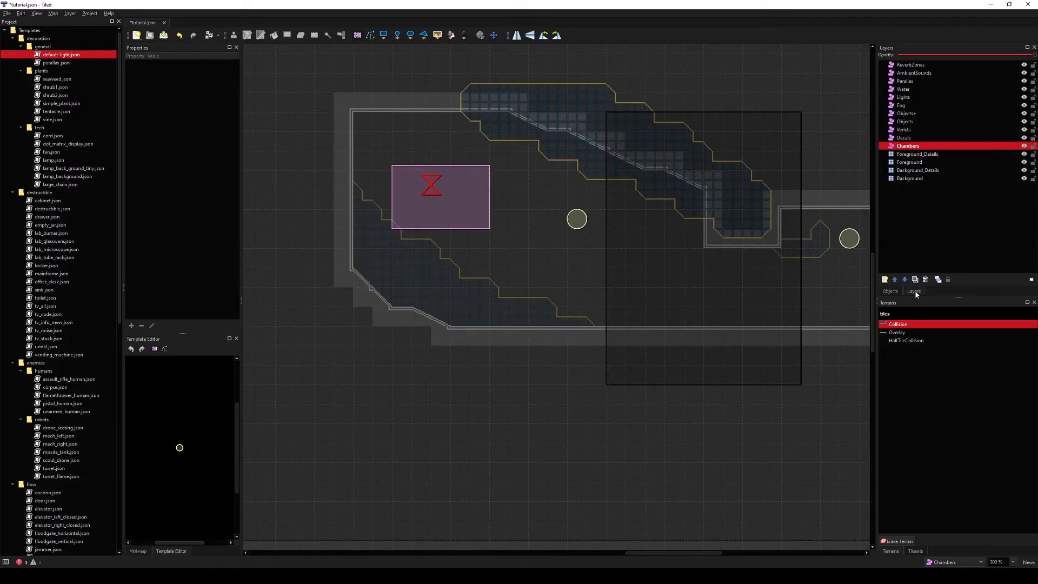
left_click(916, 122)
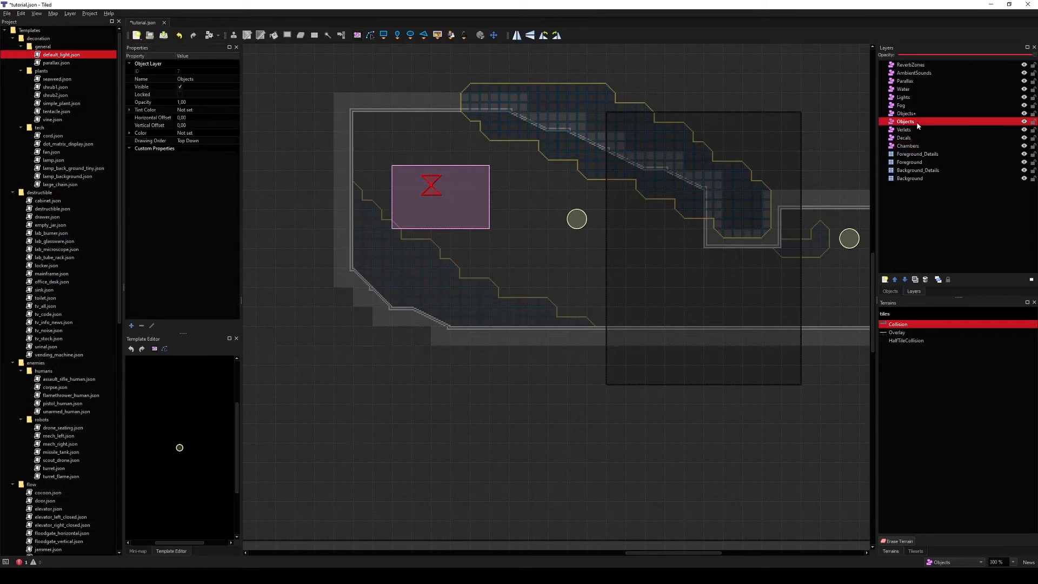
middle_click_drag(492, 235, 377, 265)
key("ctrl+v")
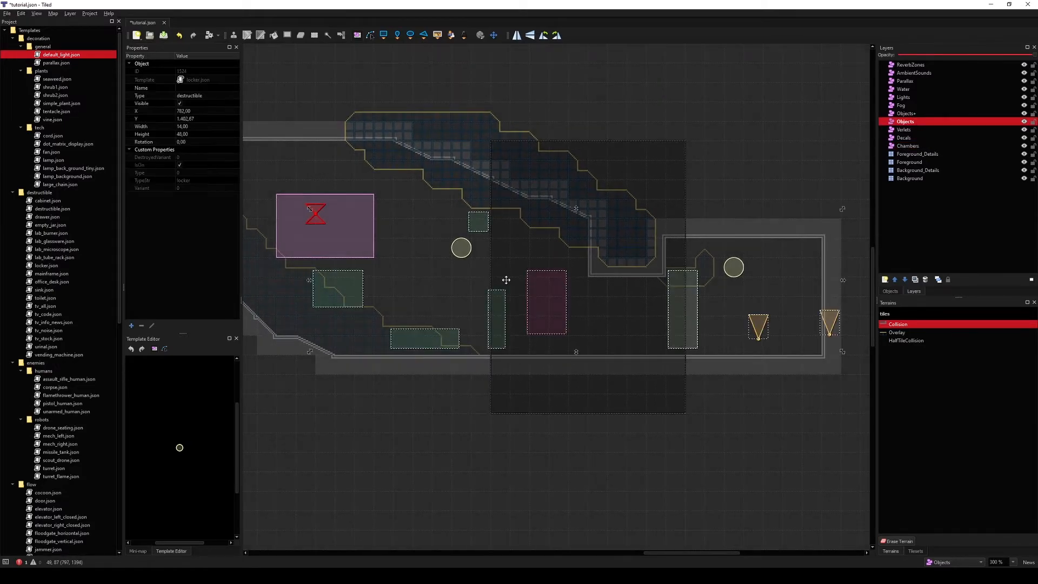
left_click_drag(440, 333, 384, 340)
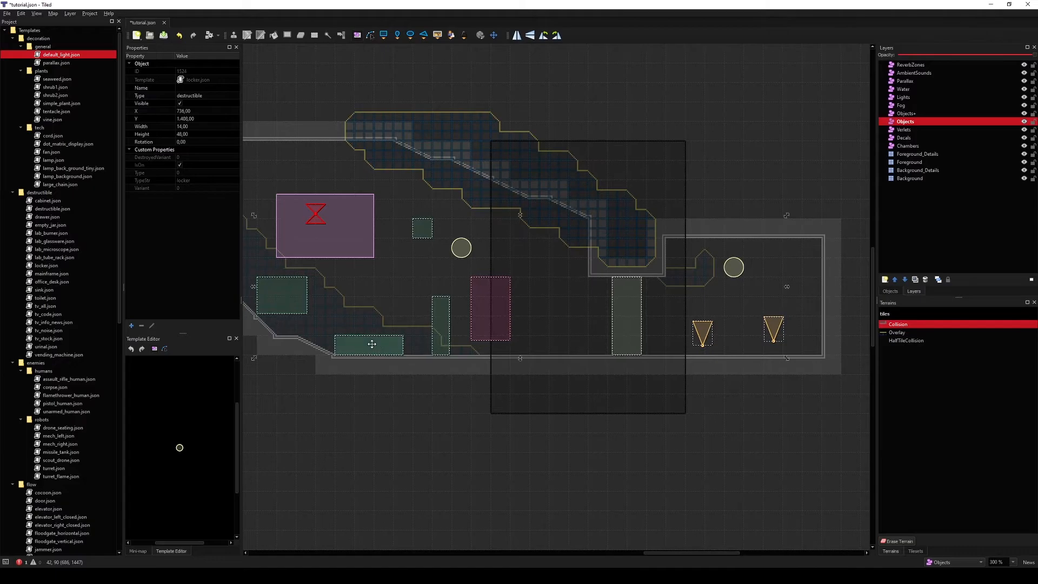
Step: Nudge the TV stock slightly right and save the map
scroll(739, 328, "down", 1, "ctrl")
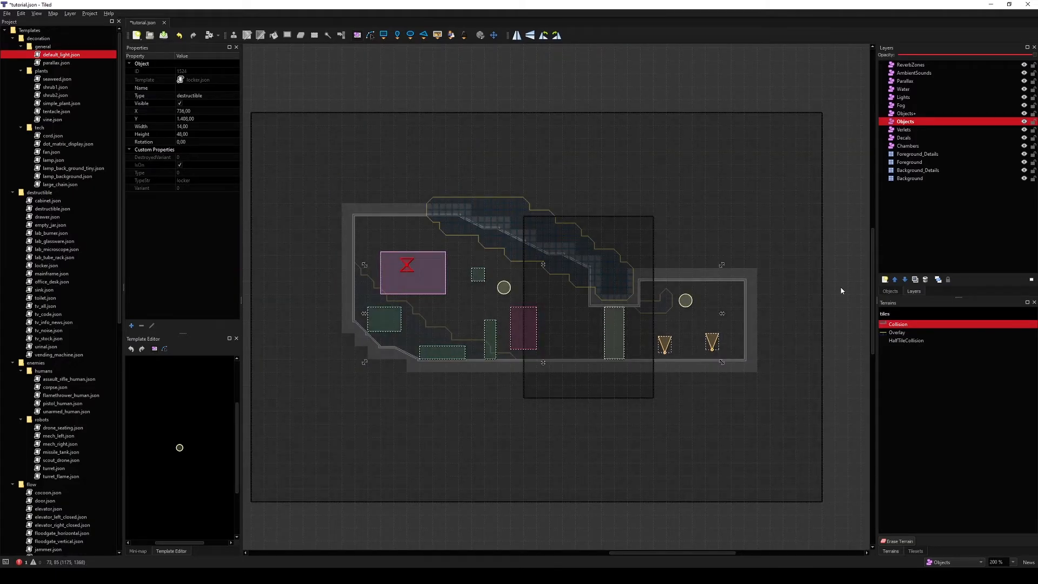
scroll(505, 349, "up", 1, "ctrl")
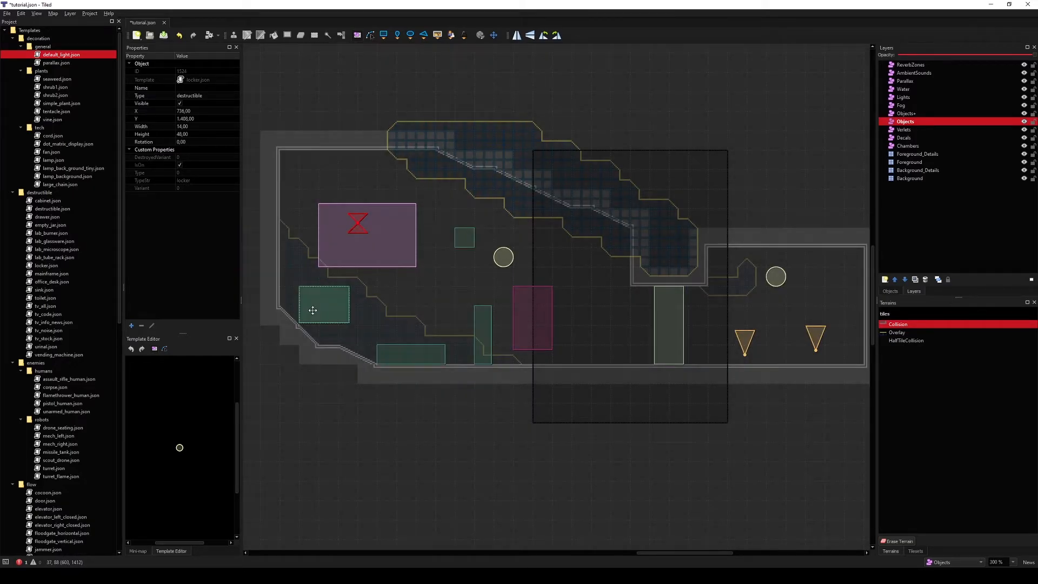
left_click_drag(314, 302, 337, 299)
middle_click_drag(598, 318, 531, 326)
key("ctrl+s")
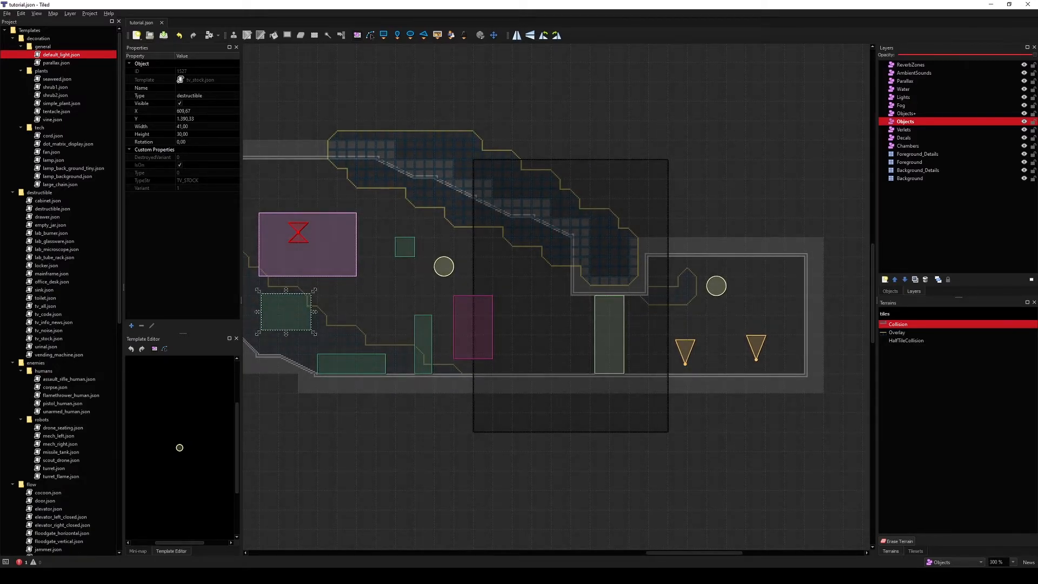
Step: Switch to CARRION and start a new game
key("alt+Tab")
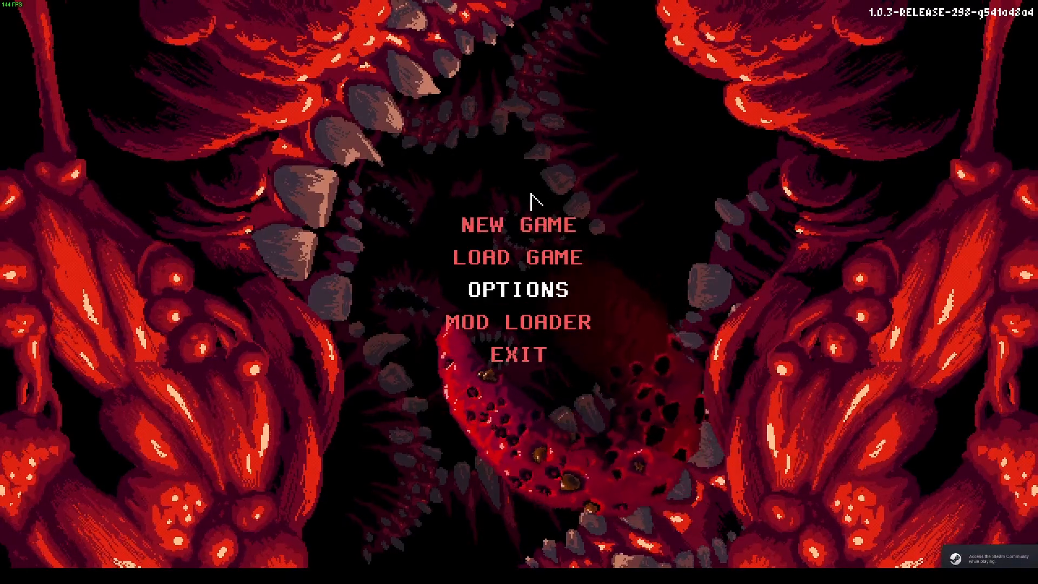
left_click(530, 216)
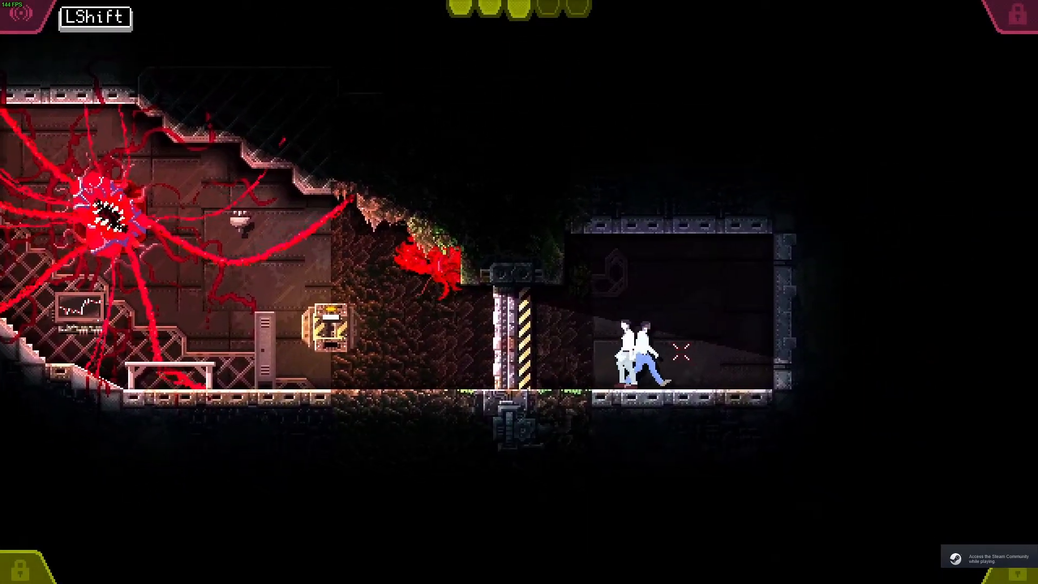
Step: Playtest the level by moving the monster through the room into the new corridor, then pause the game
right_click_drag(414, 403, 463, 366)
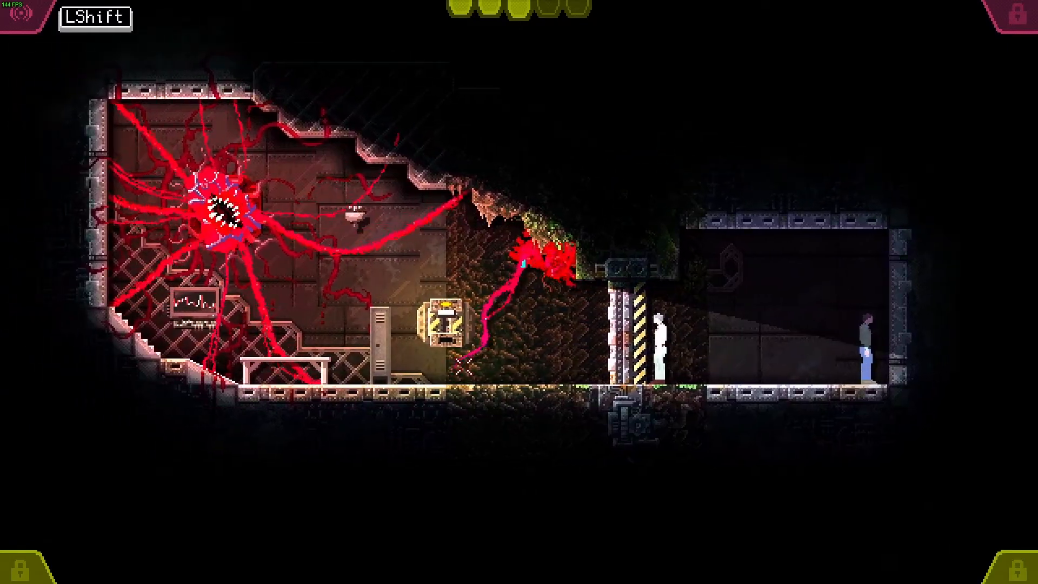
left_click_drag(464, 366, 472, 297)
right_click_drag(473, 297, 528, 86)
left_click_drag(528, 86, 530, 303)
left_click_drag(478, 333, 442, 231)
right_click_drag(419, 271, 434, 498)
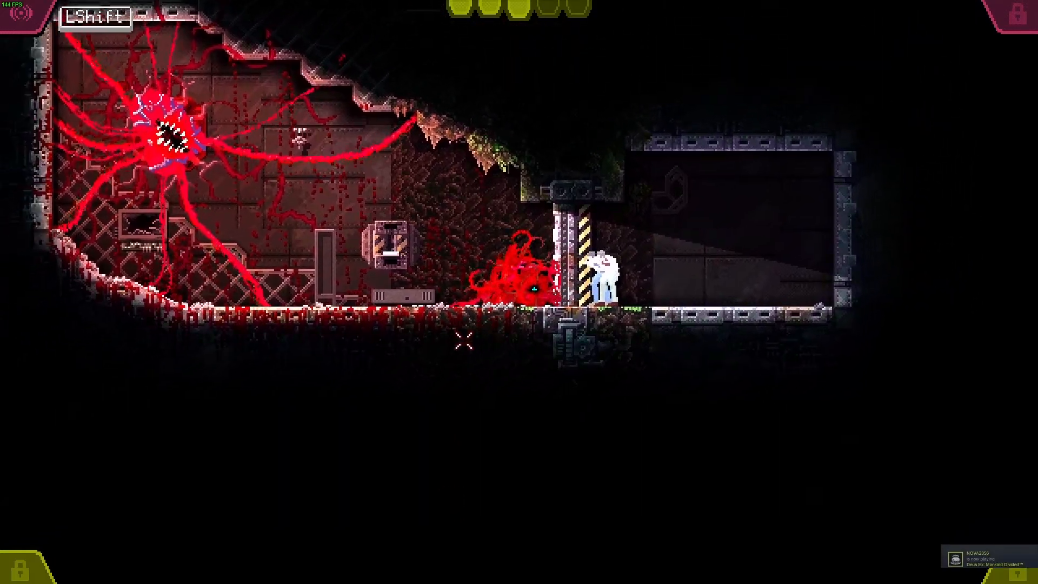
right_click_drag(500, 283, 391, 121)
left_click_drag(415, 365, 562, 264)
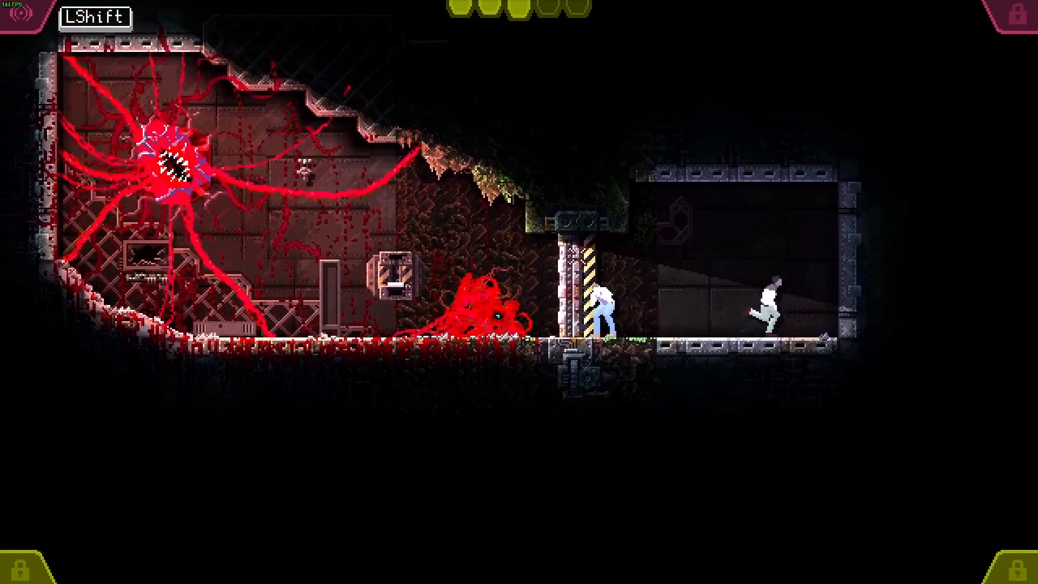
key("Escape")
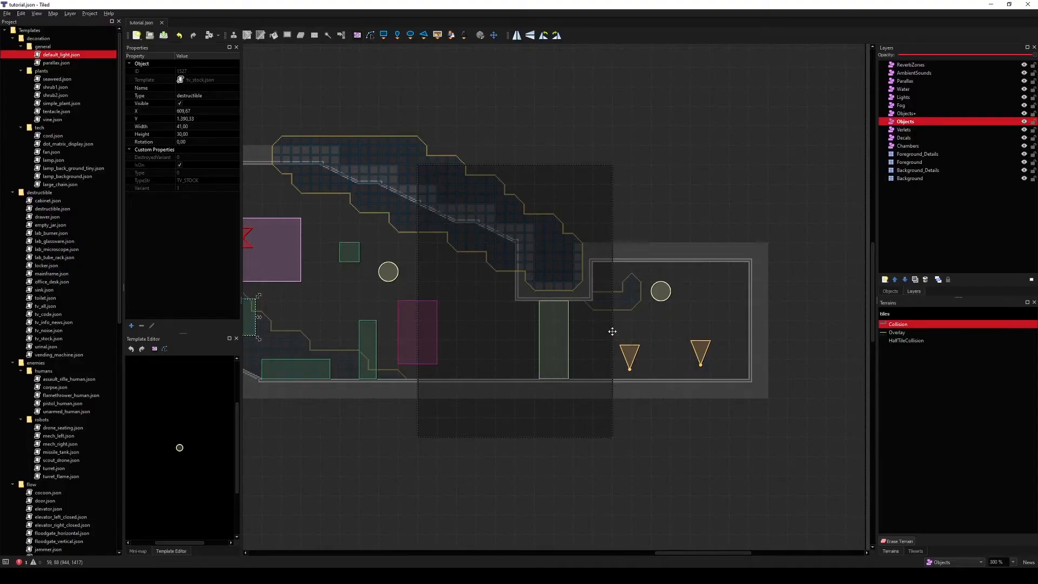
Step: Return to Tiled and move the switch right to X 816, next to the door
middle_click_drag(567, 350, 584, 337)
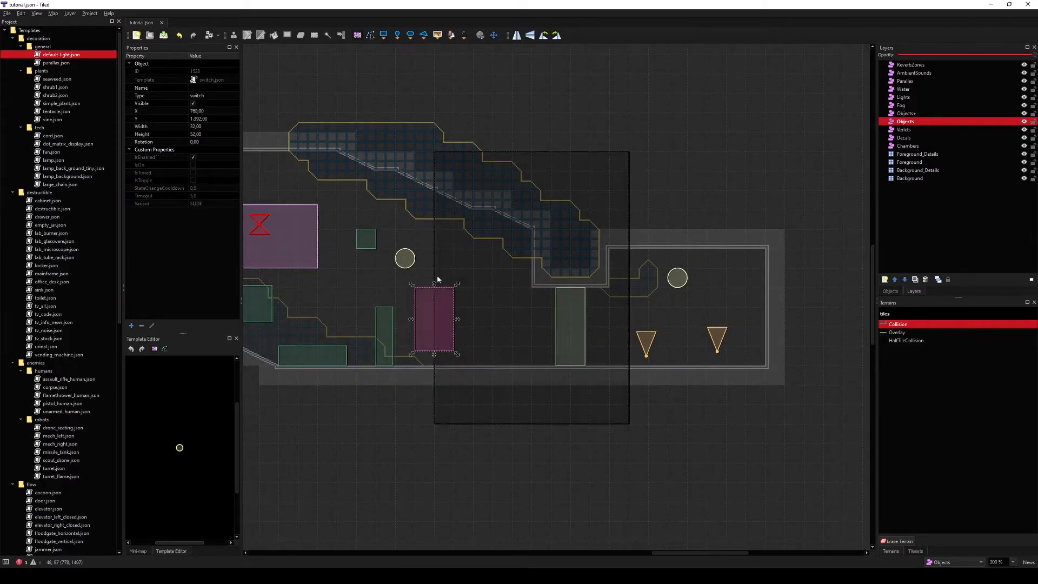
left_click(570, 325)
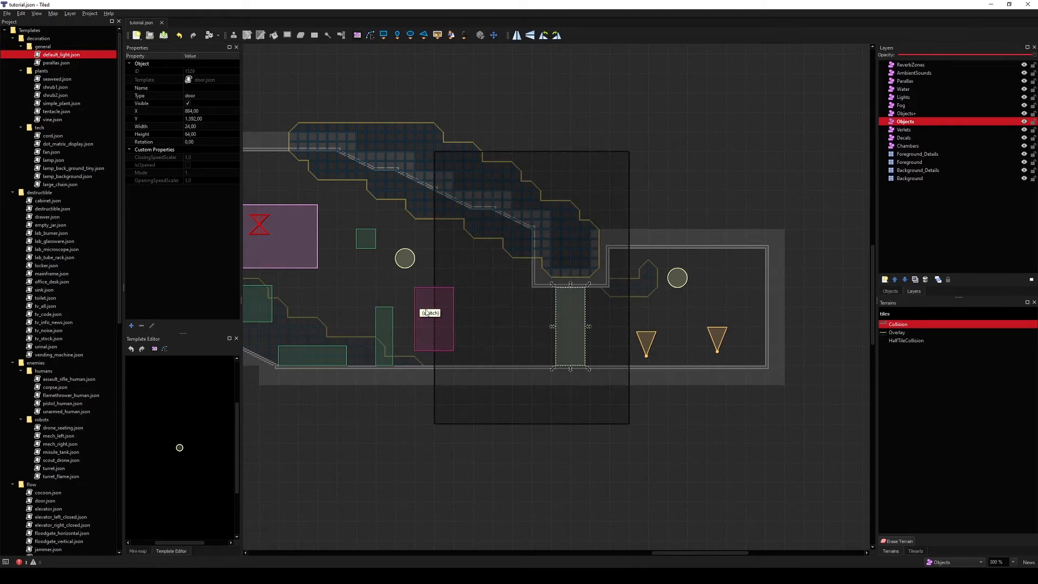
left_click_drag(423, 324, 481, 325)
Step: Select the switch object and name it switch1
left_click(200, 88)
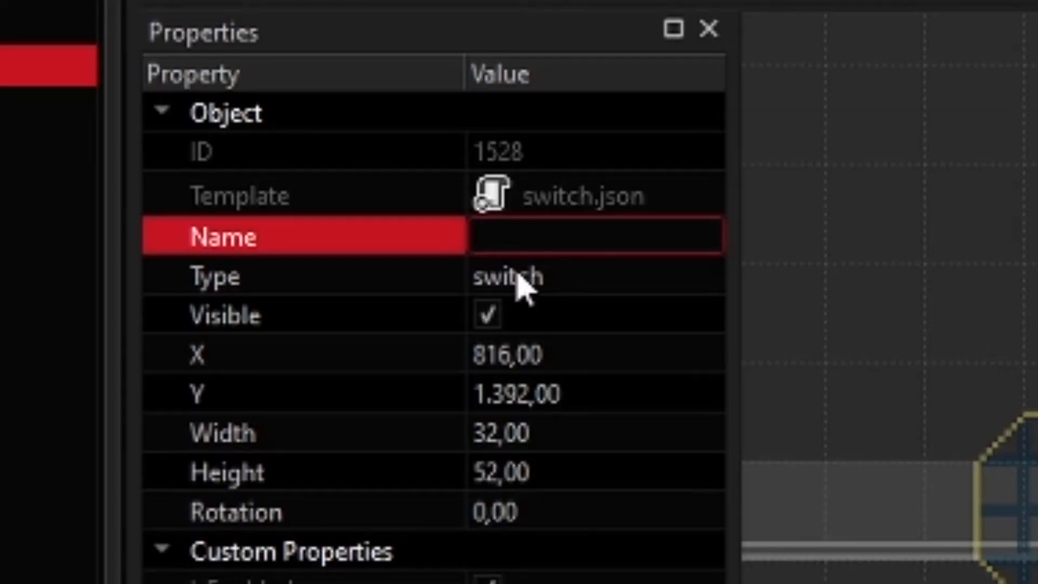
left_click(155, 103)
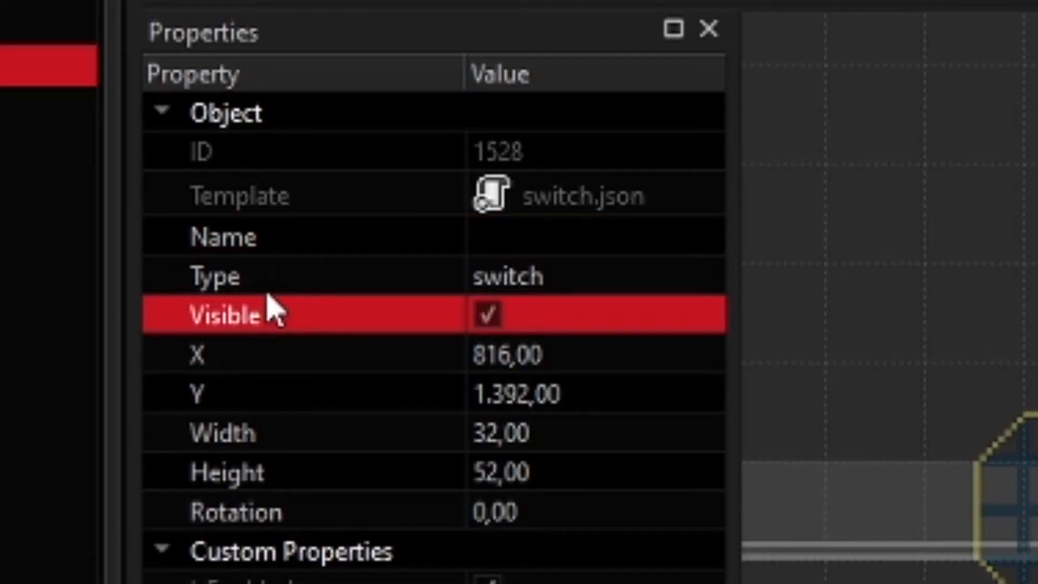
left_click(270, 240)
left_click(491, 240)
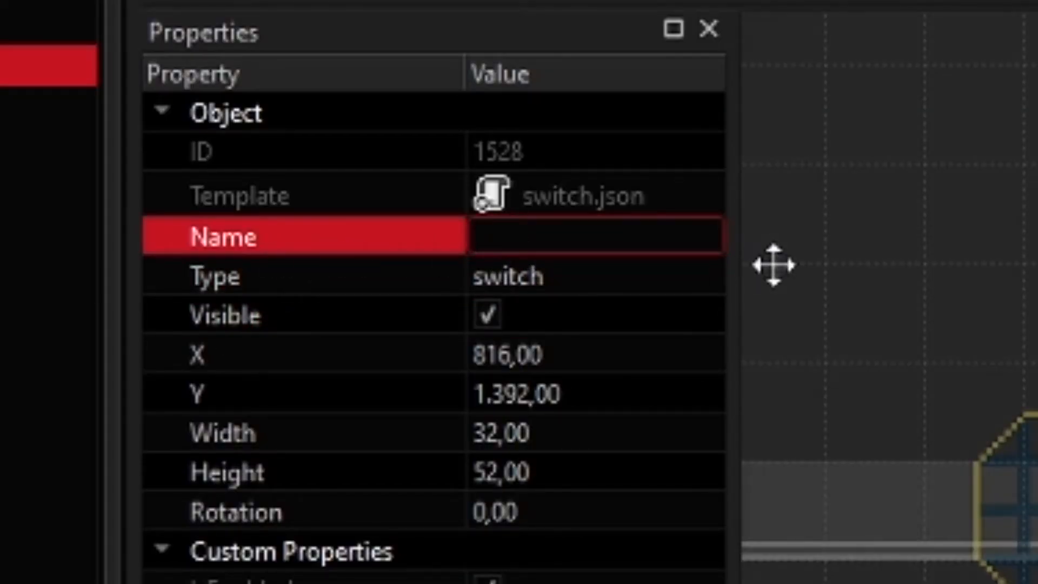
type("switch1")
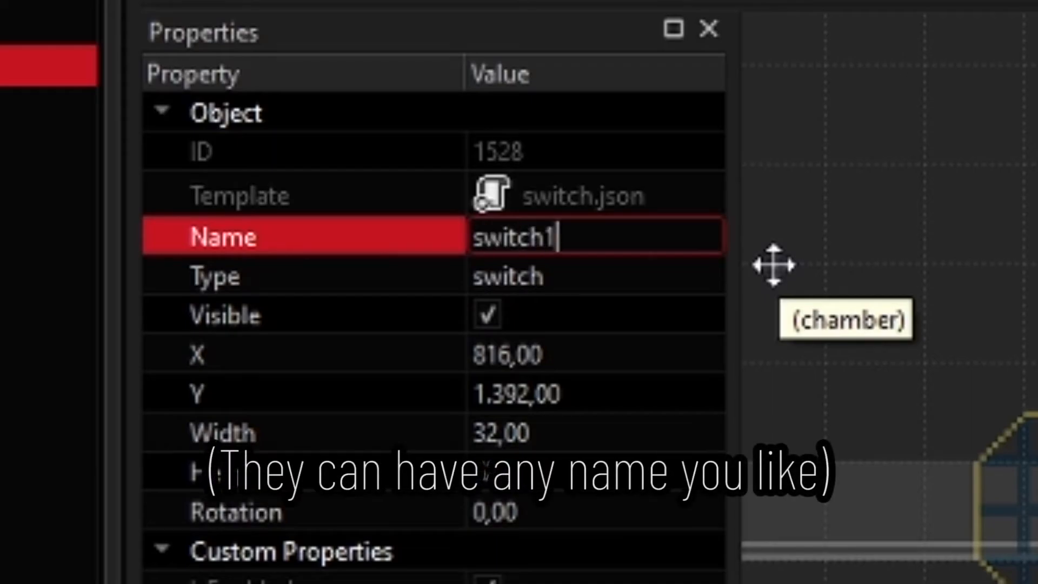
key("Return")
Step: Select the door next to the switch and name it door1
left_click(806, 254)
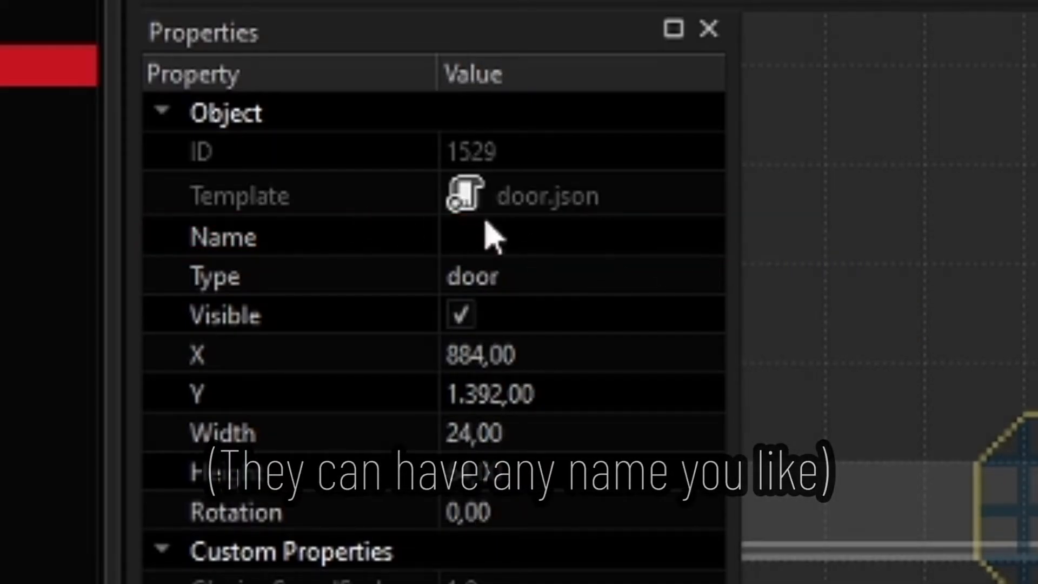
double_click(490, 238)
type("door1")
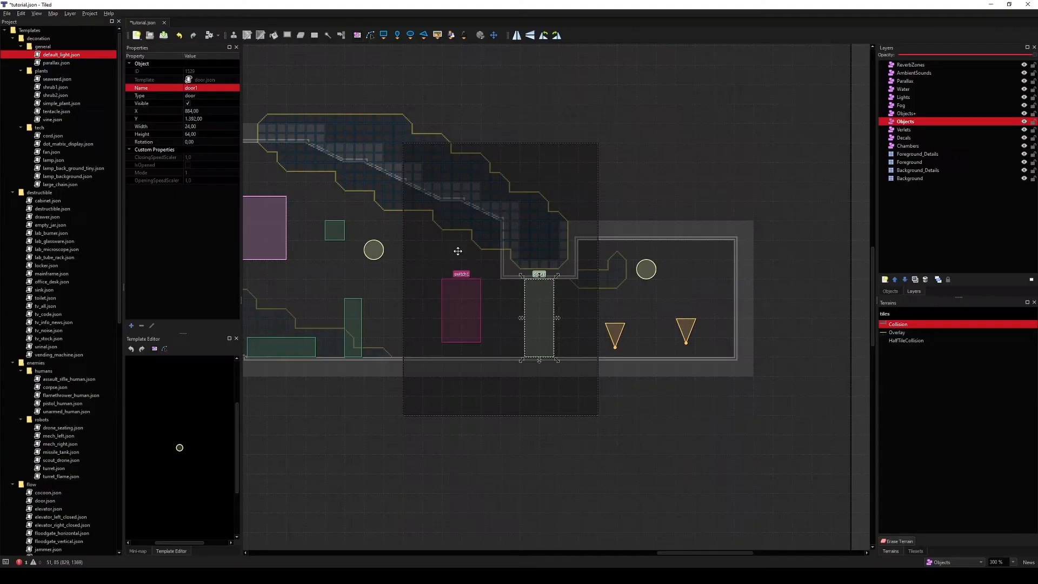
key("Return")
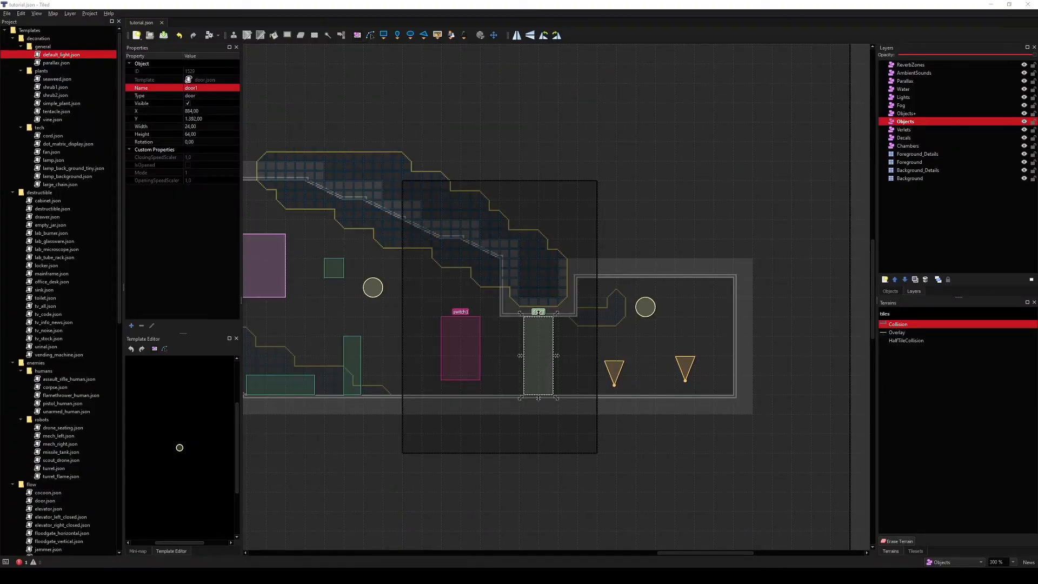
Step: Open tutorial.cgs from the Tutorial Scripts folder in Notepad++ and place the editor beside the map
key("alt+Tab")
double_click(381, 295)
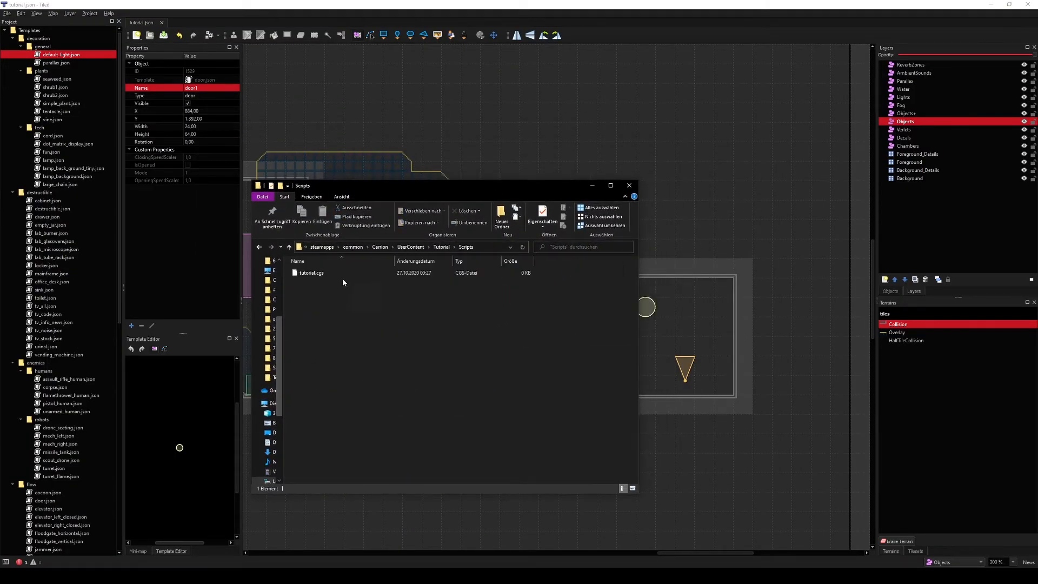
left_click(307, 273)
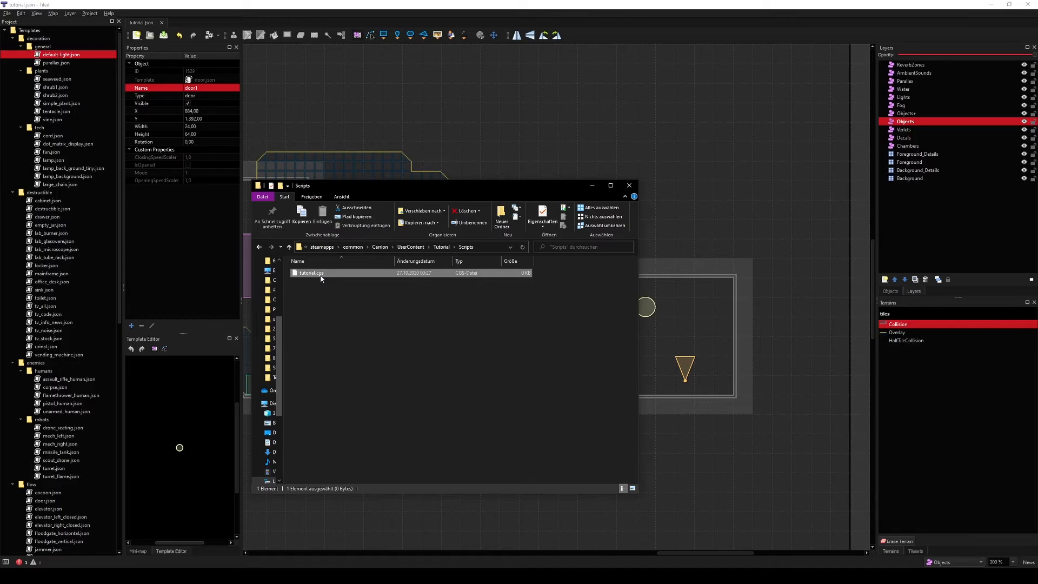
left_click(433, 384)
key("alt+Tab")
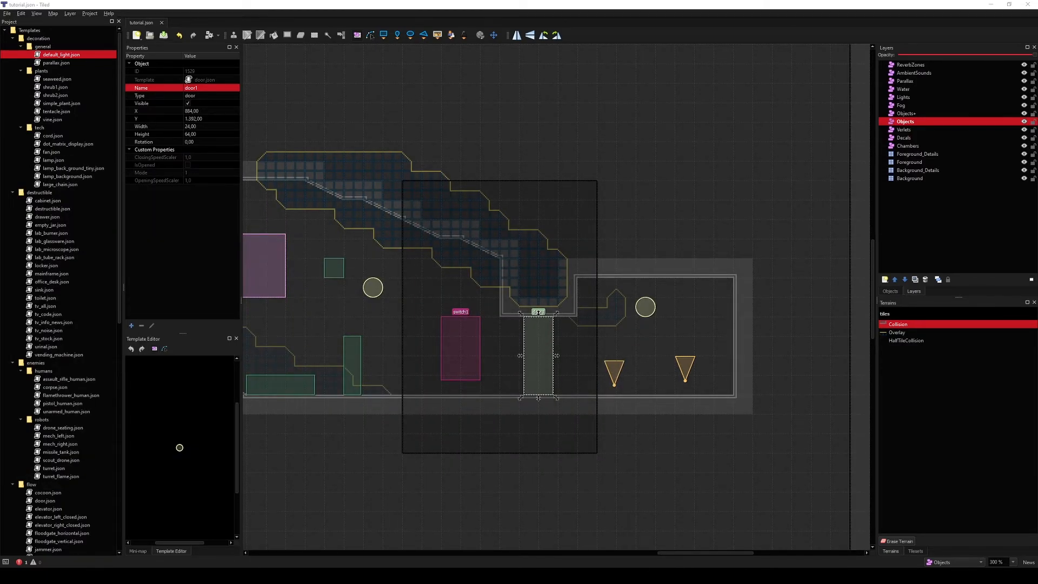
key("alt+Tab")
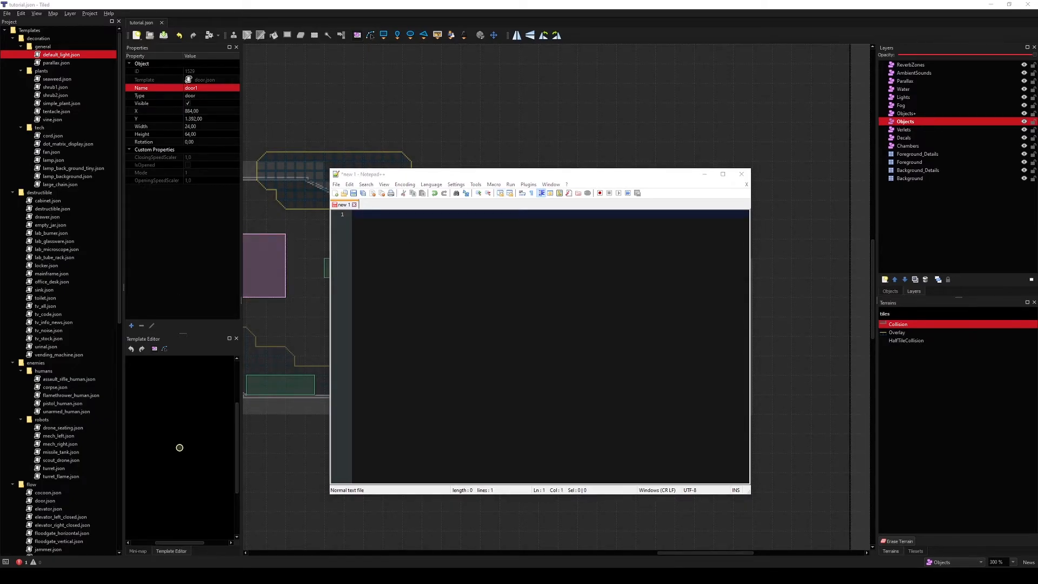
left_click_drag(469, 265, 470, 261)
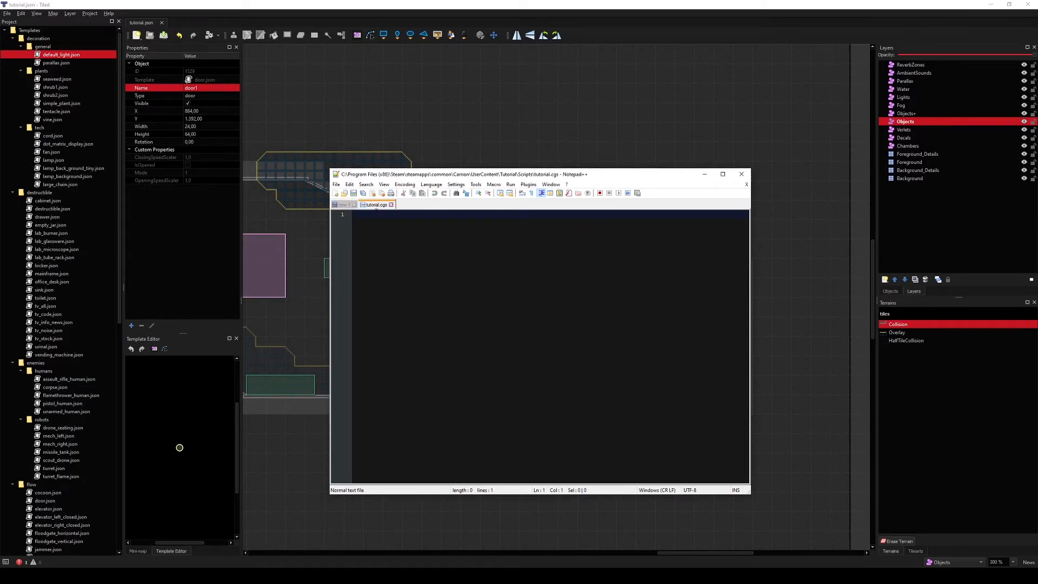
left_click(353, 204)
left_click_drag(476, 181, 732, 215)
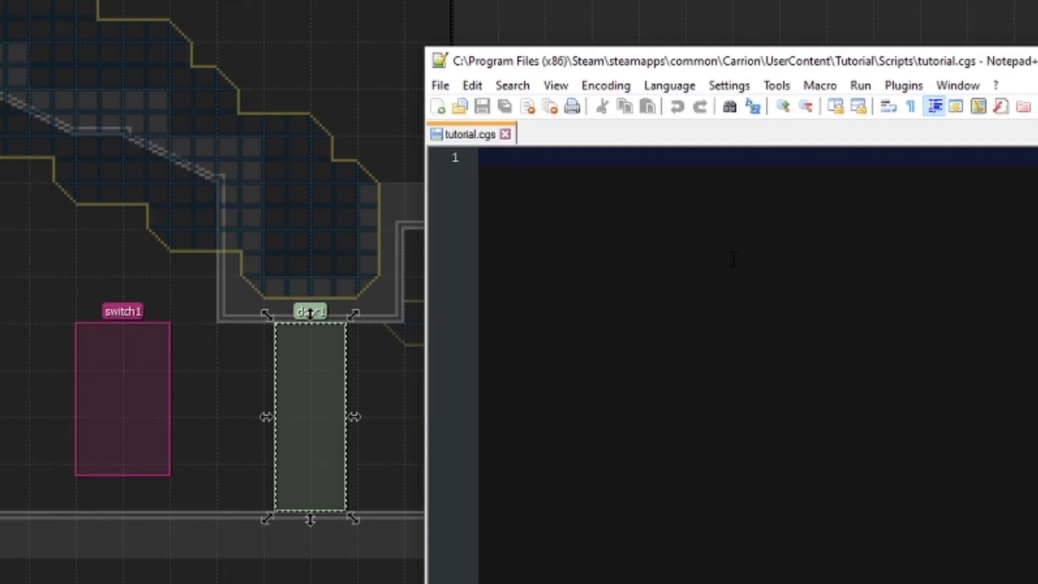
Step: Write the script line "switch1 -> door1;" linking the switch to the door, and save the script
type("1")
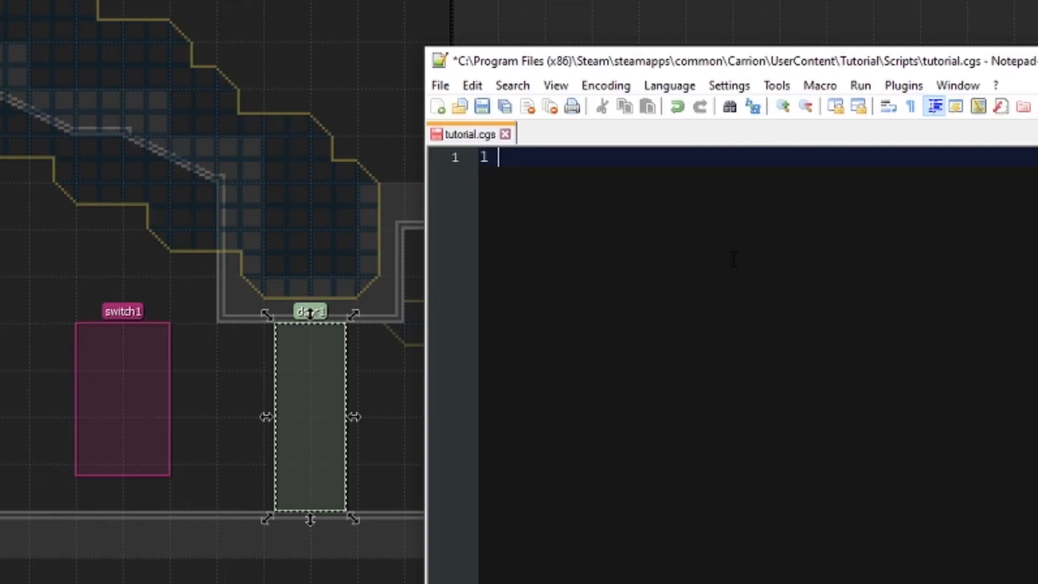
type(" -> 2;")
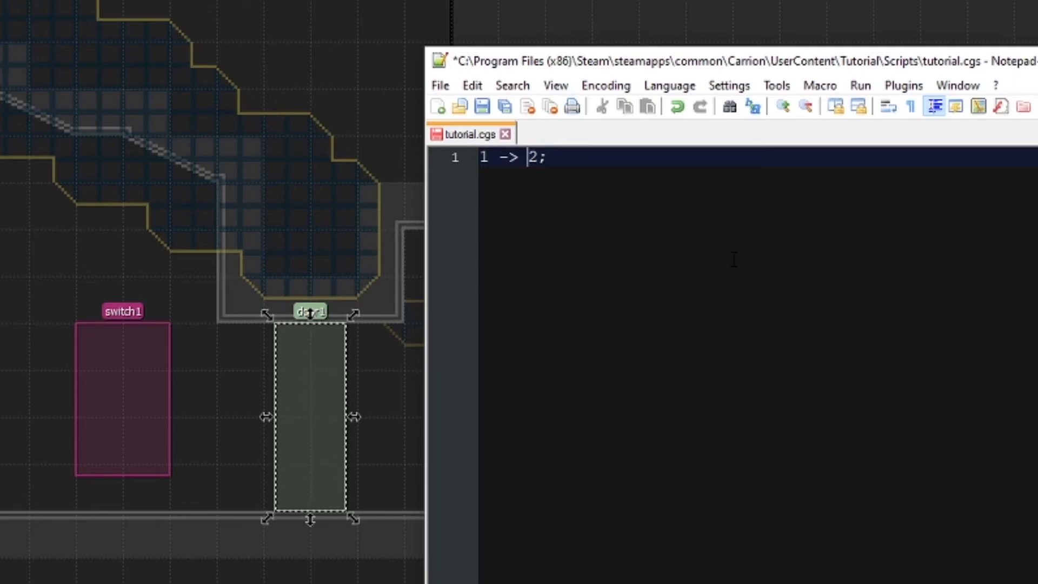
key("BackSpace")
type("switch1")
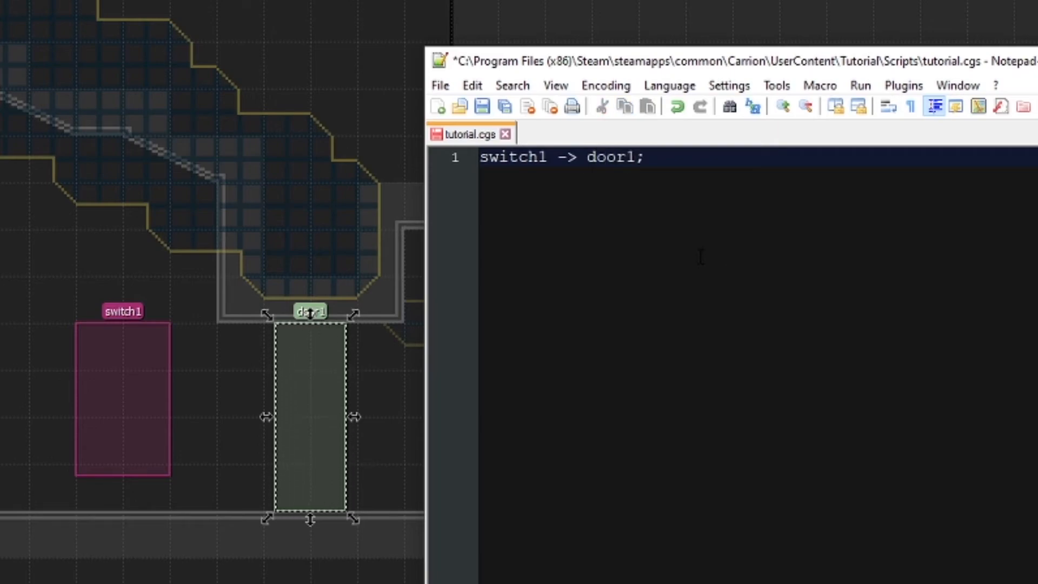
left_click(481, 107)
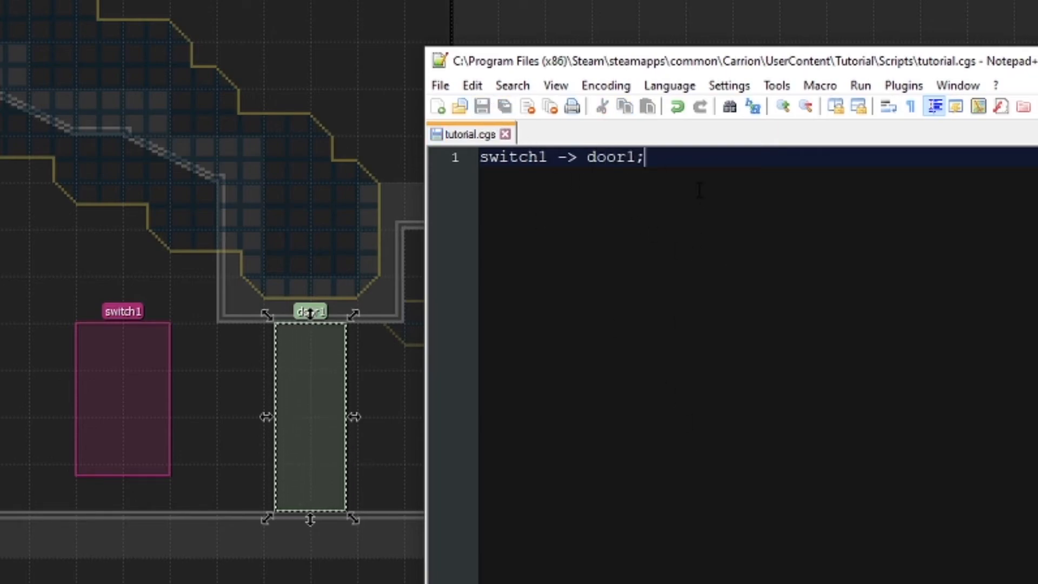
key("ctrl+a")
left_click(566, 157)
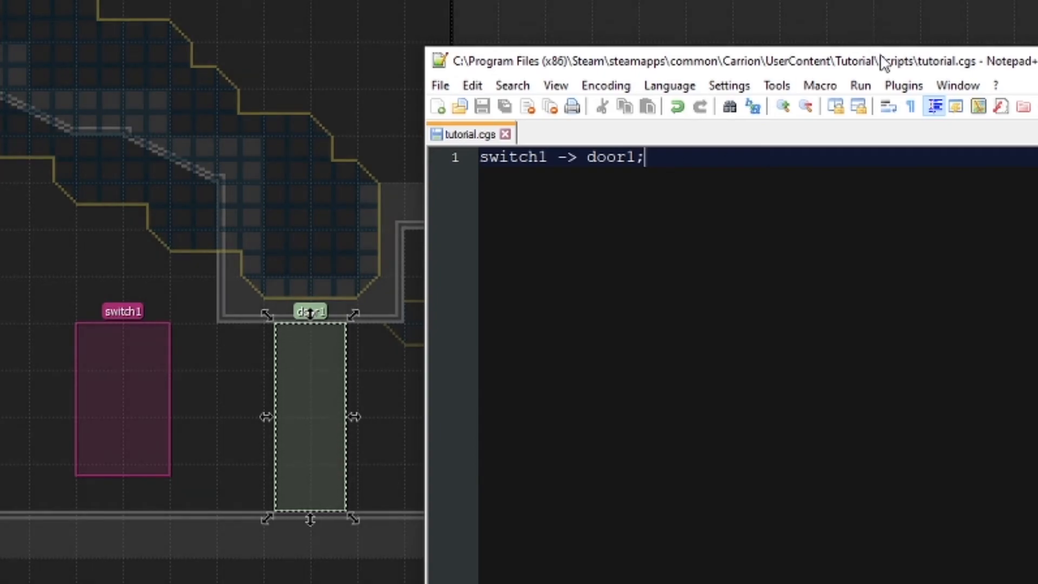
Step: Switch to CARRION and playtest the level, moving the monster to the switch to open the door
left_click_drag(895, 73, 512, 177)
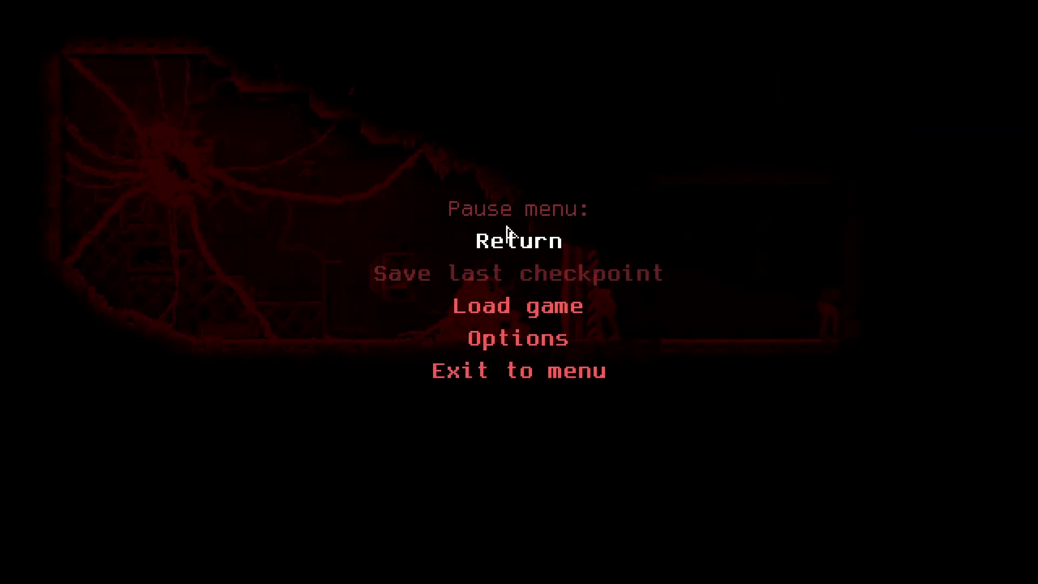
left_click(518, 240)
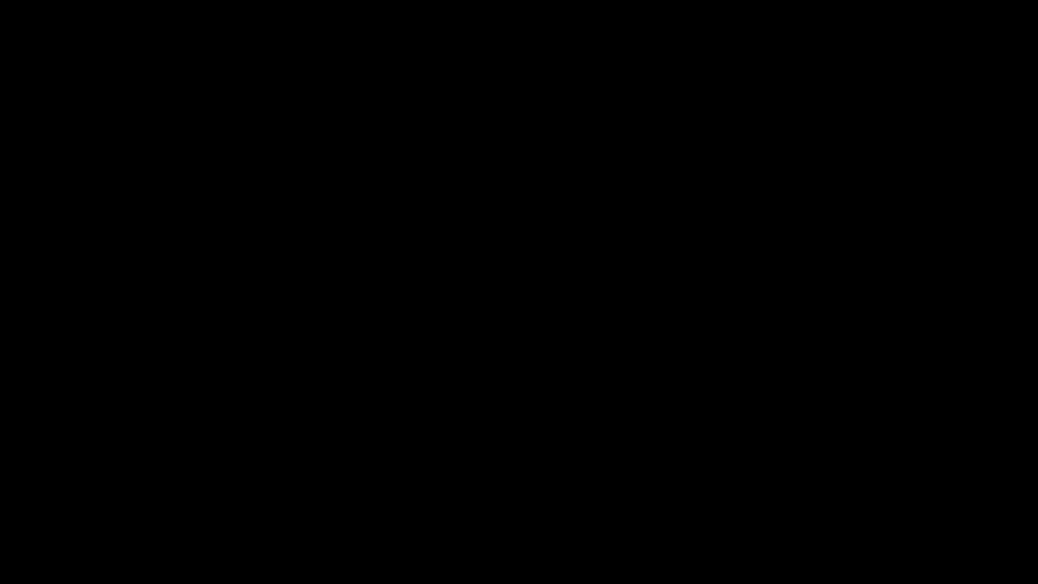
left_click_drag(658, 364, 672, 335)
right_click_drag(567, 257, 574, 398)
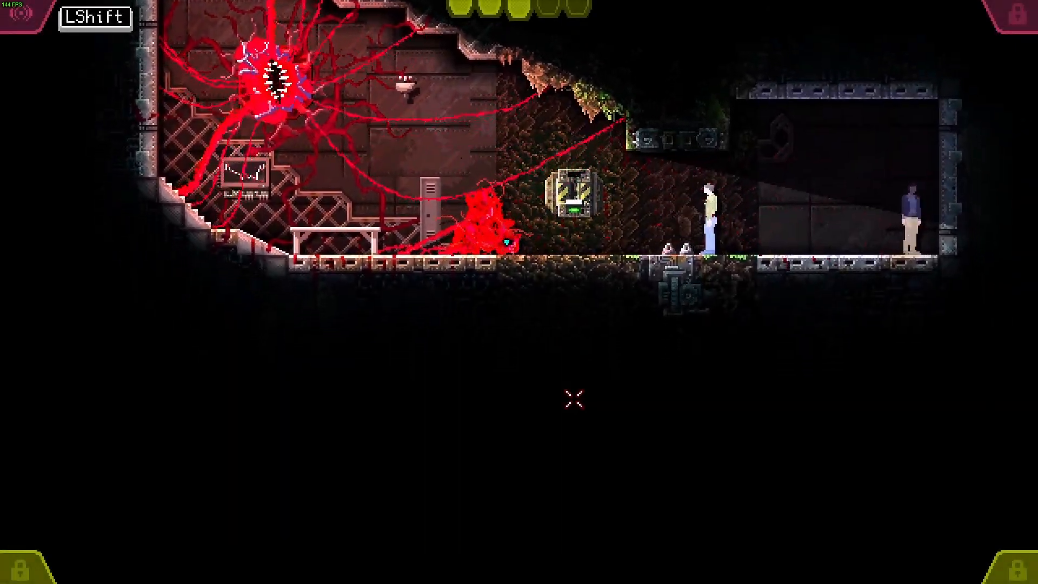
left_click_drag(691, 334, 638, 285)
right_click_drag(503, 298, 600, 287)
left_click_drag(600, 287, 573, 287)
mouse_move(608, 295)
right_mouse_down()
mouse_move(600, 278)
mouse_move(589, 289)
right_mouse_up()
left_click_drag(487, 287, 709, 171)
left_click_drag(788, 273, 284, 335)
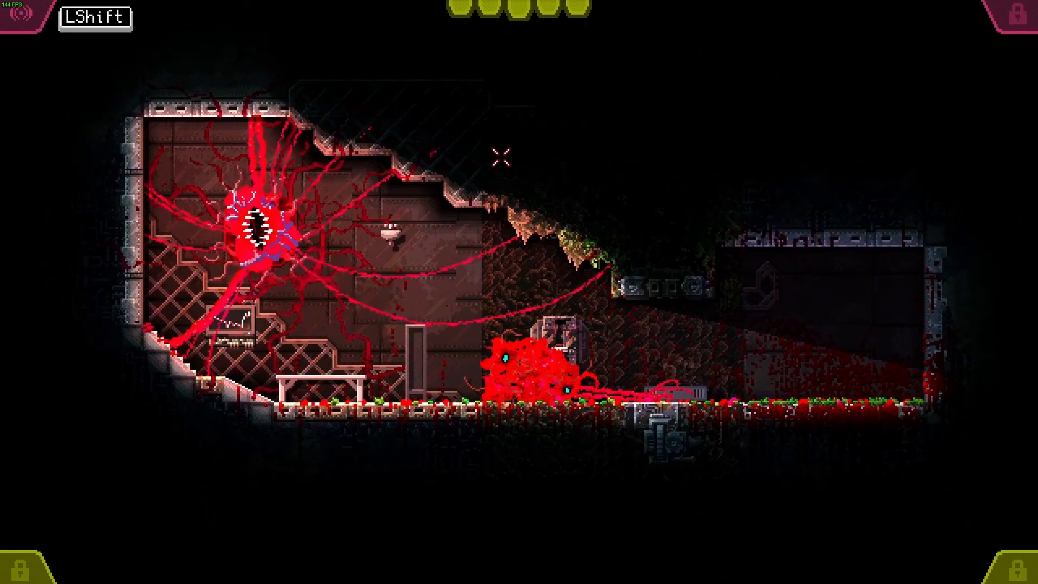
left_click_drag(501, 157, 611, 329)
right_click_drag(612, 329, 936, 327)
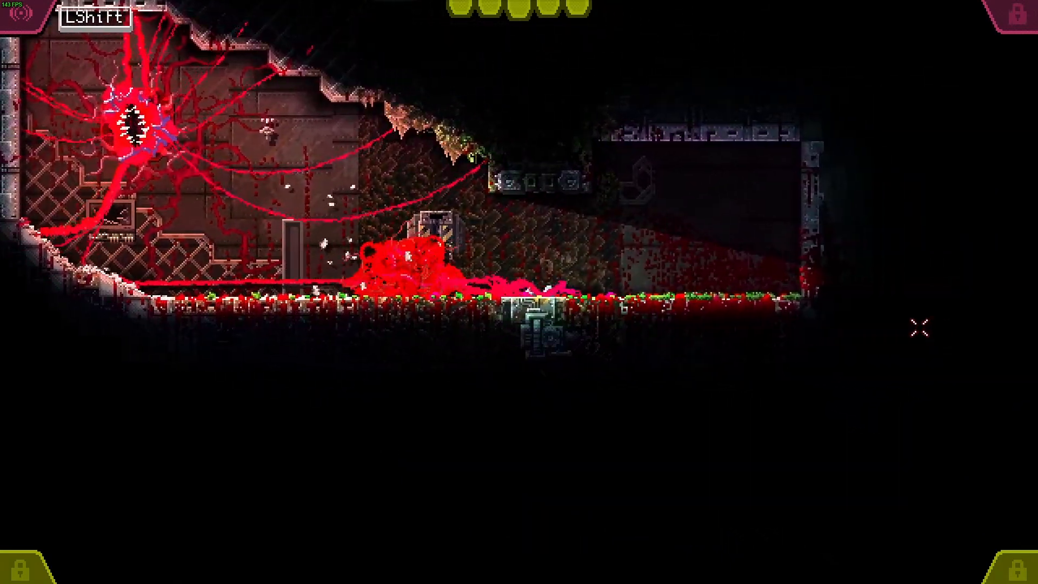
left_click_drag(338, 197, 508, 335)
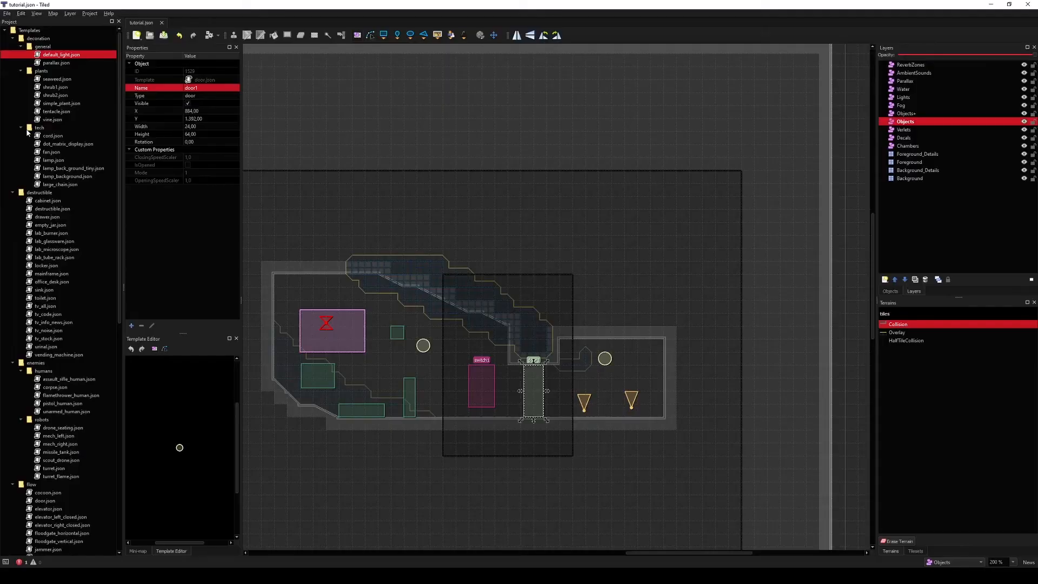
scroll(87, 192, "down", 1)
scroll(115, 206, "up", 1)
Step: Place a goal object just to the right of the end room
left_click_drag(120, 217, 123, 474)
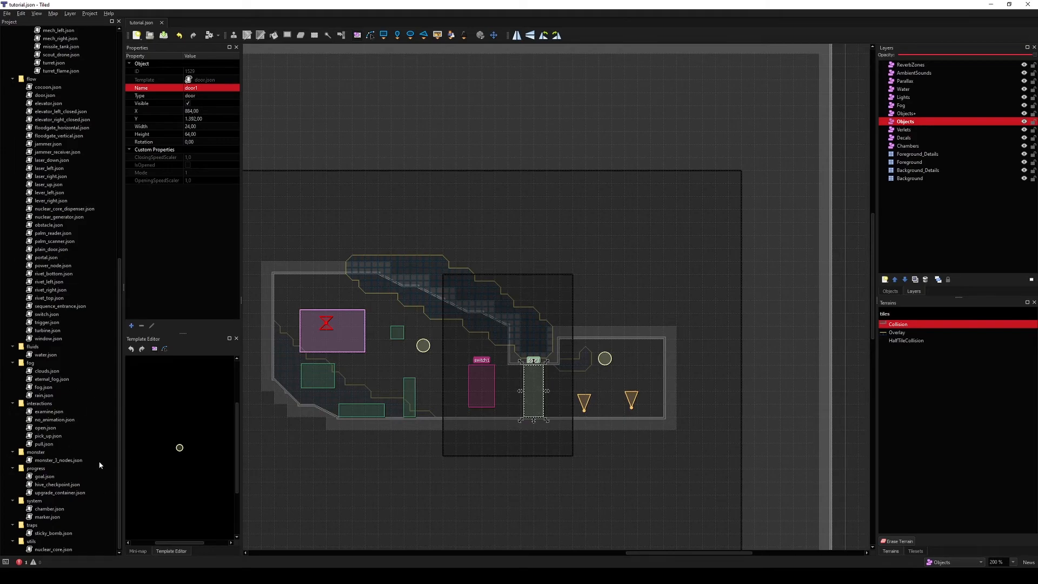
left_click(47, 477)
mouse_move(611, 376)
left_mouse_down()
mouse_move(595, 324)
mouse_move(620, 364)
mouse_move(611, 365)
left_mouse_up()
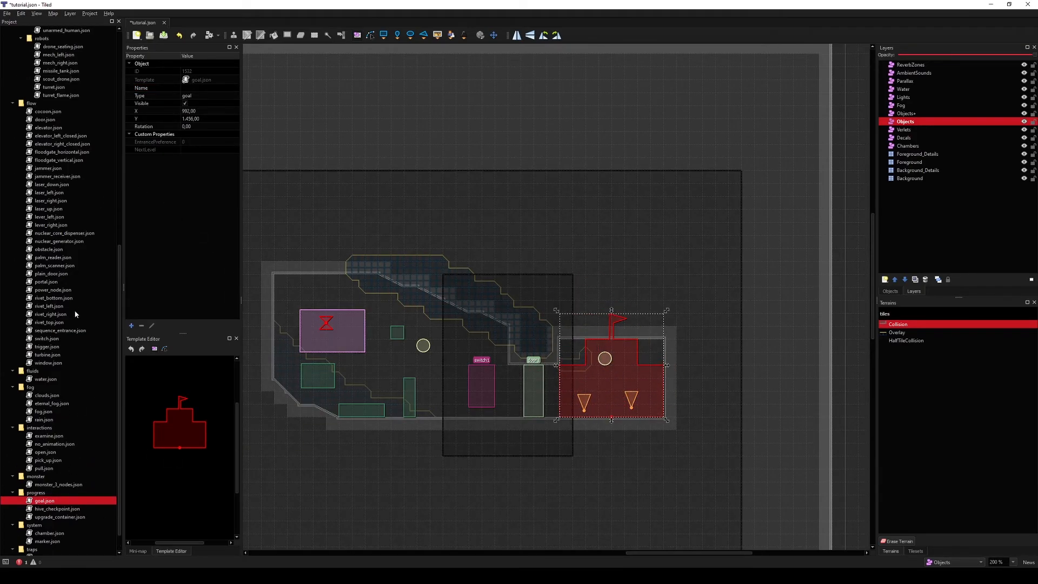
left_click_drag(626, 390, 741, 403)
Step: Delete both humans standing in the end room
left_click(632, 400)
key("Delete")
left_click_drag(584, 400, 572, 400)
key("Delete")
Step: Place a pistol human inside the end room beyond the door
scroll(43, 359, "up", 6)
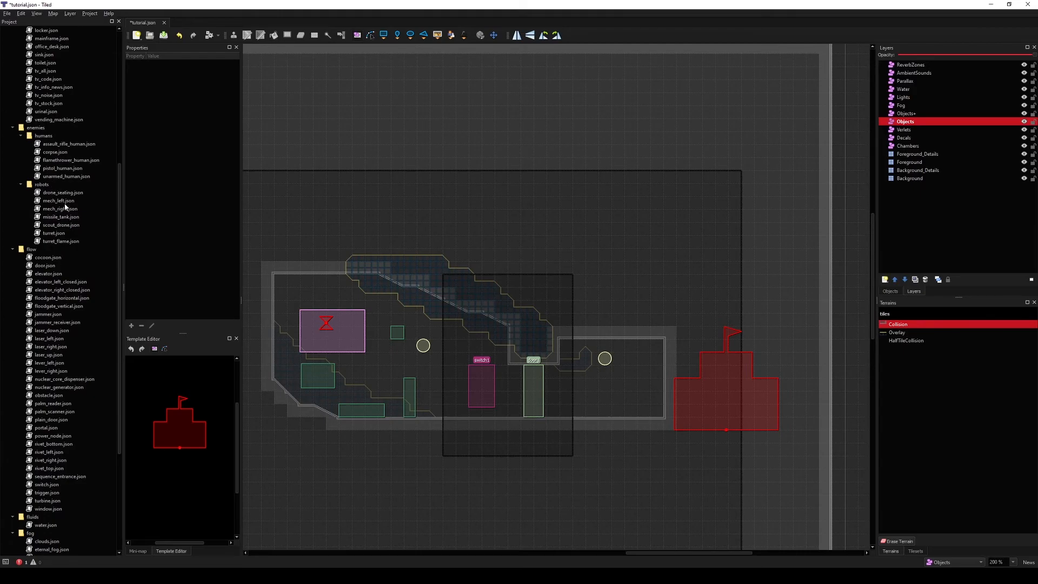
left_click(57, 168)
left_click_drag(576, 386, 586, 387)
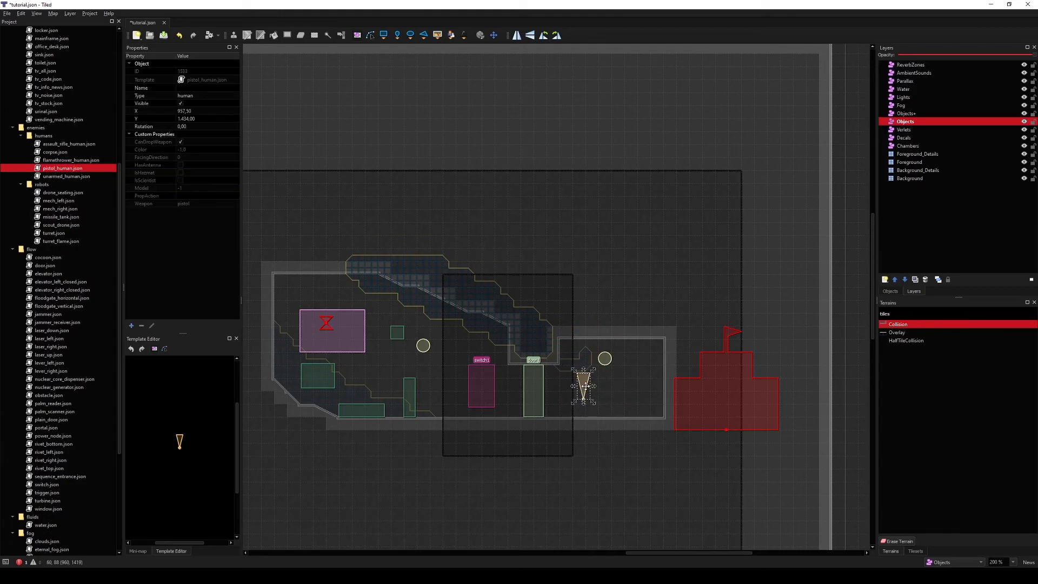
left_click_drag(716, 384, 626, 383)
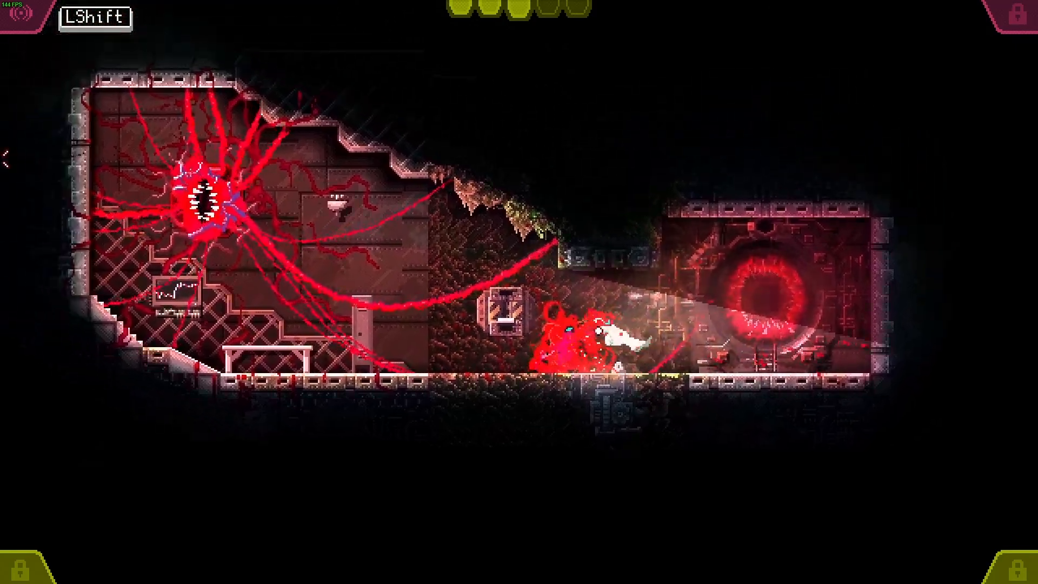
Step: Playtest the level again, moving the monster through the open door to attack the pistol human
right_click_drag(1, 158, 516, 287)
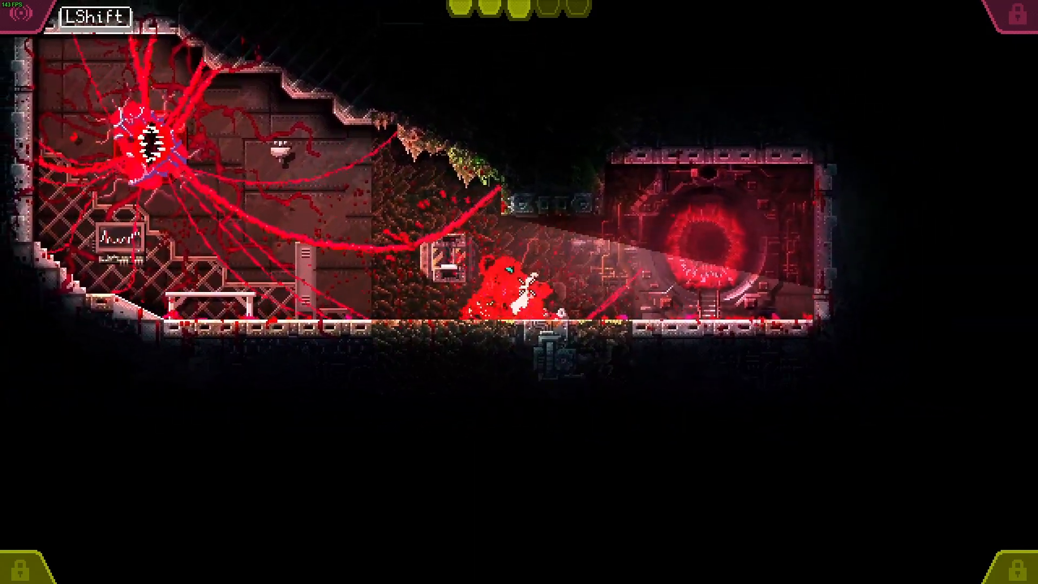
left_click_drag(633, 259, 661, 210)
key("space")
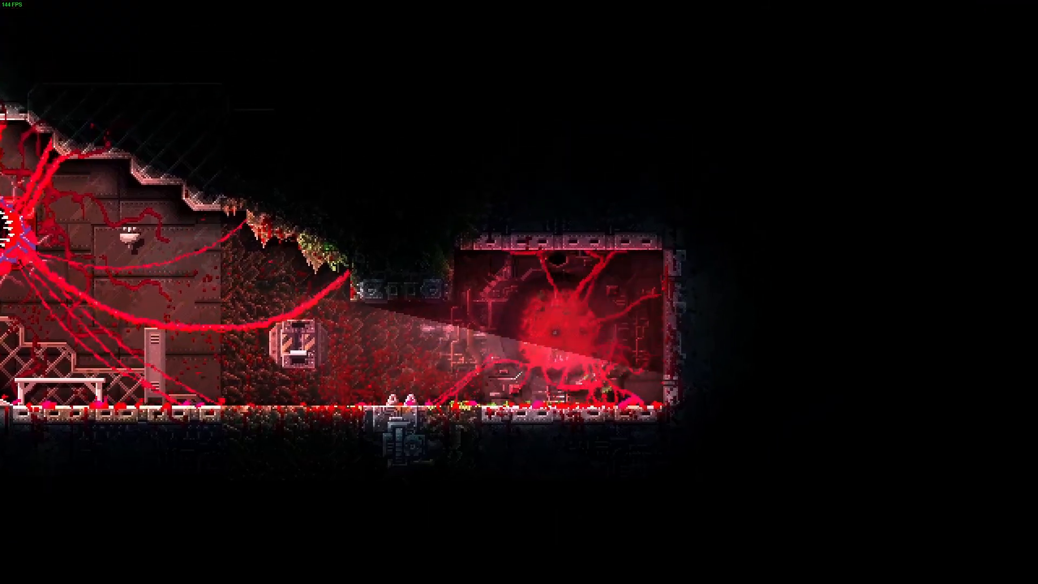